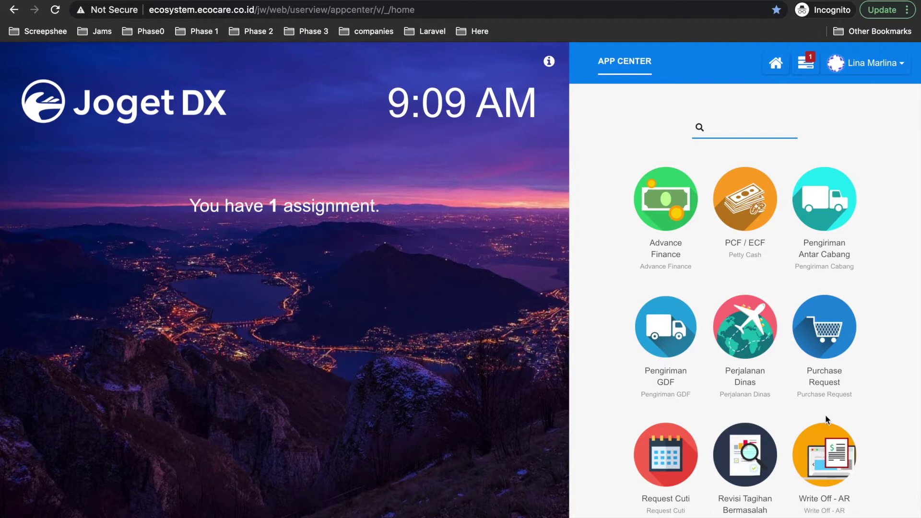
- Check the pending assignment list, then open the Write Off - AR app
left_click(810, 63)
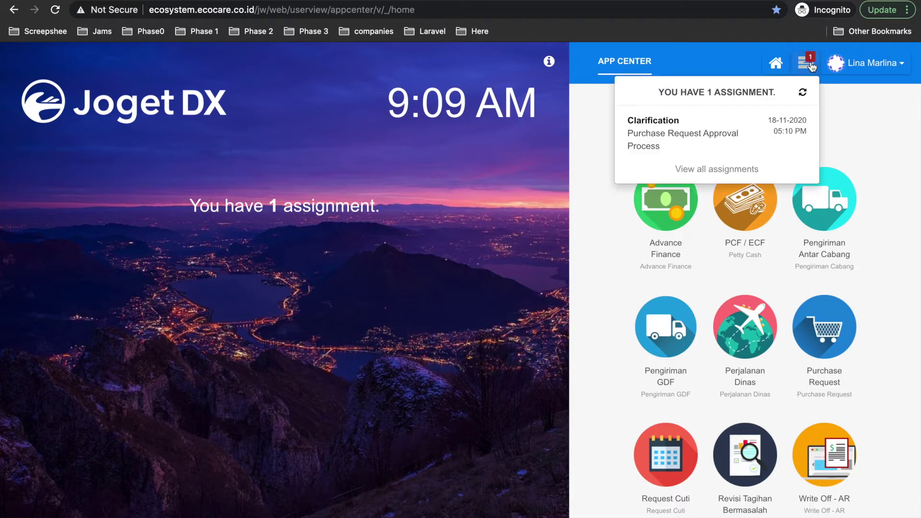
left_click(811, 66)
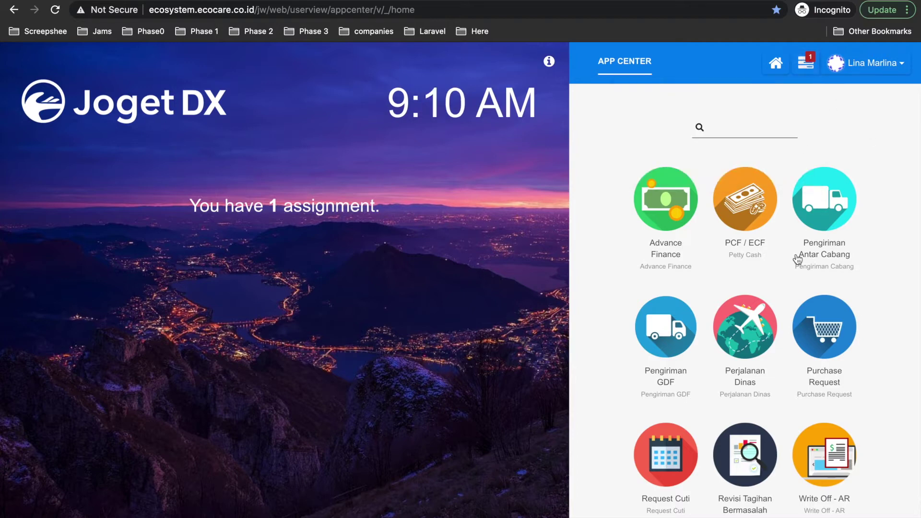
left_click(810, 66)
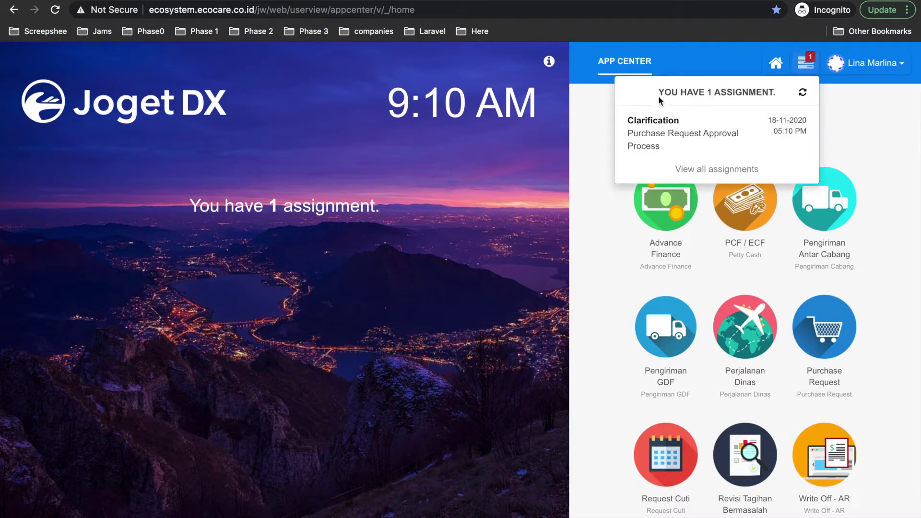
left_click(856, 116)
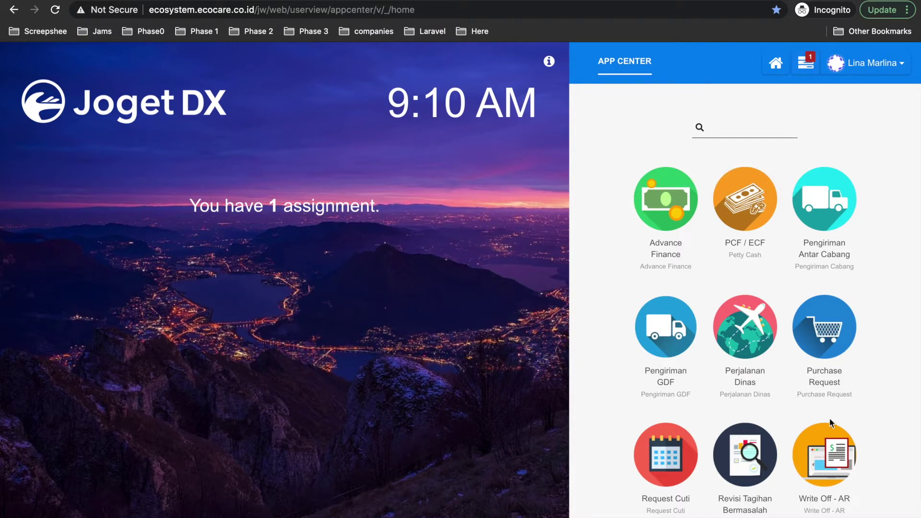
scroll(831, 415, "down", 2)
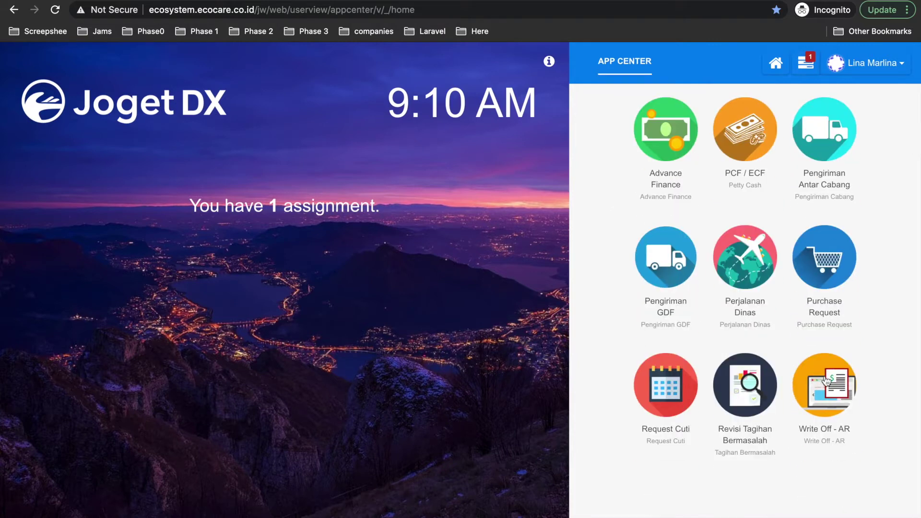
left_click(819, 403)
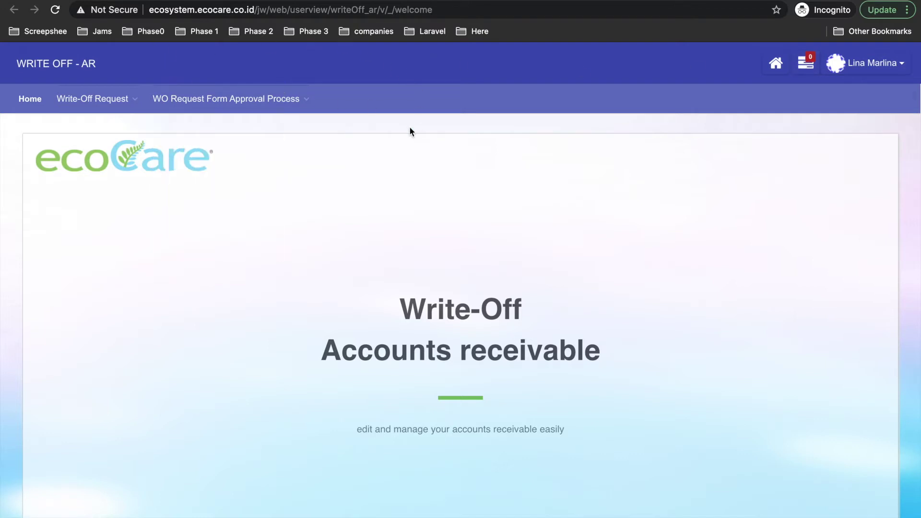
scroll(410, 131, "down", 5)
scroll(409, 132, "up", 5)
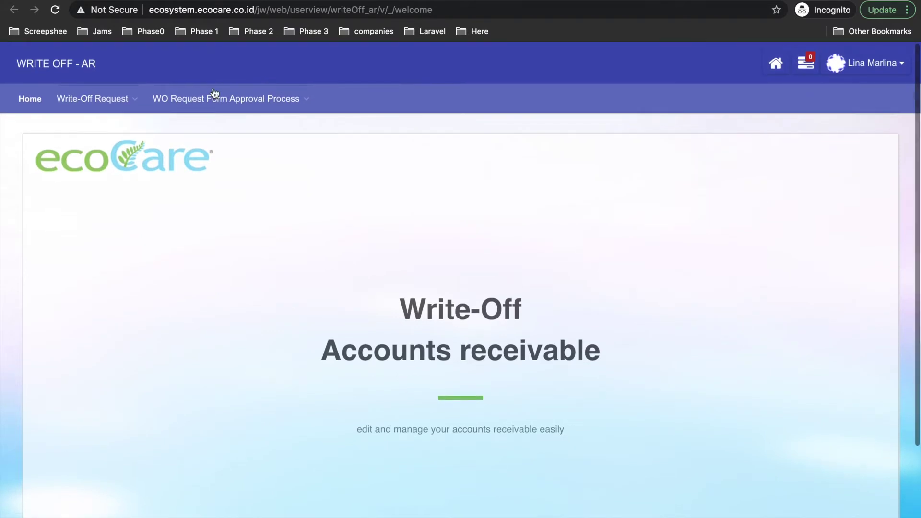
- View the empty All Request list and start a new Submit WO Request Form
left_click(99, 98)
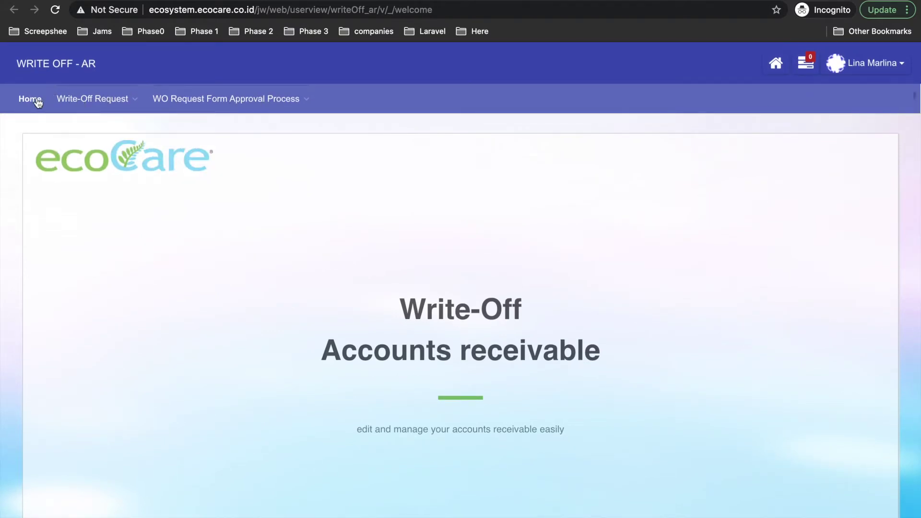
mouse_move(114, 106)
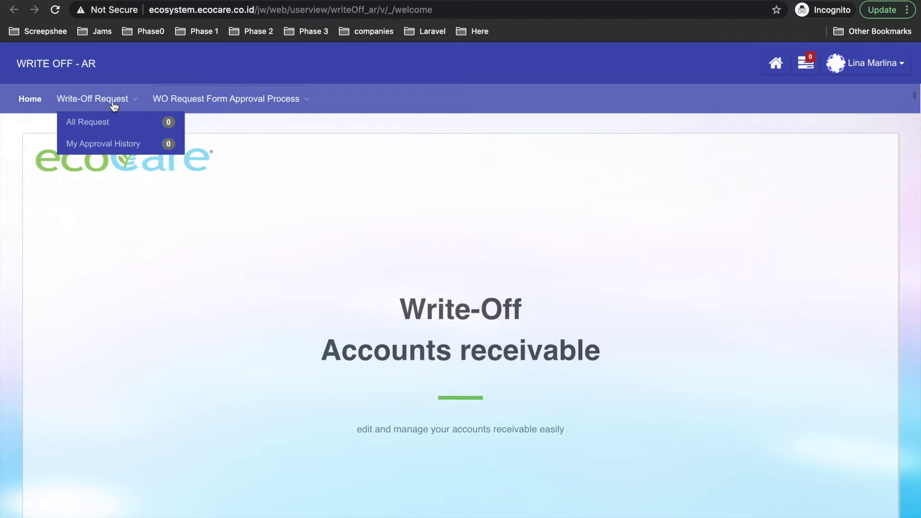
left_click(97, 122)
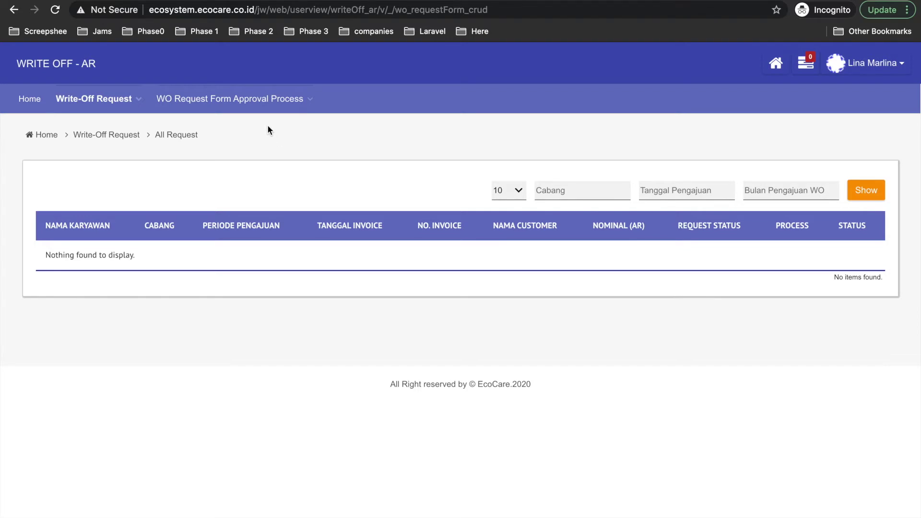
mouse_move(255, 97)
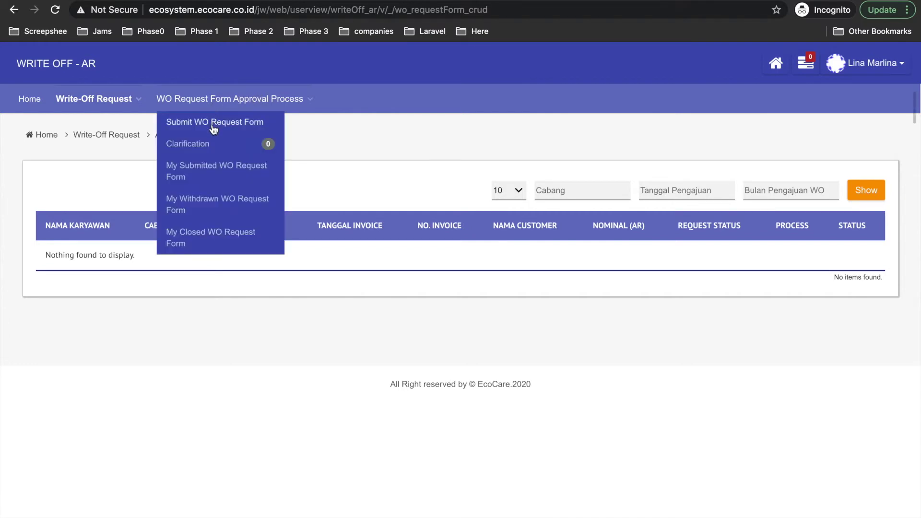
left_click(259, 128)
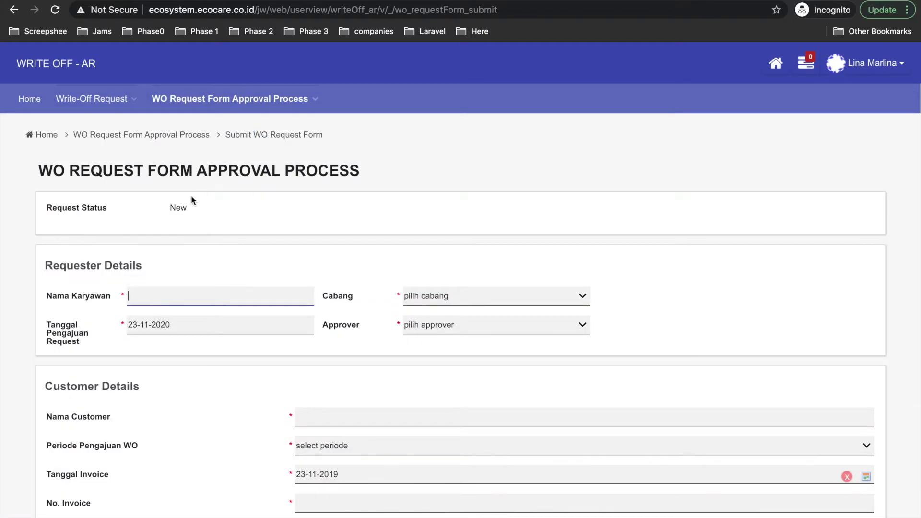
- Enter the requester's employee name in Nama Karyawan
scroll(192, 197, "down", 1)
scroll(179, 194, "down", 10)
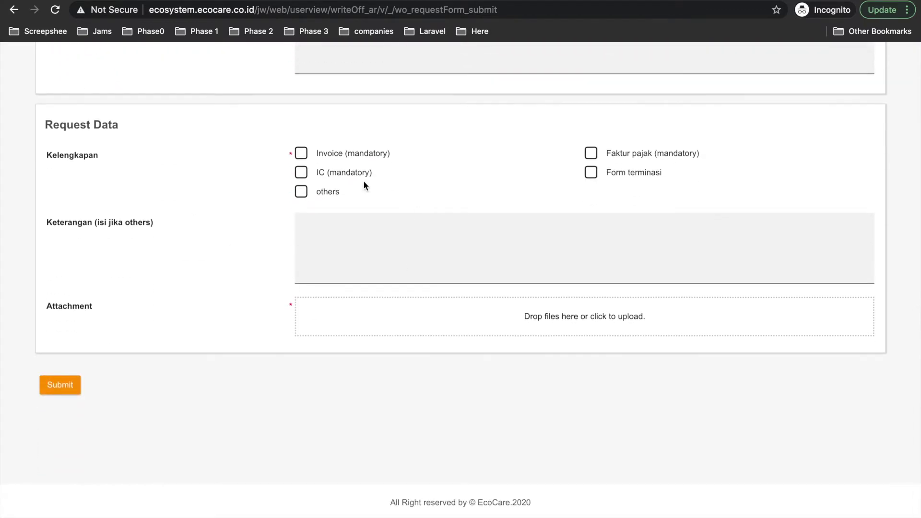
scroll(363, 181, "up", 6)
scroll(364, 182, "up", 6)
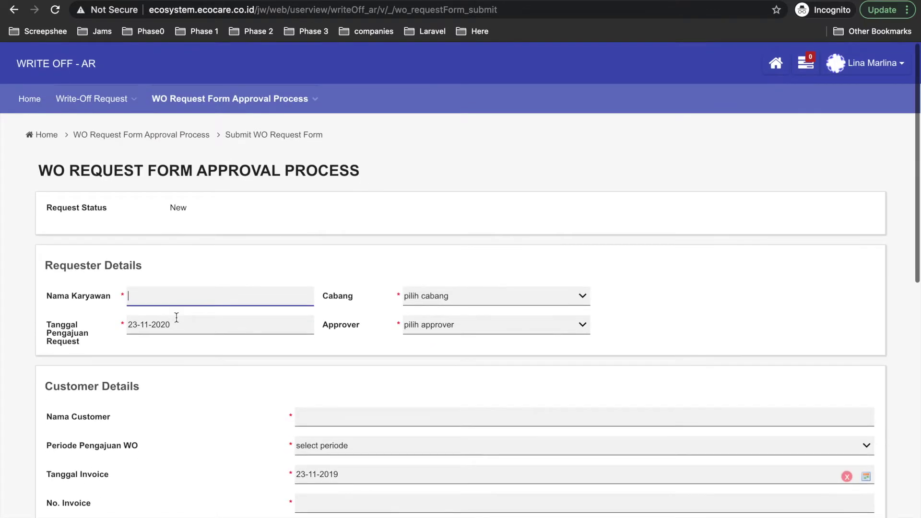
left_click(155, 297)
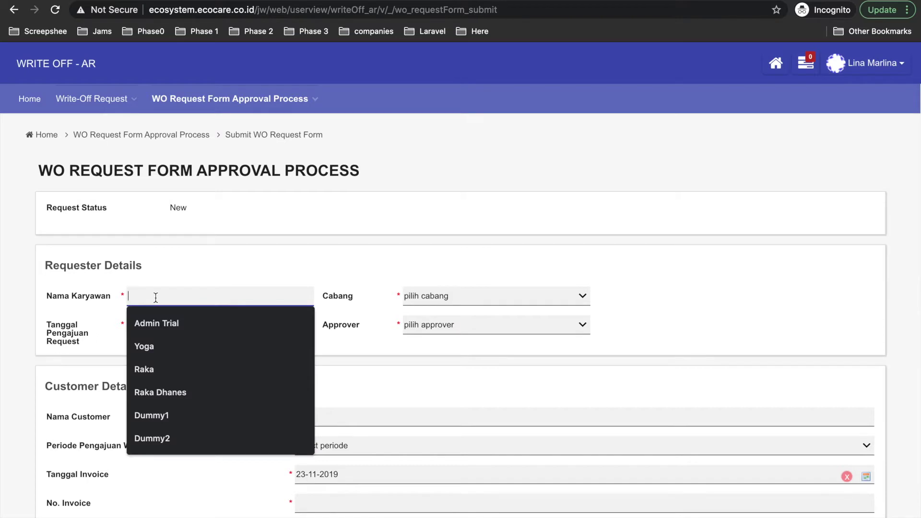
type("Raka")
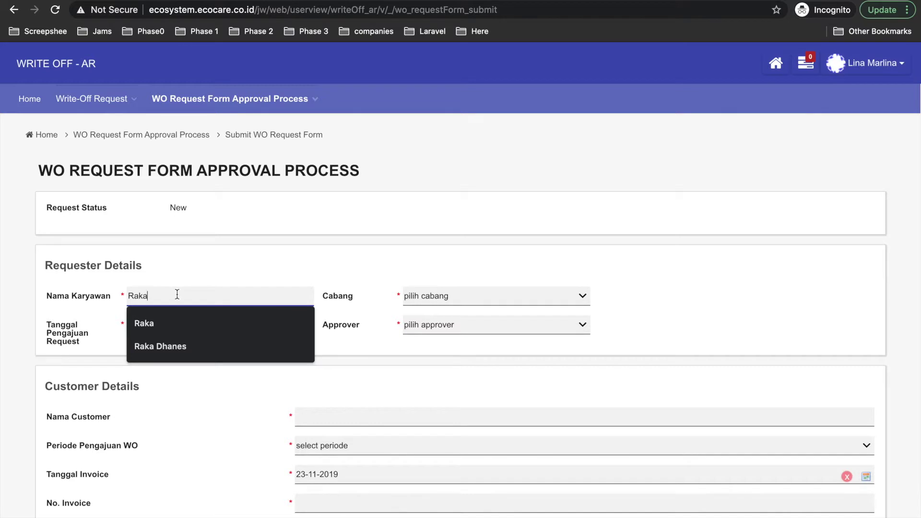
left_click(197, 269)
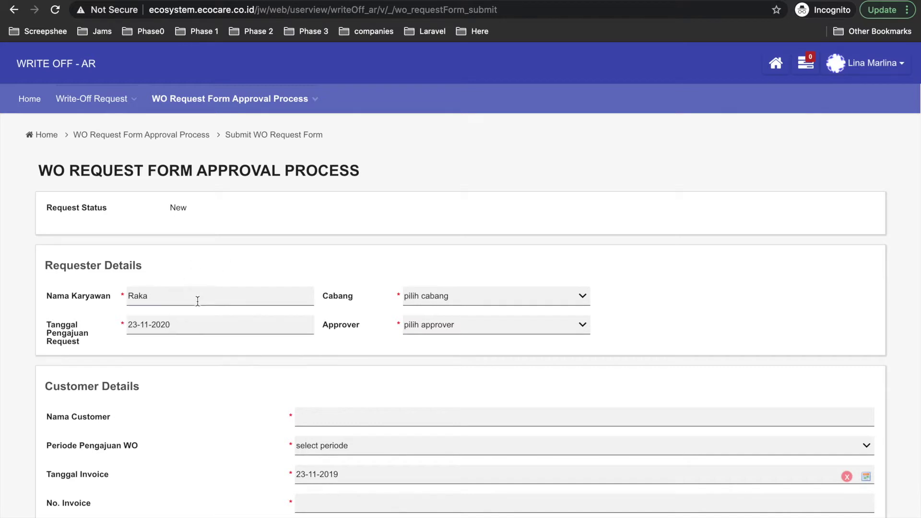
left_click(189, 294)
type("Testing")
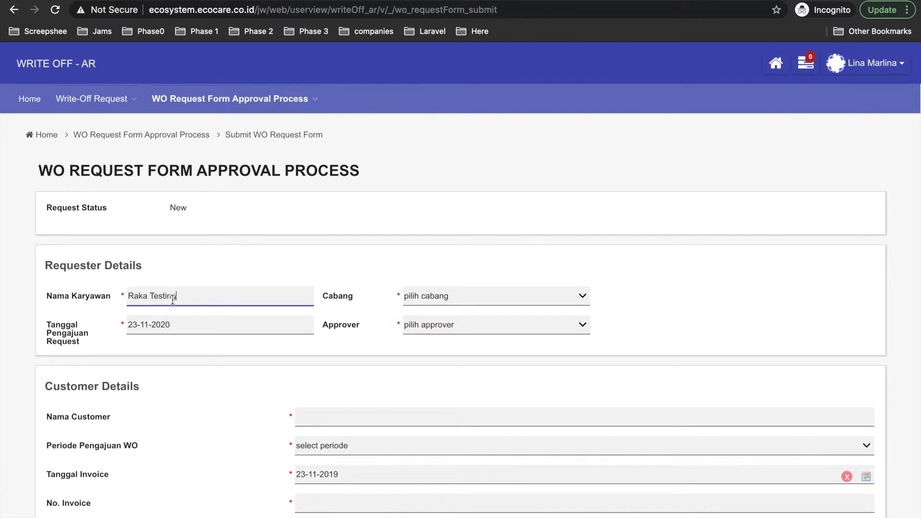
scroll(171, 298, "down", 1)
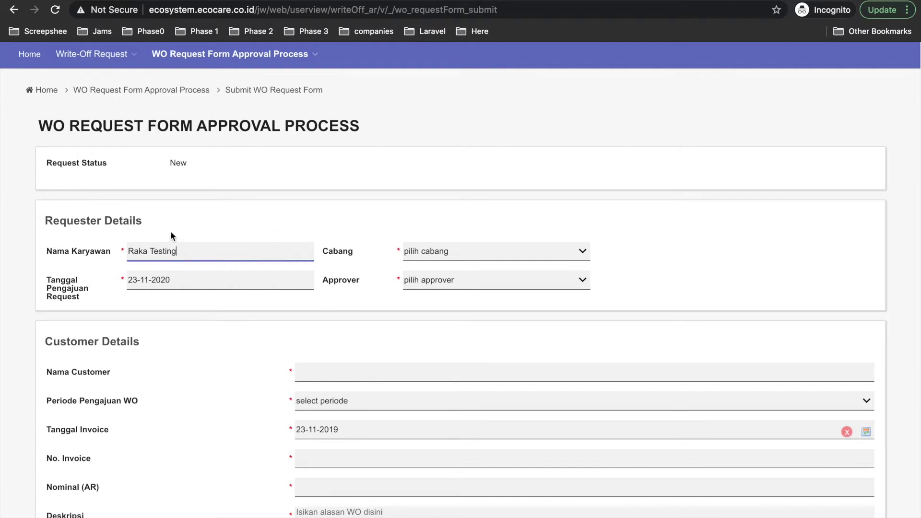
left_click(188, 276)
- Set the branch to BCC and choose the request's approver
left_click_drag(127, 282, 174, 281)
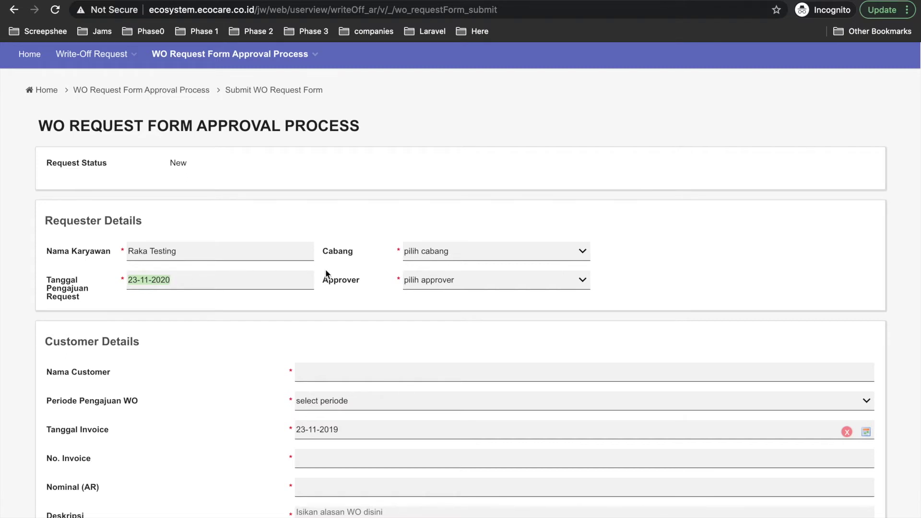
left_click(422, 253)
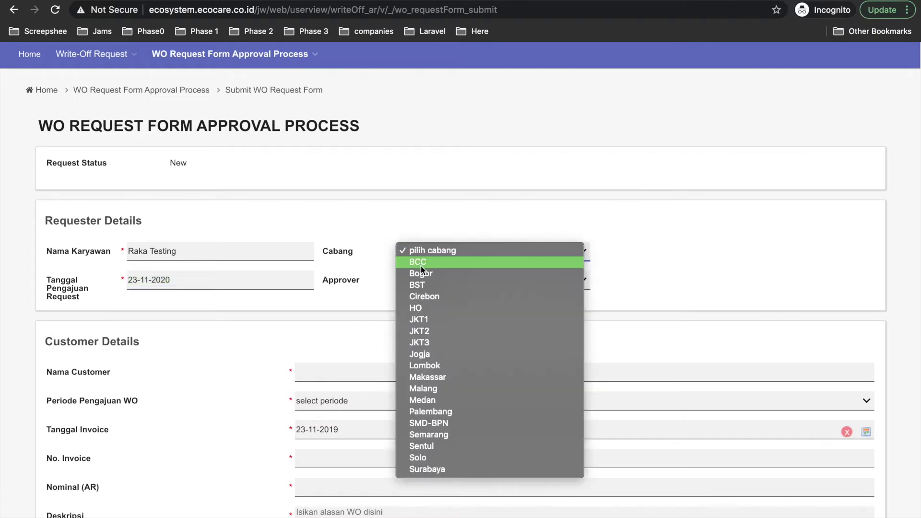
left_click(420, 264)
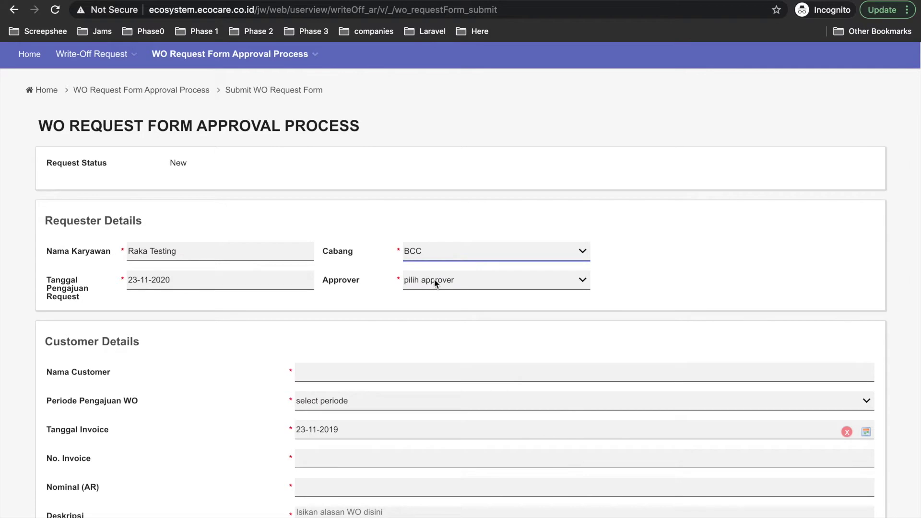
left_click(434, 280)
left_click(438, 293)
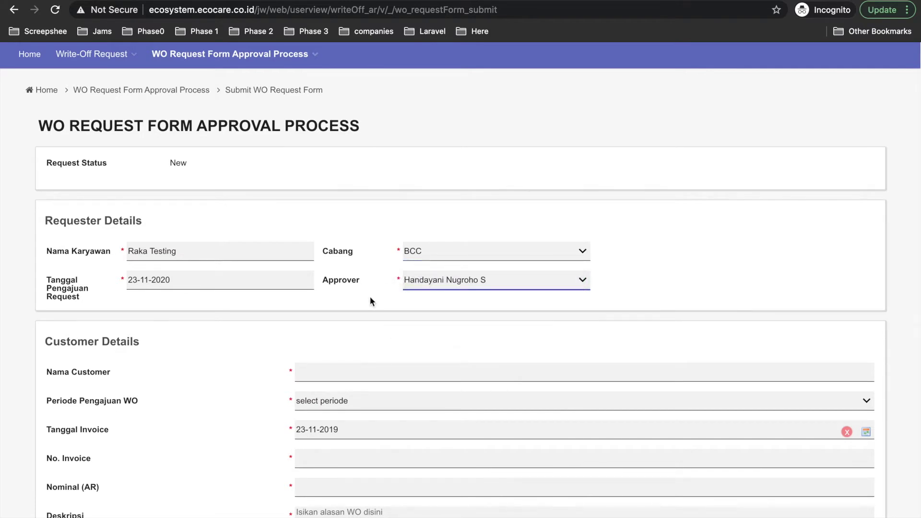
scroll(276, 303, "down", 3)
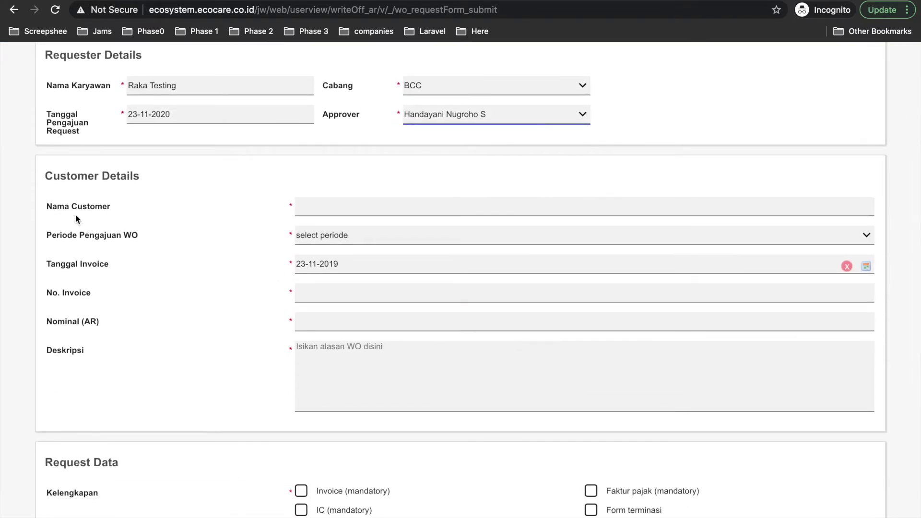
scroll(145, 190, "up", 2)
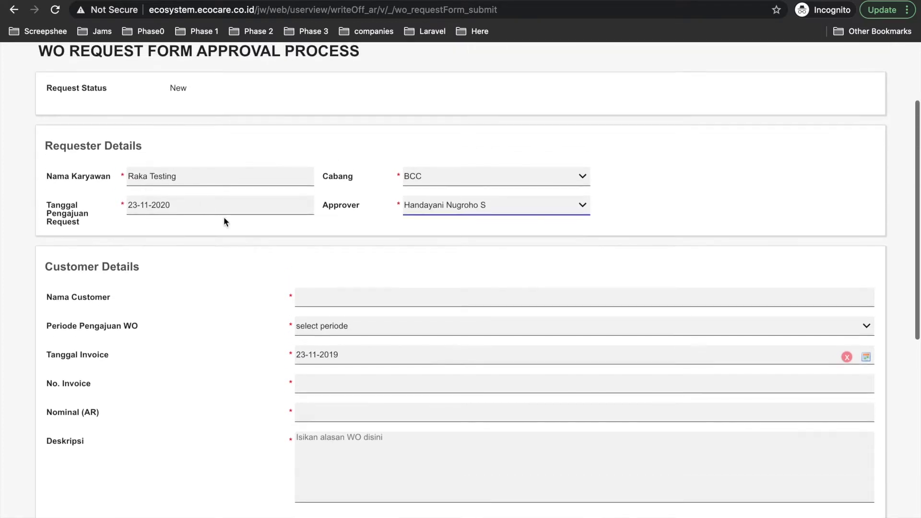
- Enter customer PT CDE, set WO period Oktober, and begin picking the invoice date
left_click(325, 298)
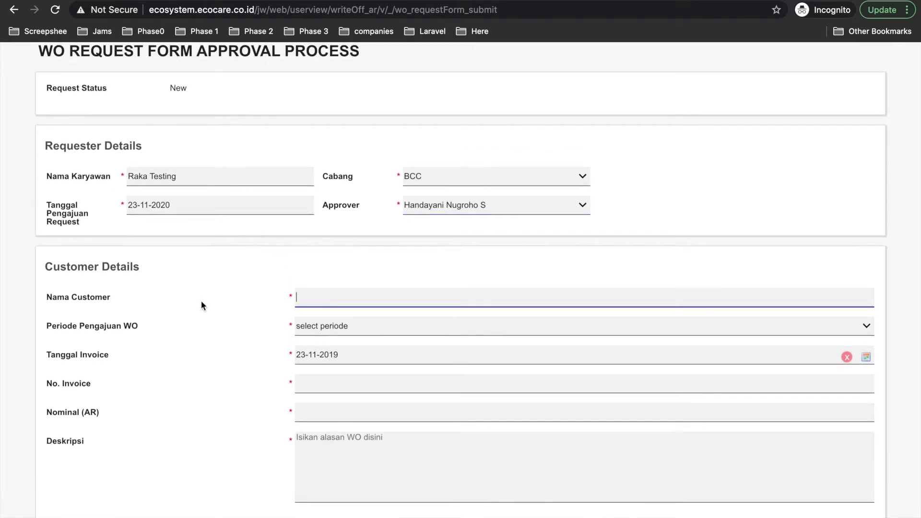
type("PT CDE")
scroll(307, 336, "down", 1)
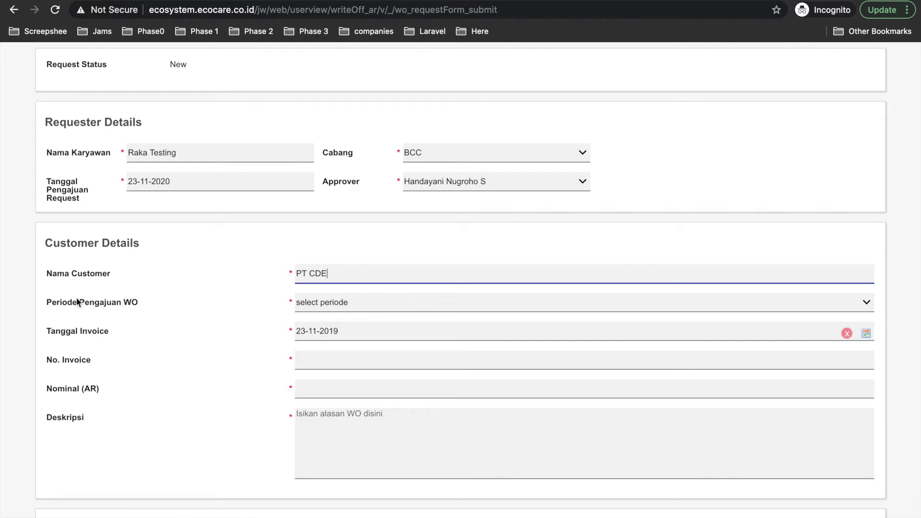
left_click(349, 306)
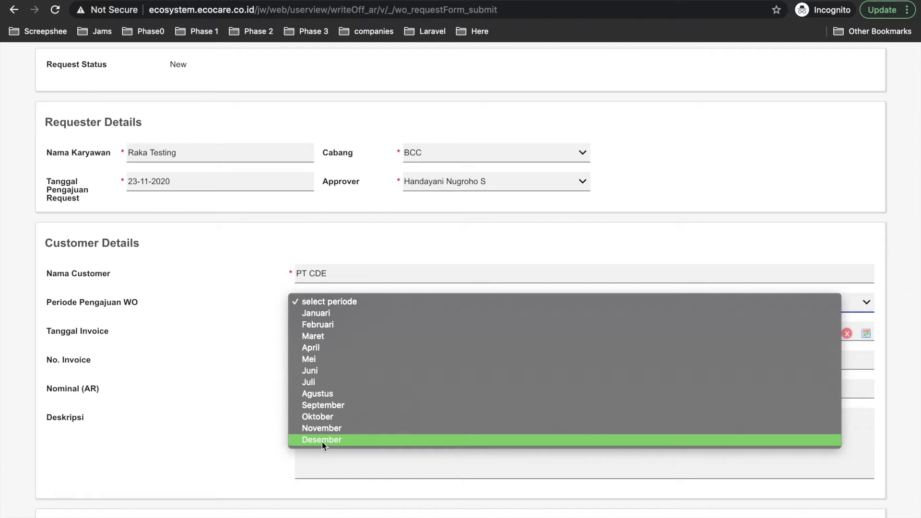
left_click(315, 416)
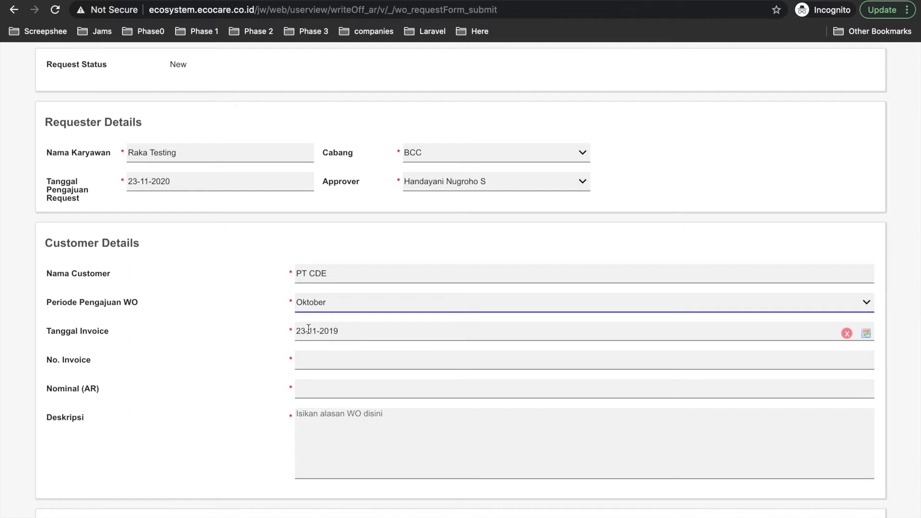
left_click(357, 334)
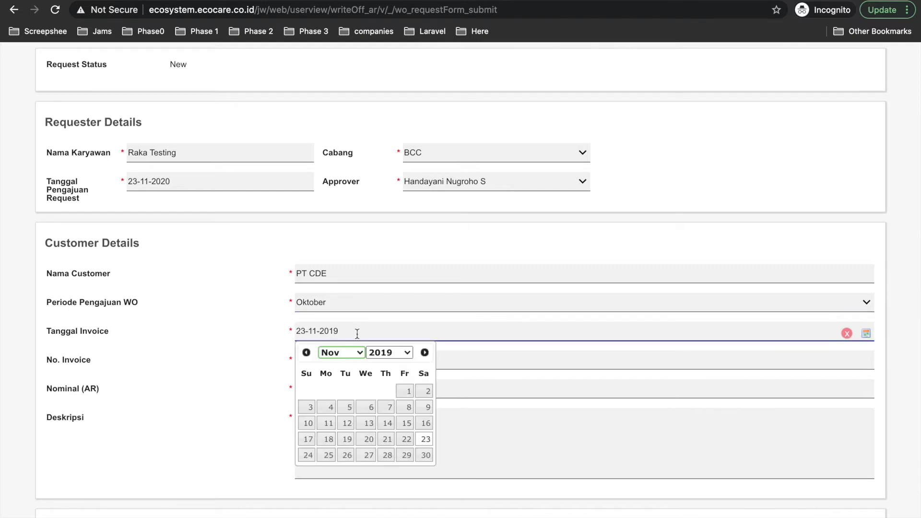
scroll(423, 447, "down", 1)
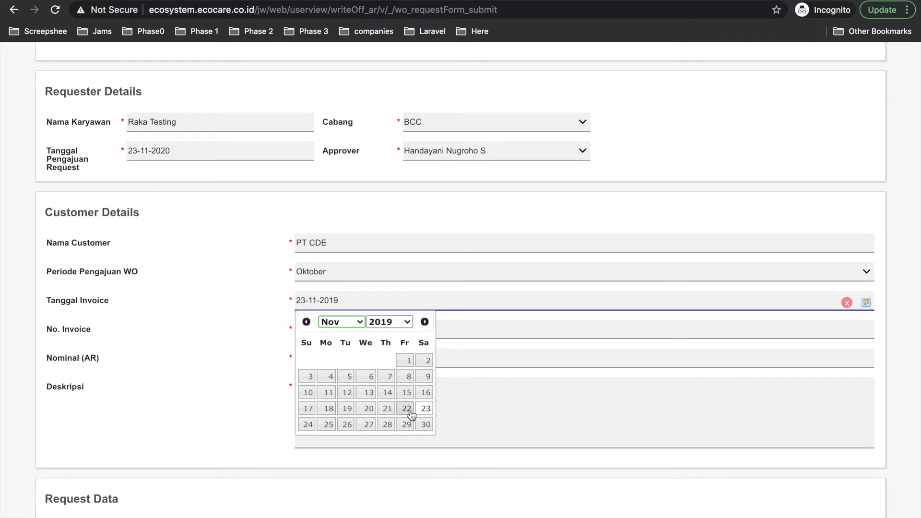
- Set the invoice date to 15-11-2019 and the WO period to November
left_click(407, 392)
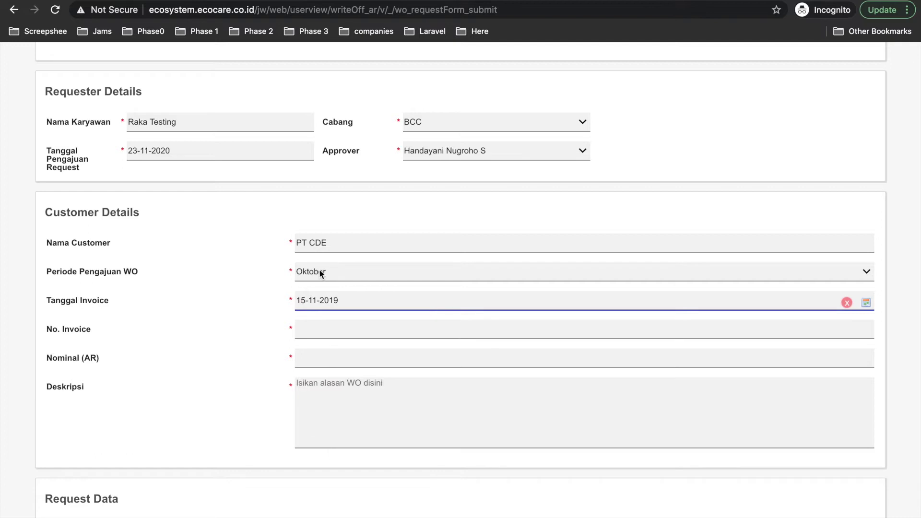
left_click(322, 273)
left_click(319, 283)
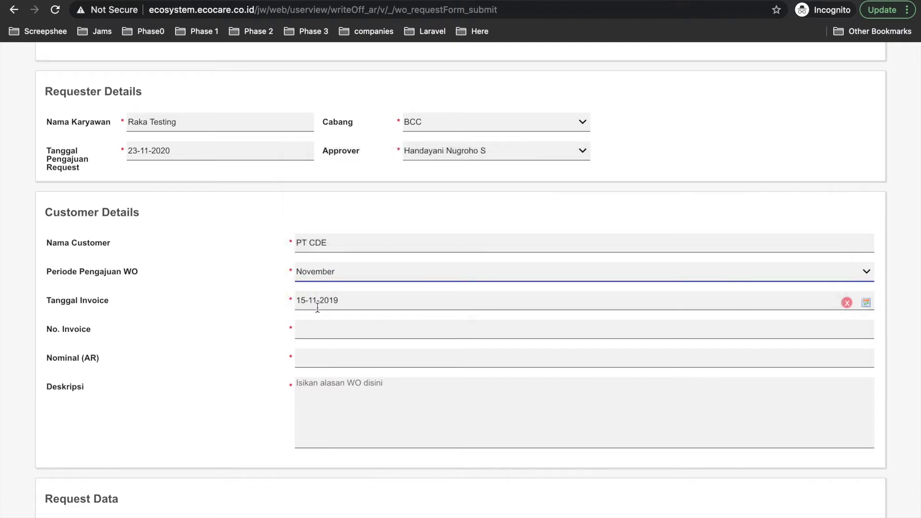
left_click(313, 272)
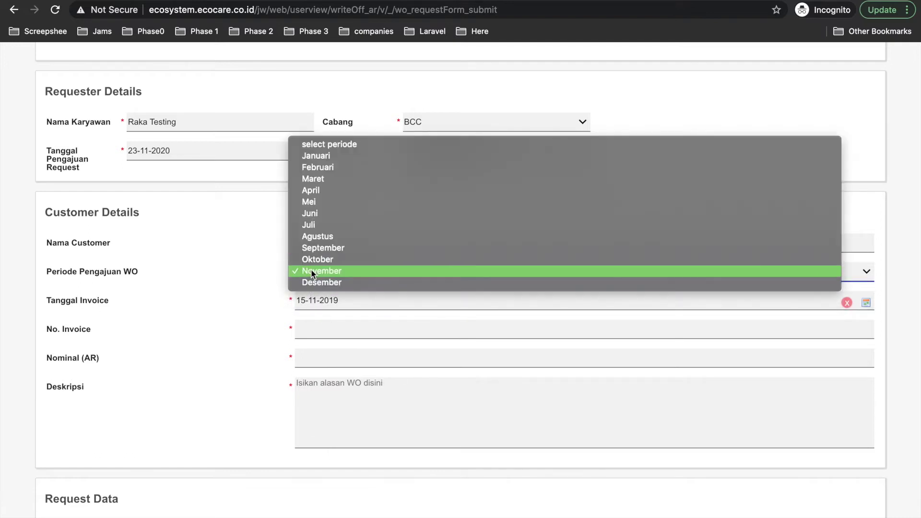
left_click(311, 270)
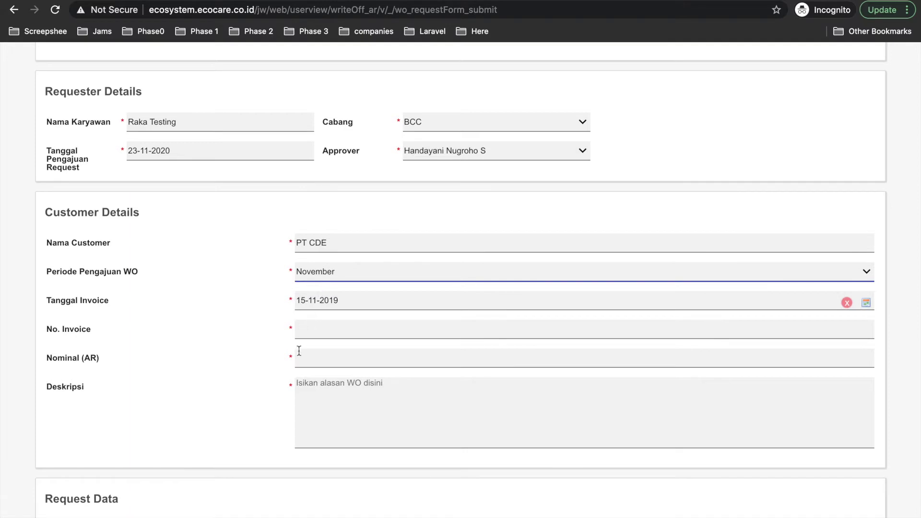
- Enter invoice number 123455 and the nominal AR amount 5.000.000,00
left_click(329, 328)
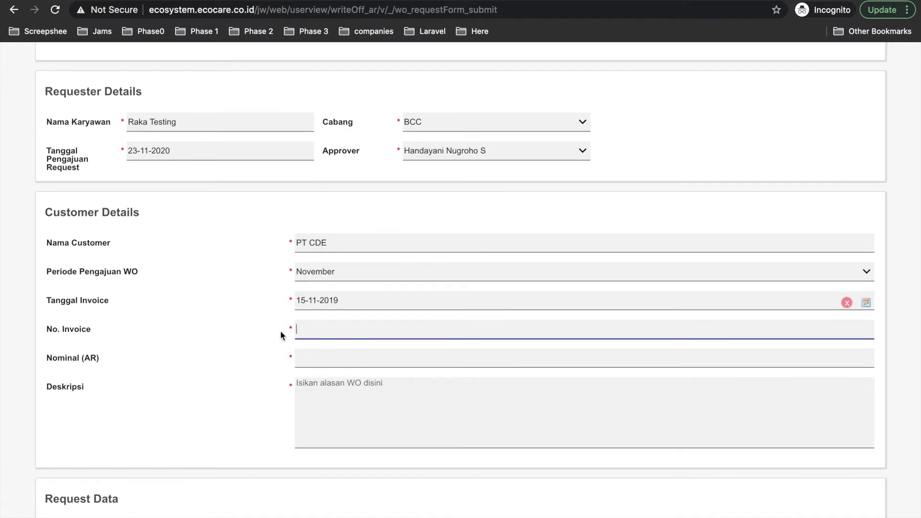
type("123455")
left_click(325, 361)
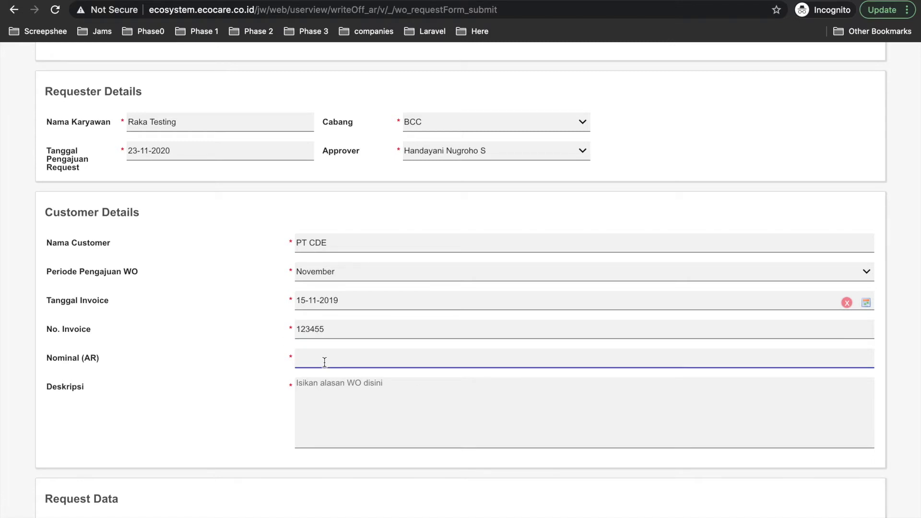
type("1")
type("5000")
type("00")
- Write the description 'PT tersebut No Budget', replacing the initial 'Testing saja' text
left_click(354, 408)
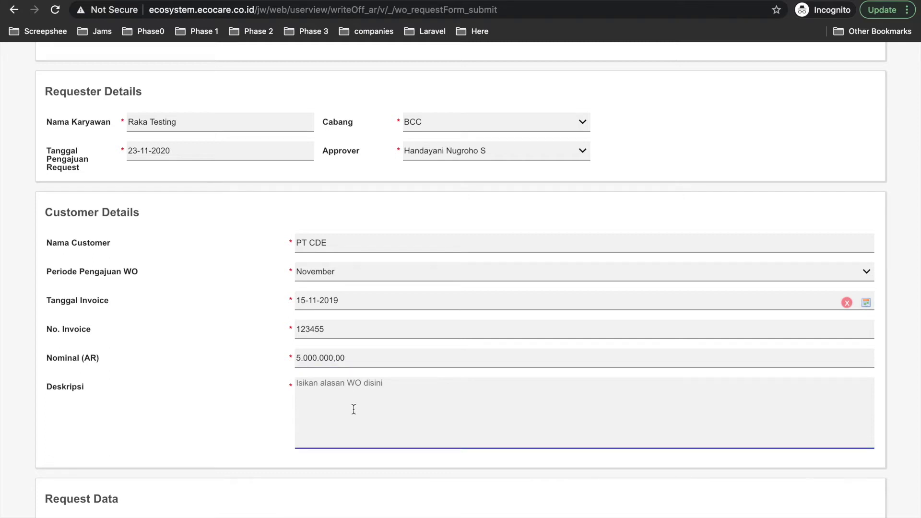
scroll(354, 409, "down", 3)
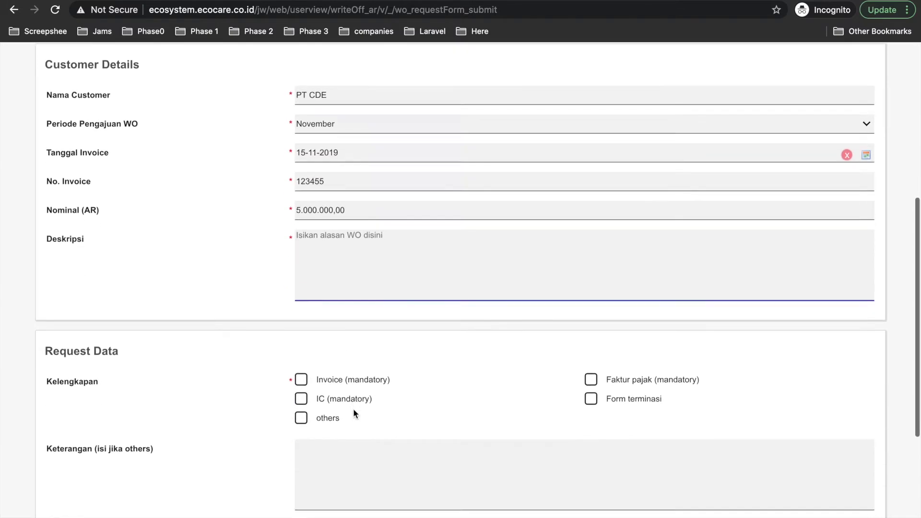
scroll(353, 408, "up", 1)
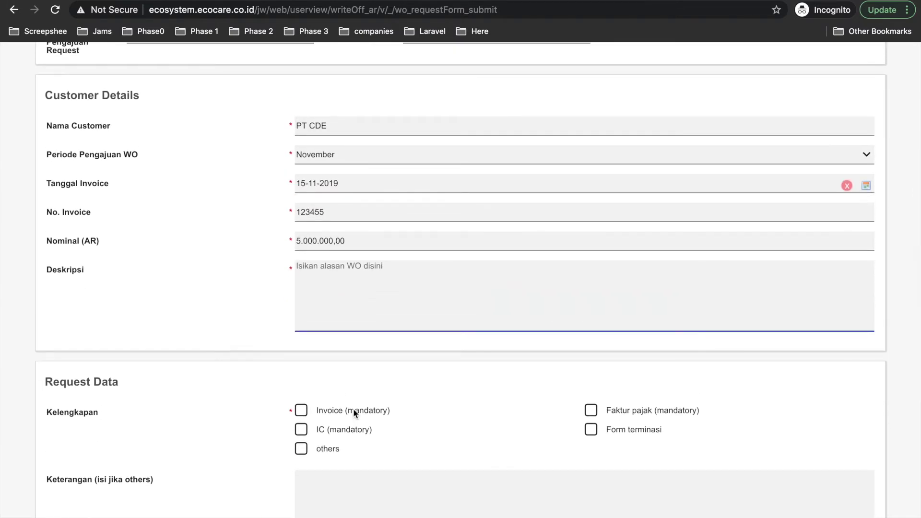
type("Testin")
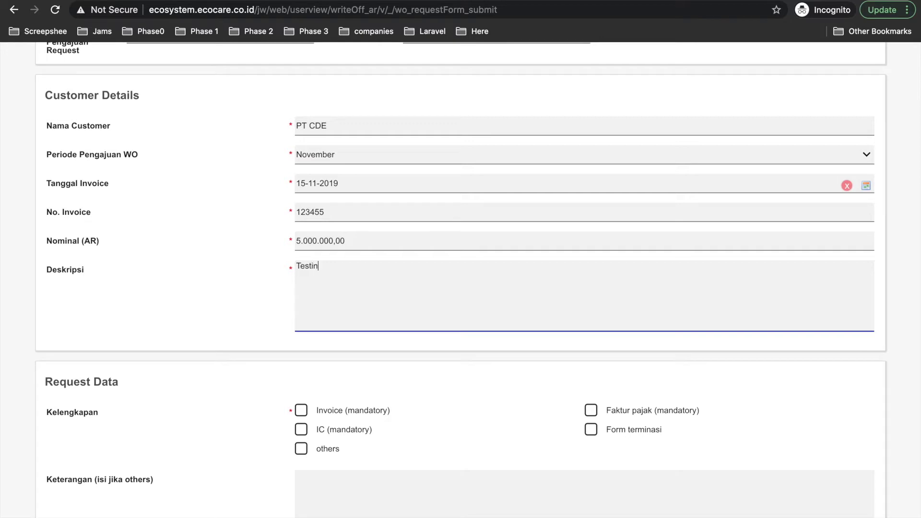
type("g saja")
scroll(319, 136, "up", 1)
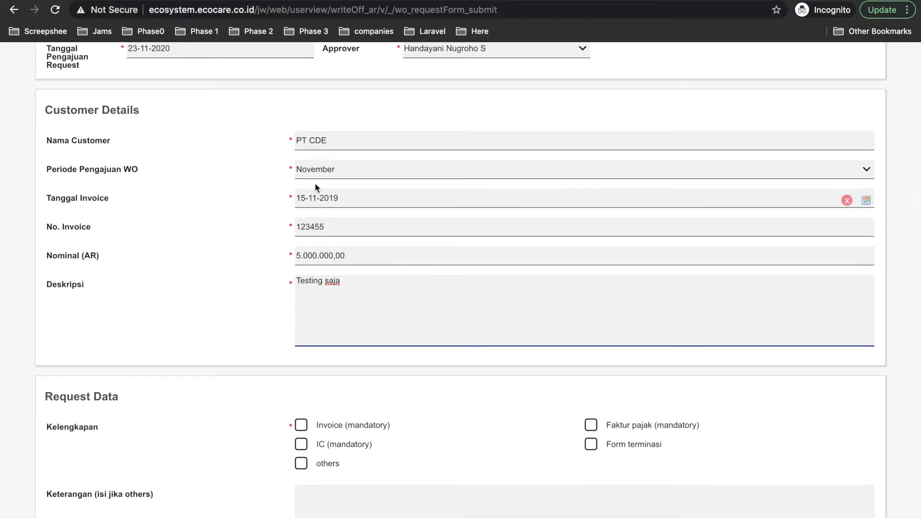
scroll(316, 261, "down", 3)
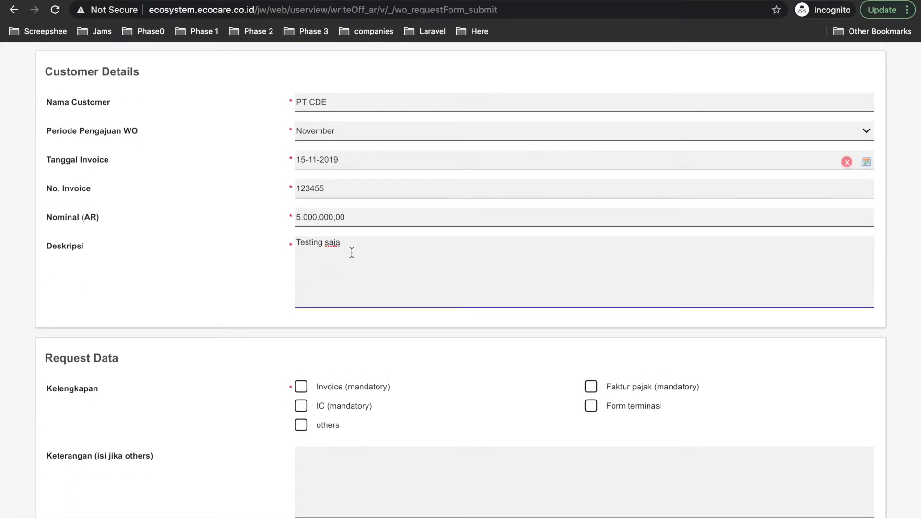
scroll(346, 259, "down", 1)
scroll(321, 342, "down", 3)
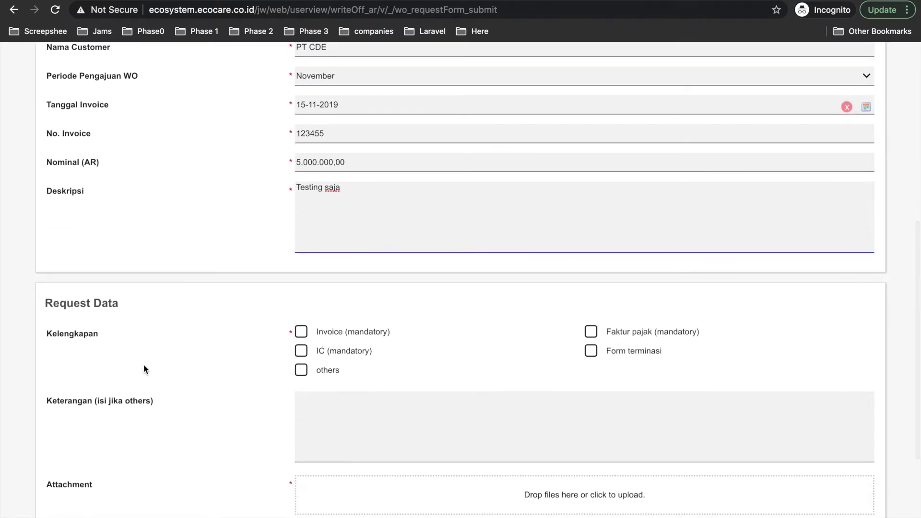
left_click_drag(345, 187, 240, 176)
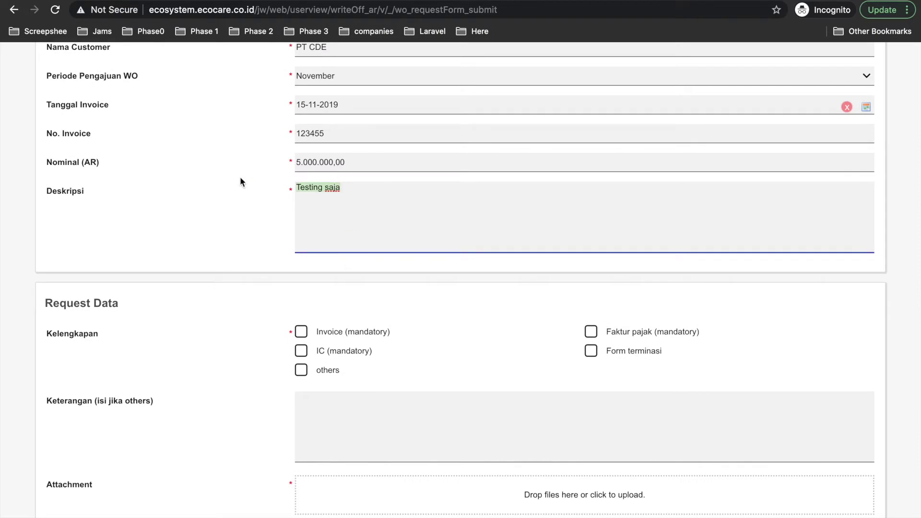
type("No Budget")
left_click(297, 188)
type("PT  tersebut")
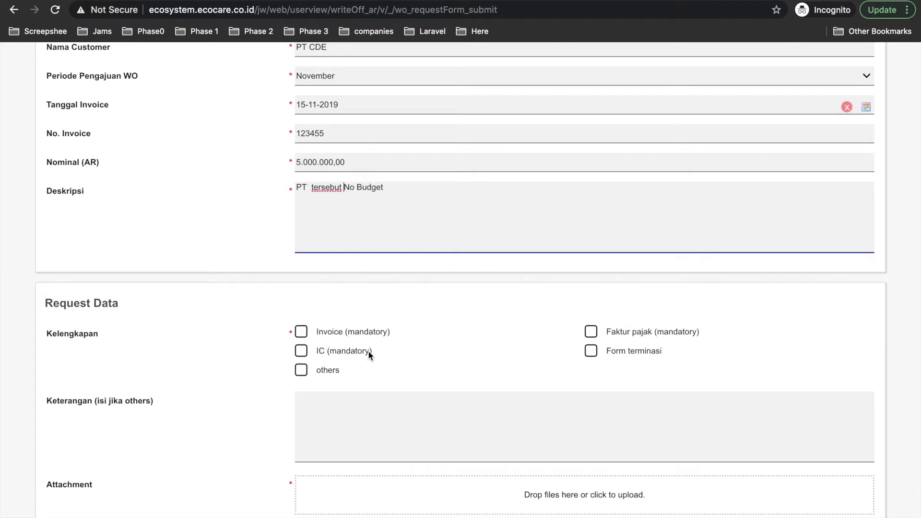
scroll(332, 363, "down", 1)
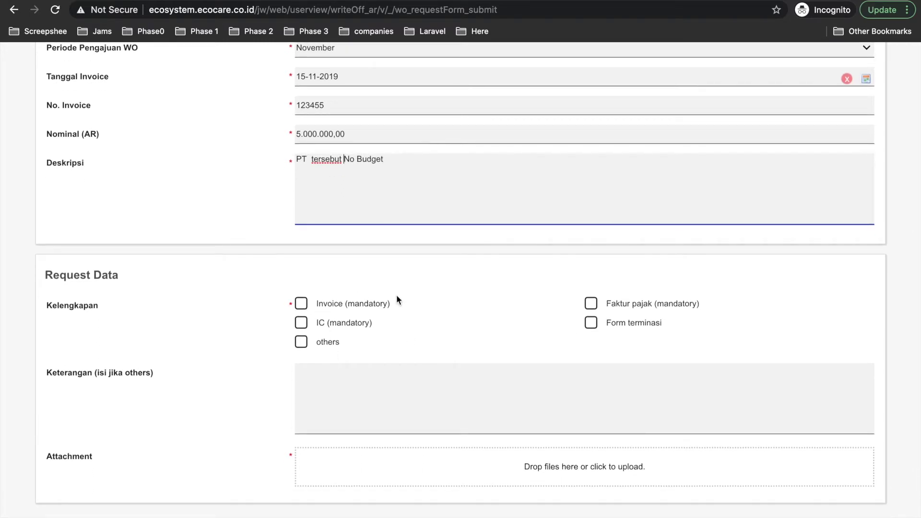
- Tick Invoice, IC, Faktur pajak and others, noting 'DOkumen a b c' for others
left_click(302, 304)
left_click(302, 322)
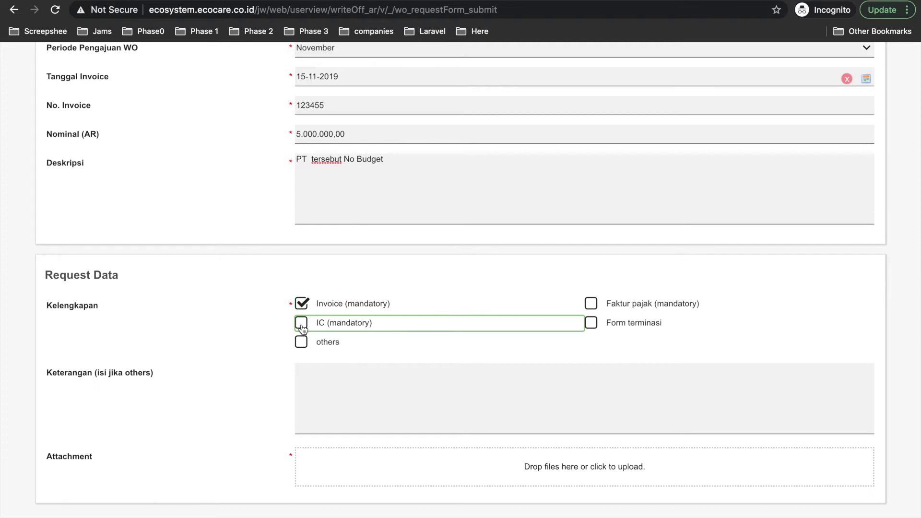
left_click(590, 303)
scroll(340, 344, "down", 1)
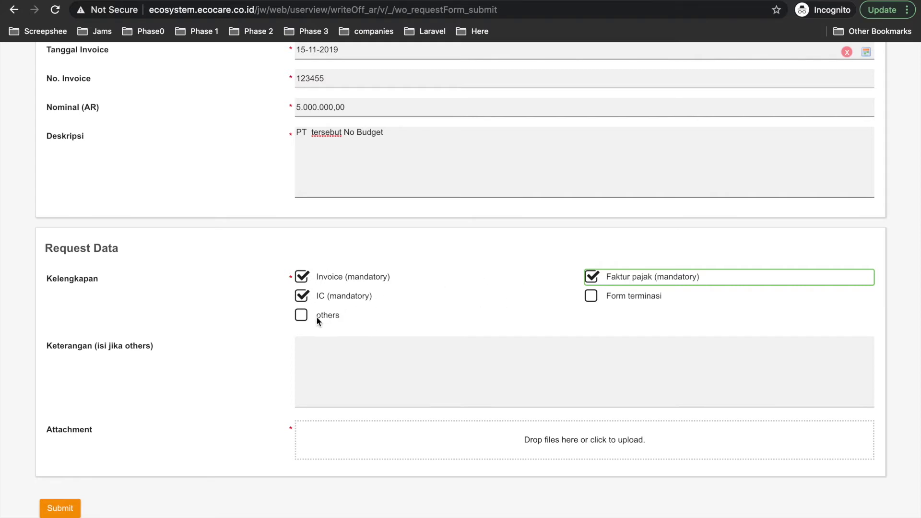
left_click(302, 317)
left_click_drag(48, 346, 134, 346)
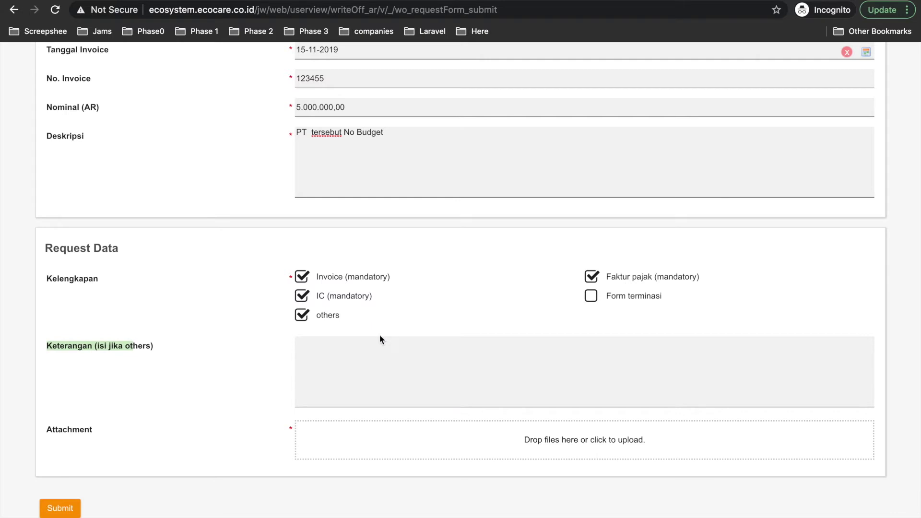
left_click(360, 347)
type("DOkumen a b c")
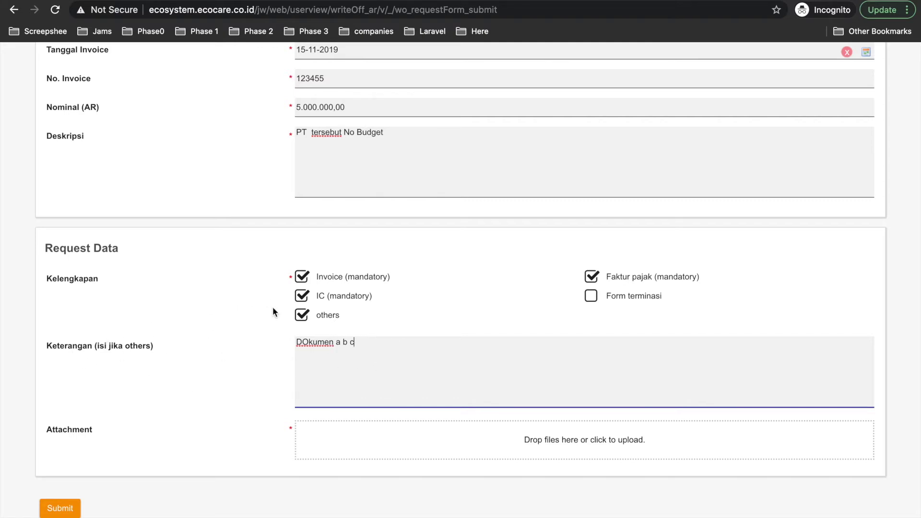
scroll(357, 374, "down", 2)
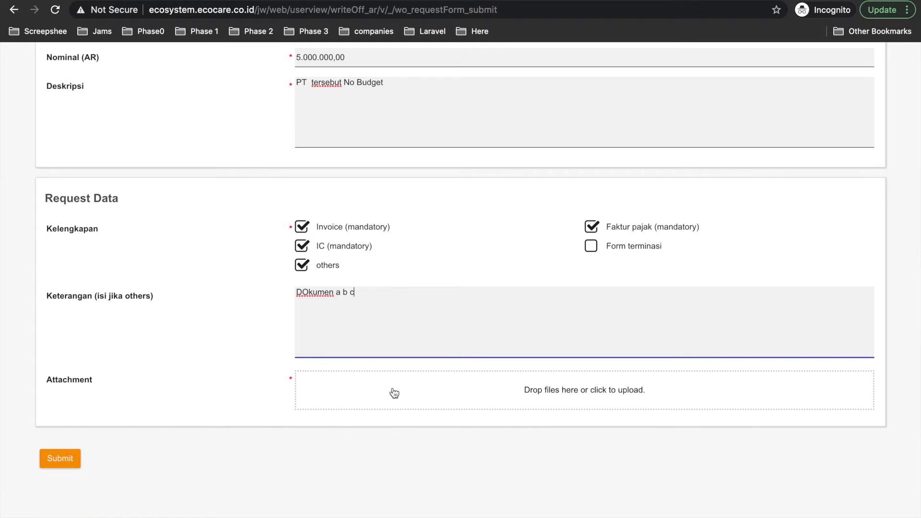
- Submit without an attachment and review the Attachment 'Missing required value' error
left_click(377, 386)
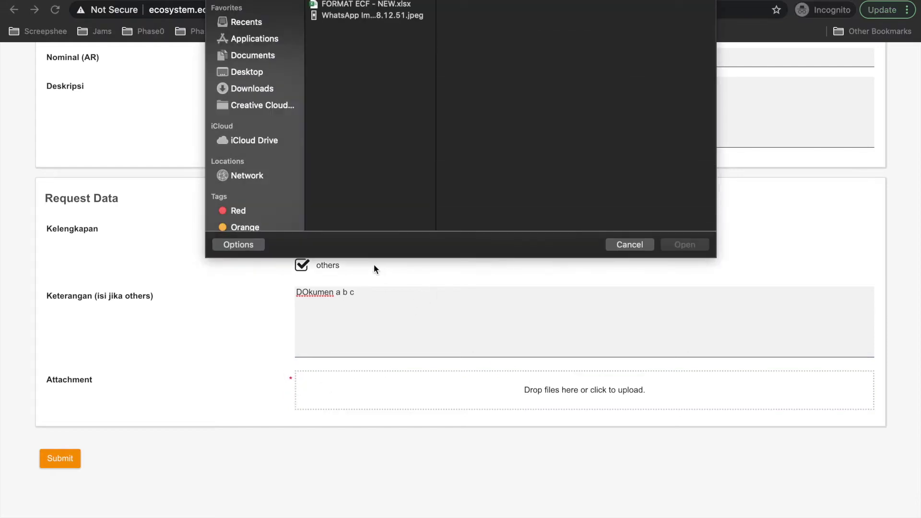
left_click(628, 252)
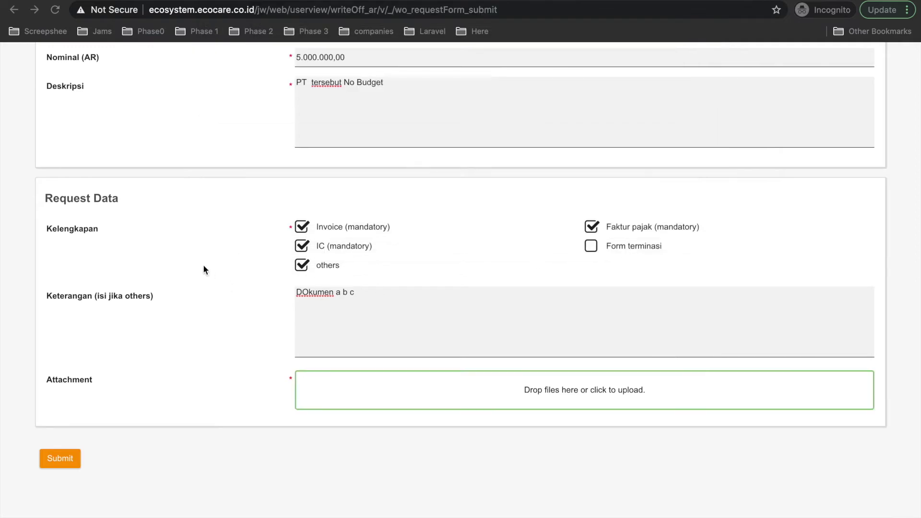
scroll(203, 264, "up", 8)
scroll(203, 266, "down", 10)
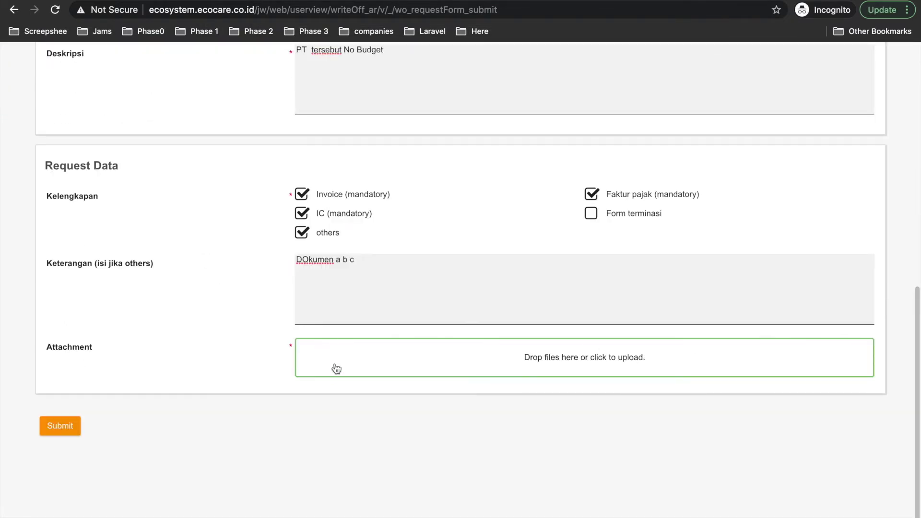
left_click(62, 430)
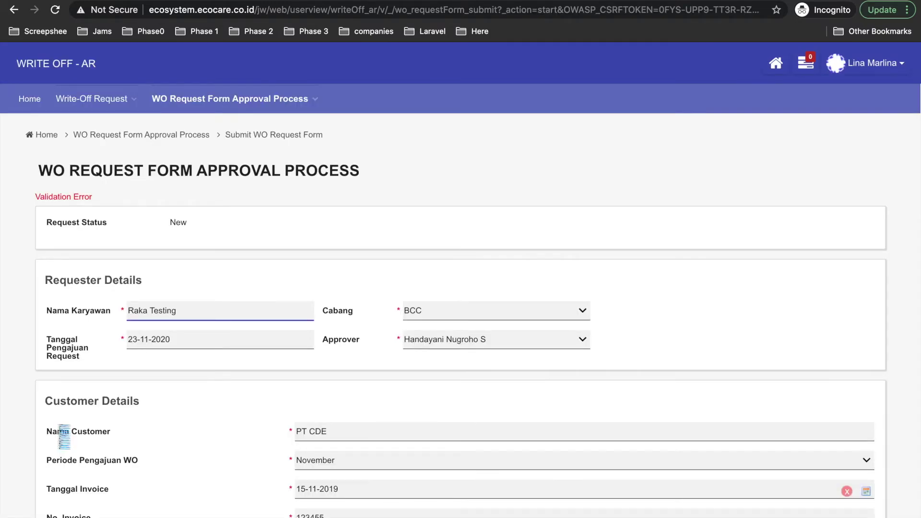
left_click_drag(35, 196, 97, 198)
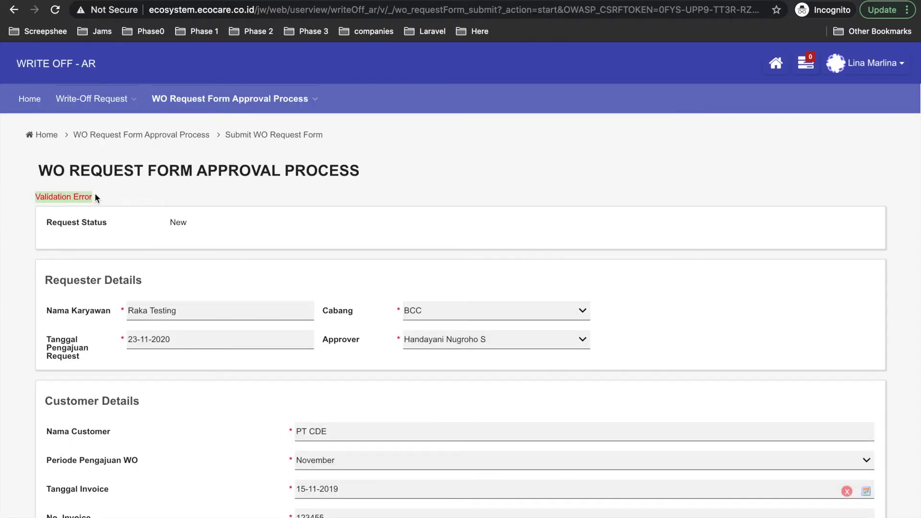
scroll(220, 340, "down", 5)
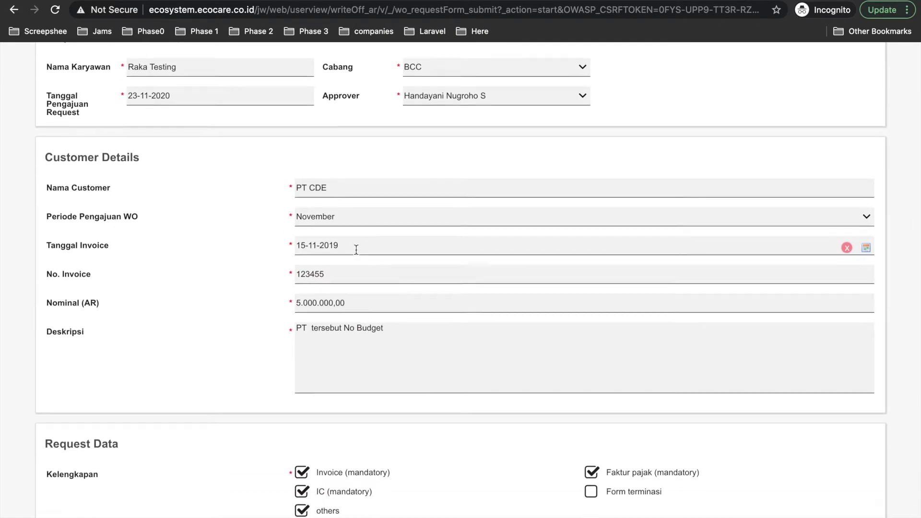
scroll(355, 251, "down", 3)
scroll(355, 250, "down", 3)
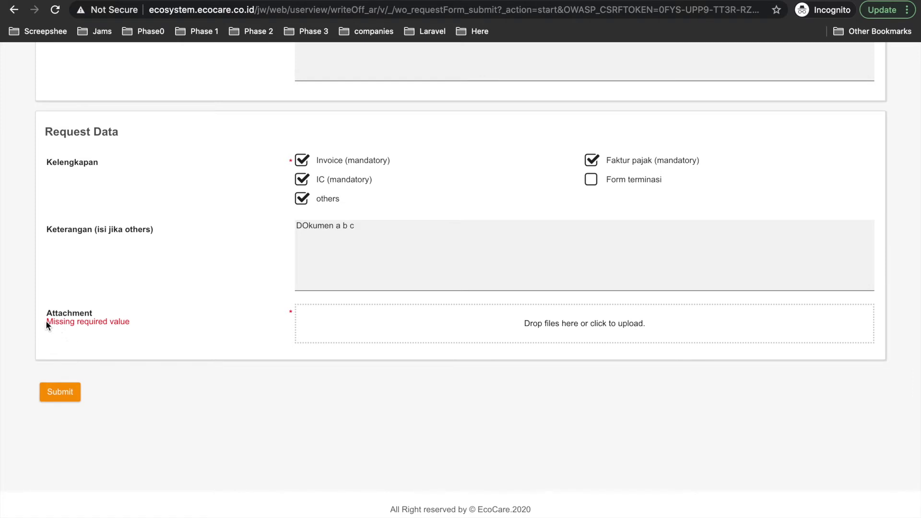
- Attach WhatsApp Image 2020-11-06 at 08.12.51.jpeg to the request
left_click(448, 331)
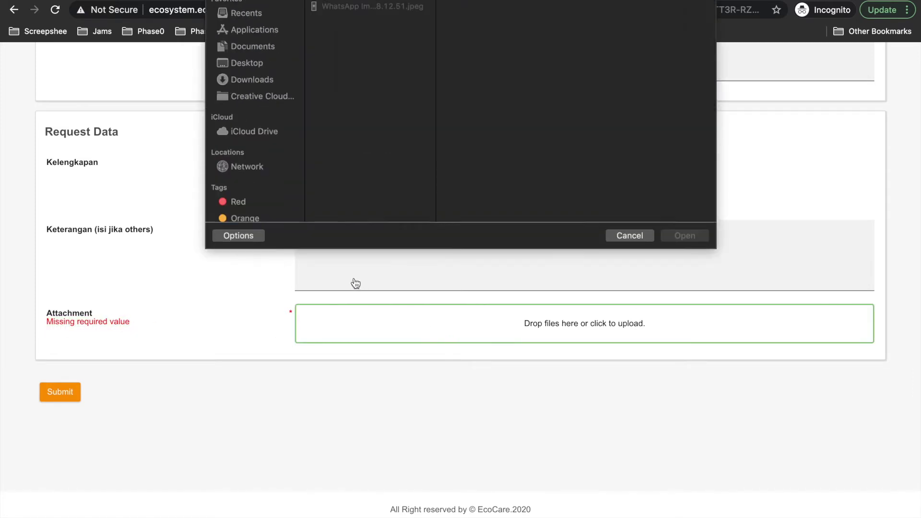
left_click(374, 15)
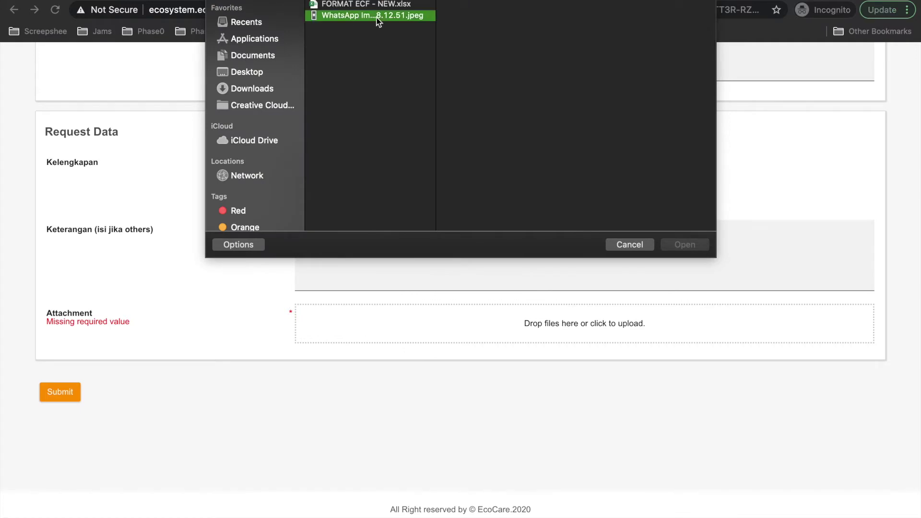
left_click(684, 245)
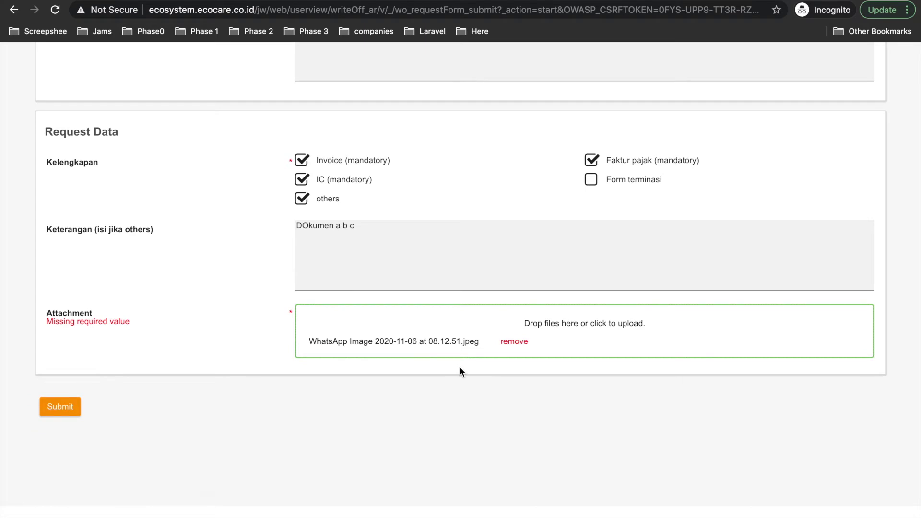
scroll(459, 371, "up", 15)
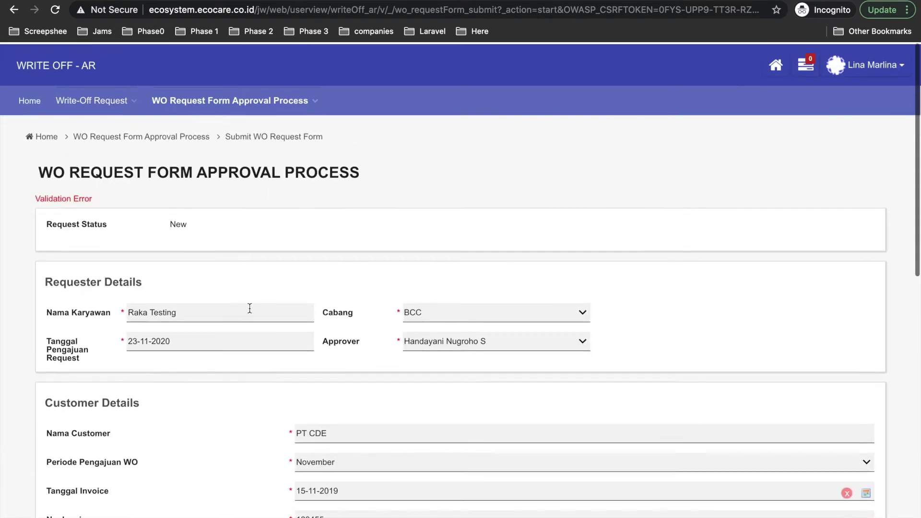
scroll(249, 309, "down", 15)
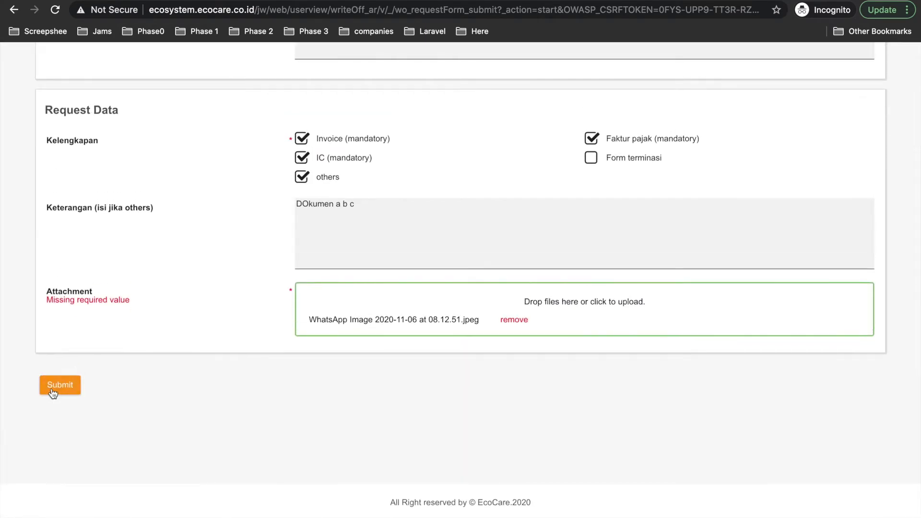
- Submit the form and confirm the November PT CDE request shows Menunggu Verifikasi
left_click(54, 391)
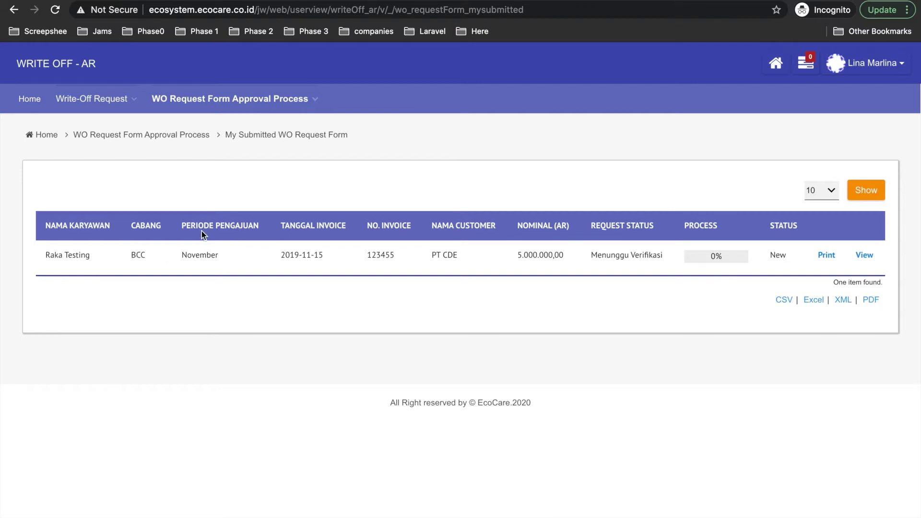
left_click_drag(181, 257, 326, 258)
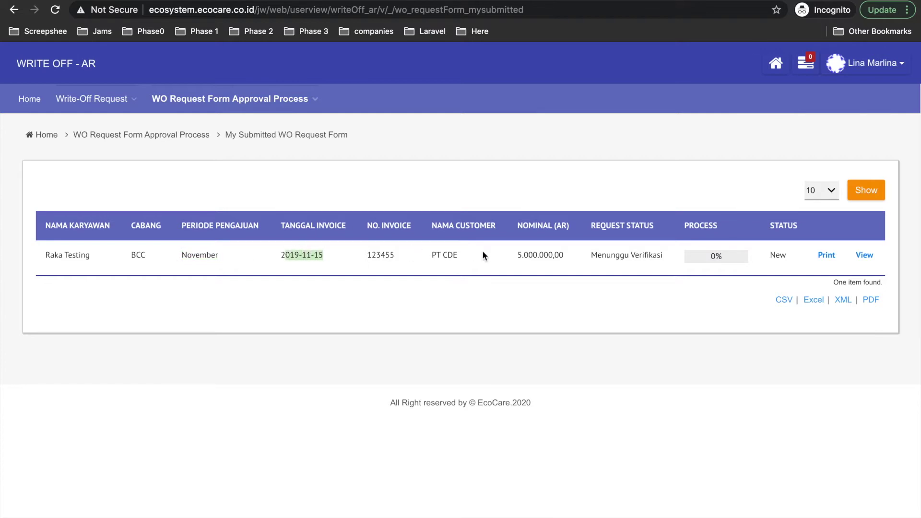
left_click(721, 264)
scroll(597, 428, "down", 5)
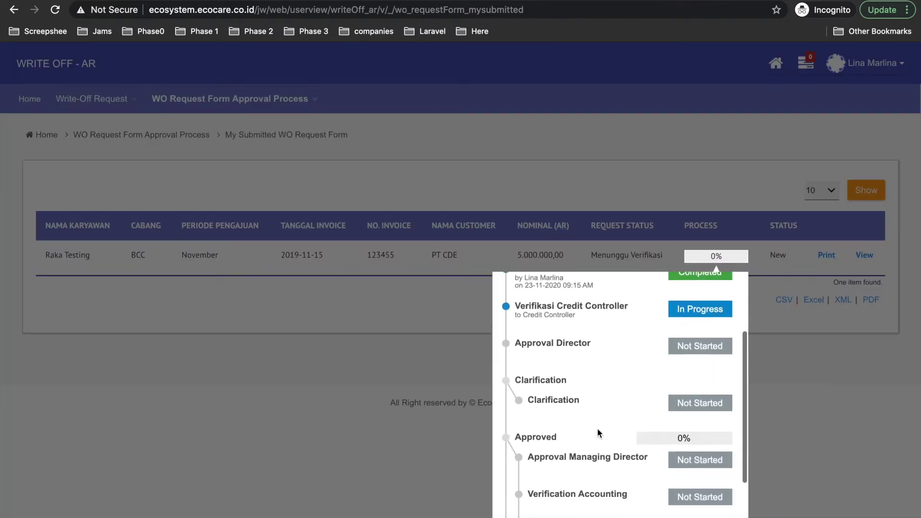
scroll(598, 427, "up", 5)
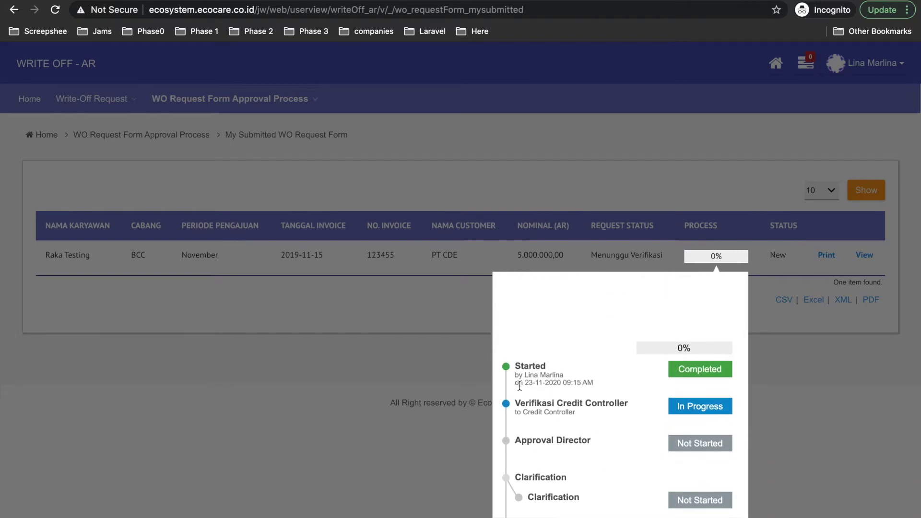
scroll(513, 384, "down", 1)
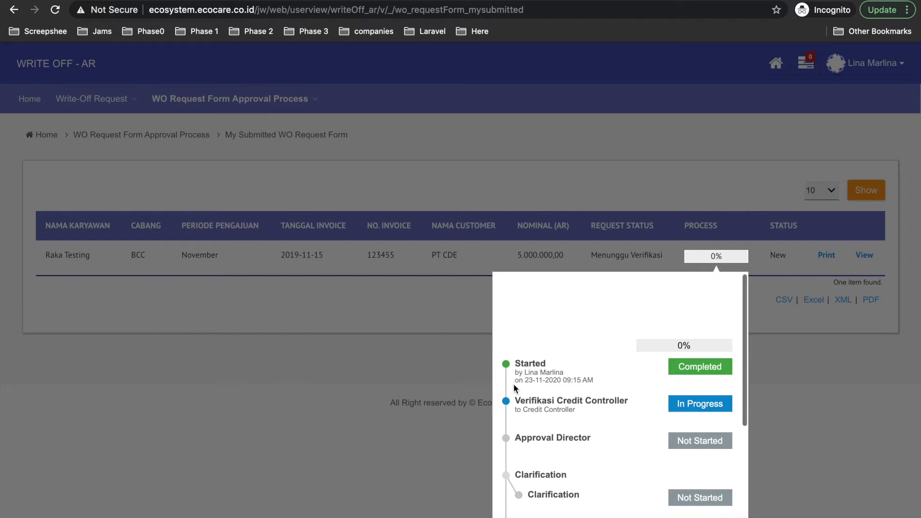
scroll(513, 384, "down", 1)
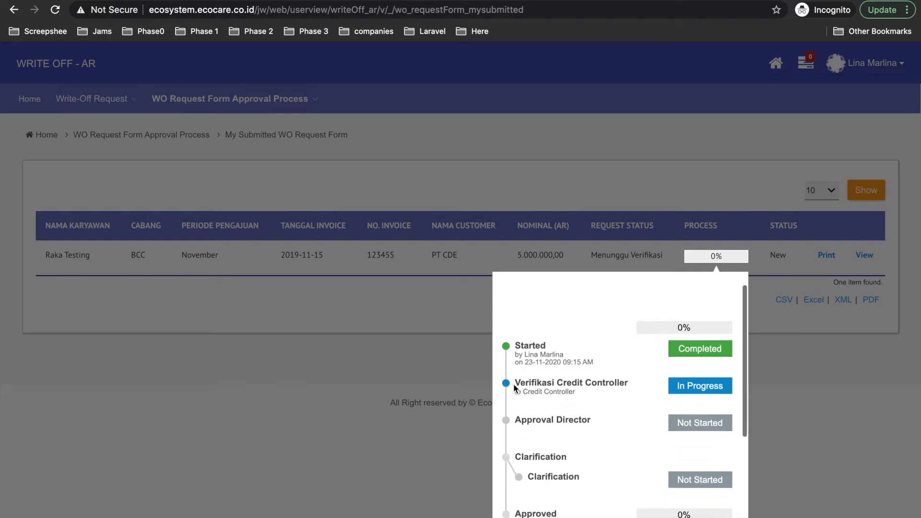
scroll(516, 360, "down", 2)
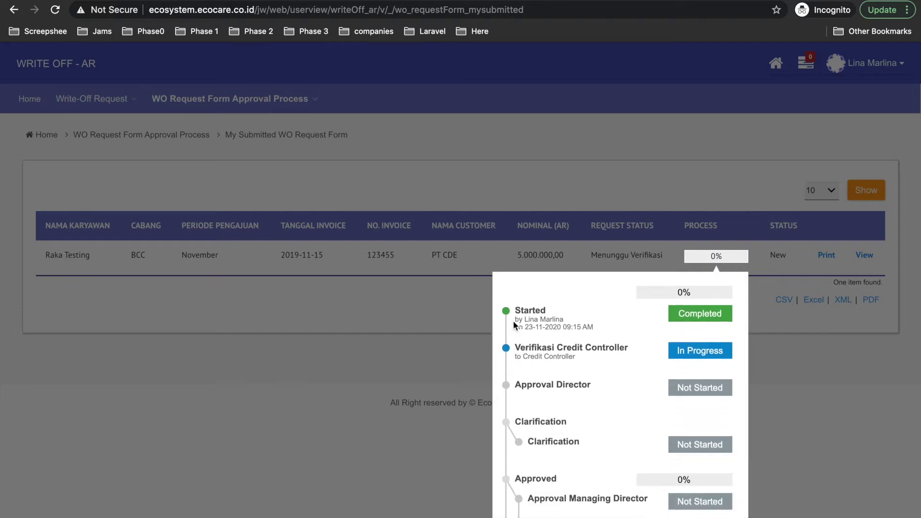
scroll(511, 324, "up", 1)
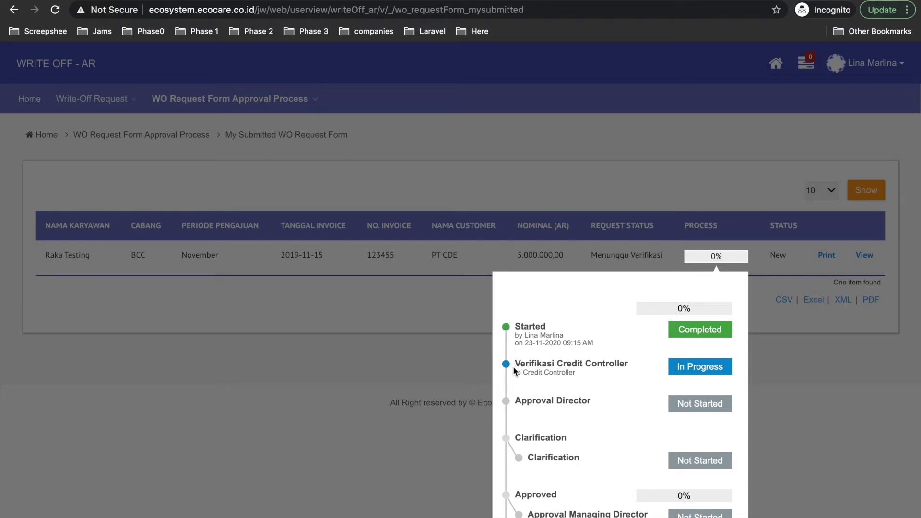
left_click_drag(557, 363, 643, 364)
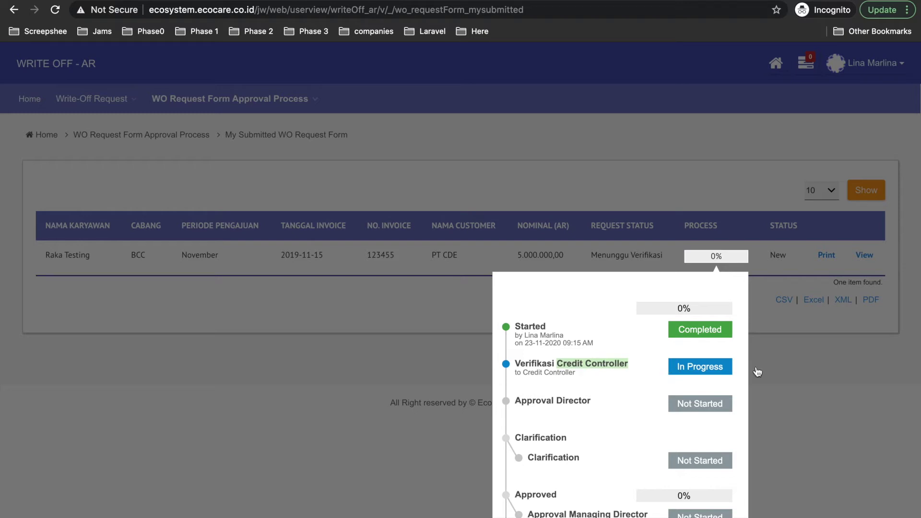
left_click(776, 370)
triple_click(461, 402)
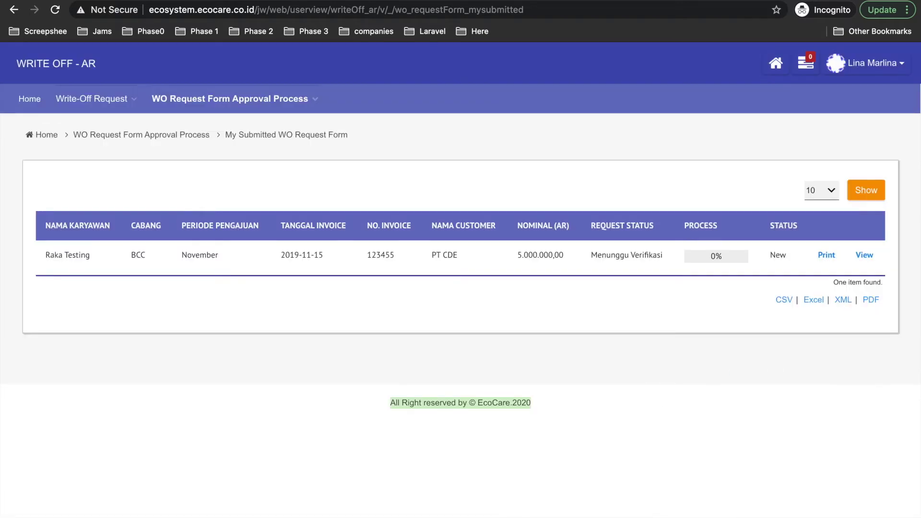
- Go to Write-Off Request > All Request to list every write-off request
left_click(555, 399)
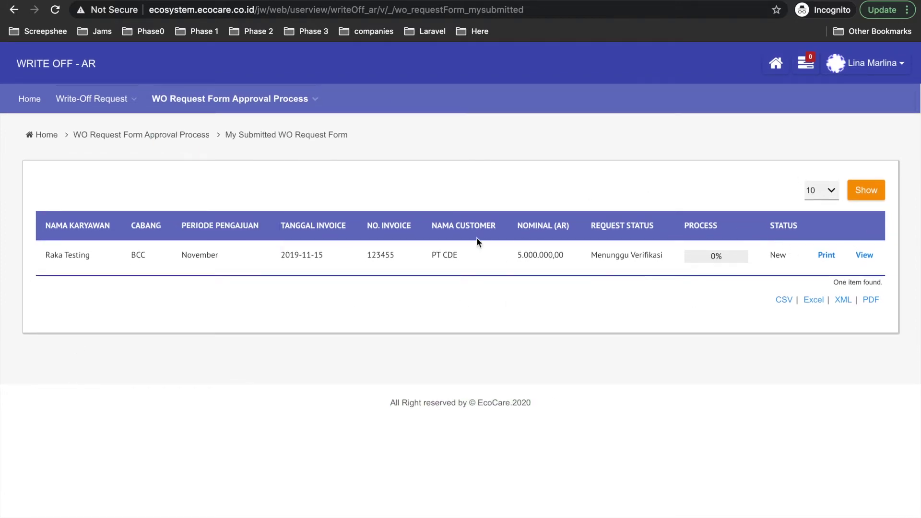
mouse_move(147, 99)
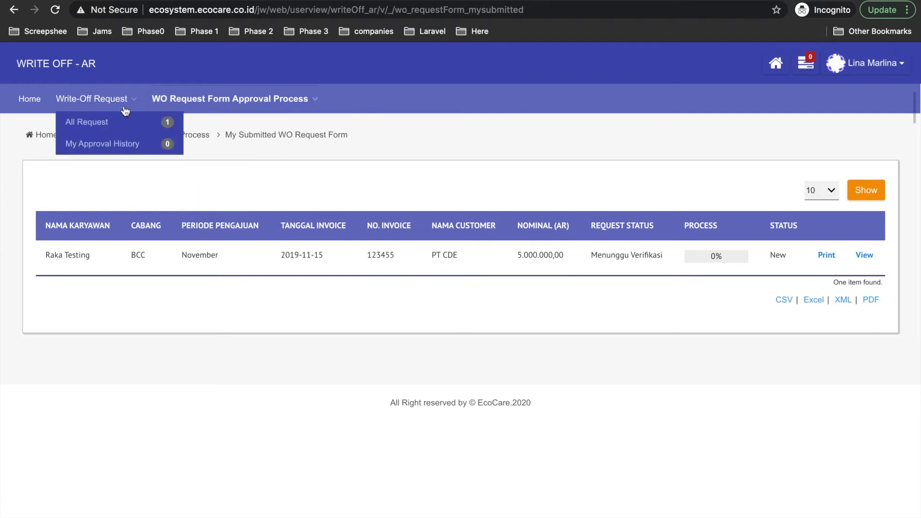
left_click(99, 129)
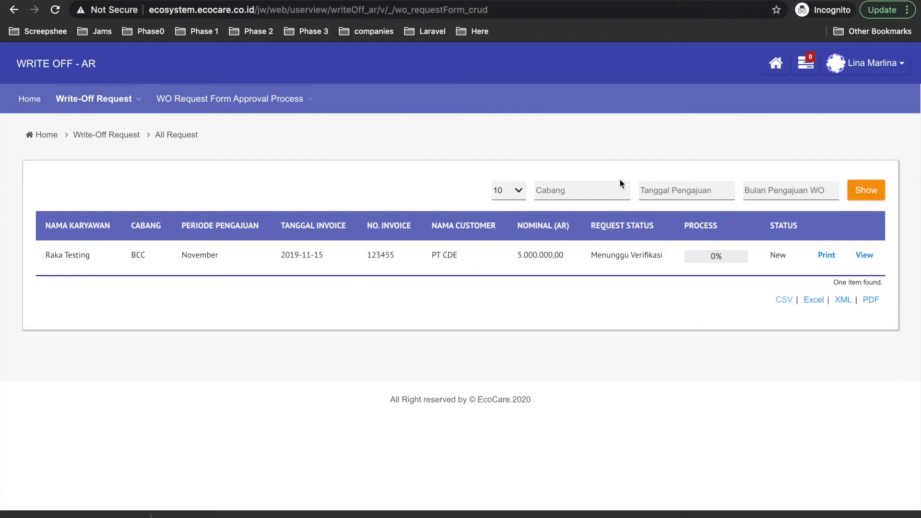
- Filter All Request by branch BCC and month November, 10 rows per page
left_click(558, 191)
type("BCC")
left_click(799, 195)
type("November")
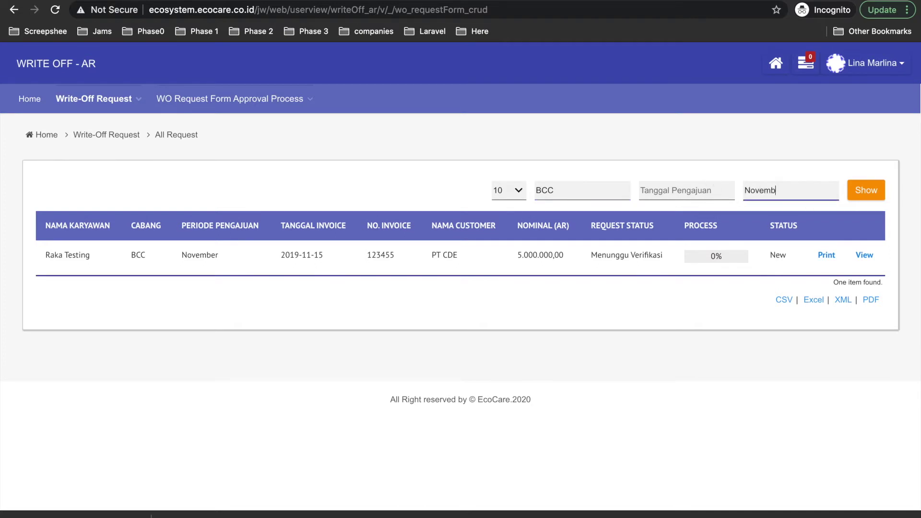
left_click(522, 191)
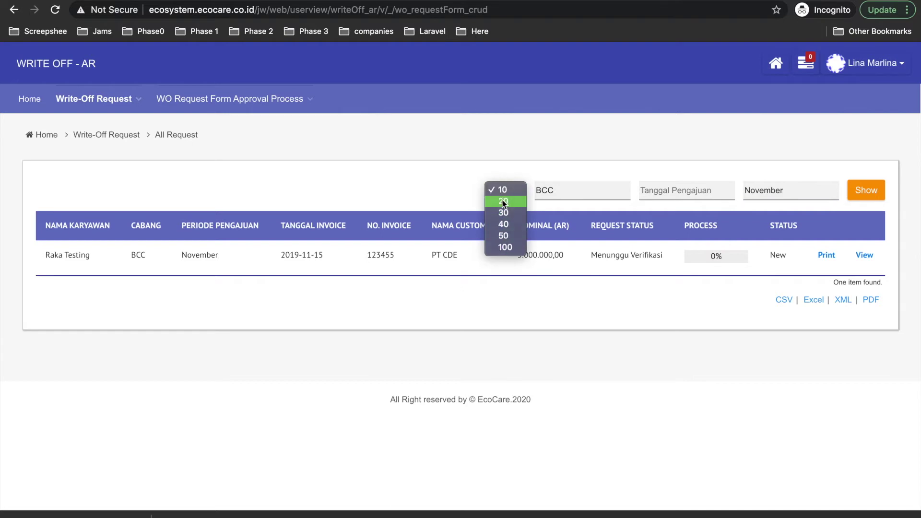
left_click(579, 303)
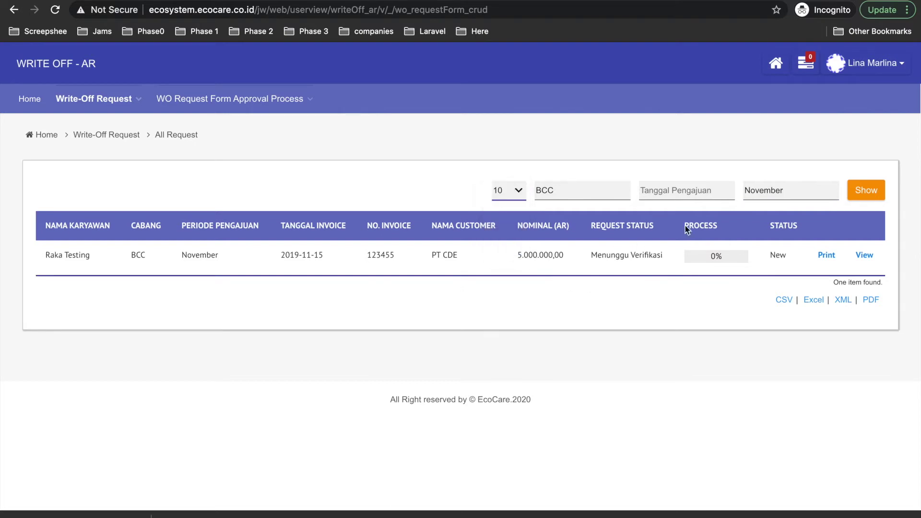
left_click(863, 192)
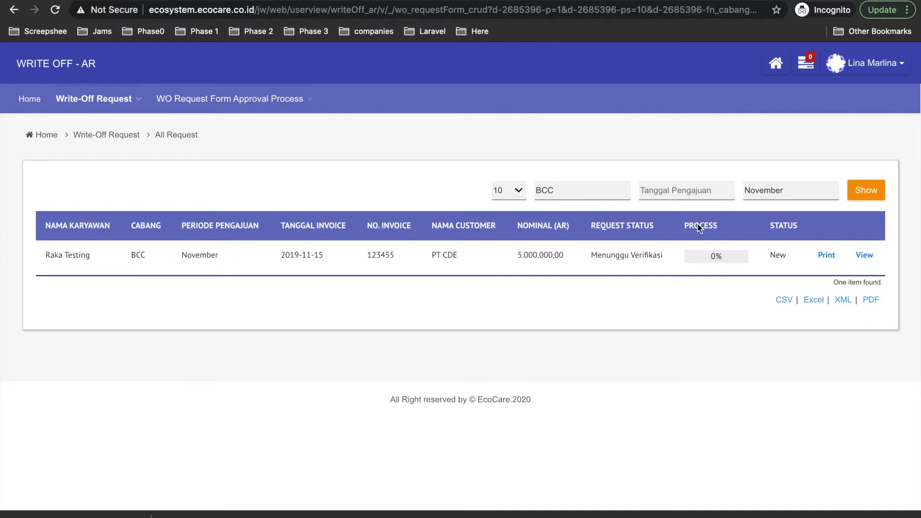
- Refilter by Desember to find nothing, then clear both filters and reload the list
left_click_drag(789, 190, 730, 189)
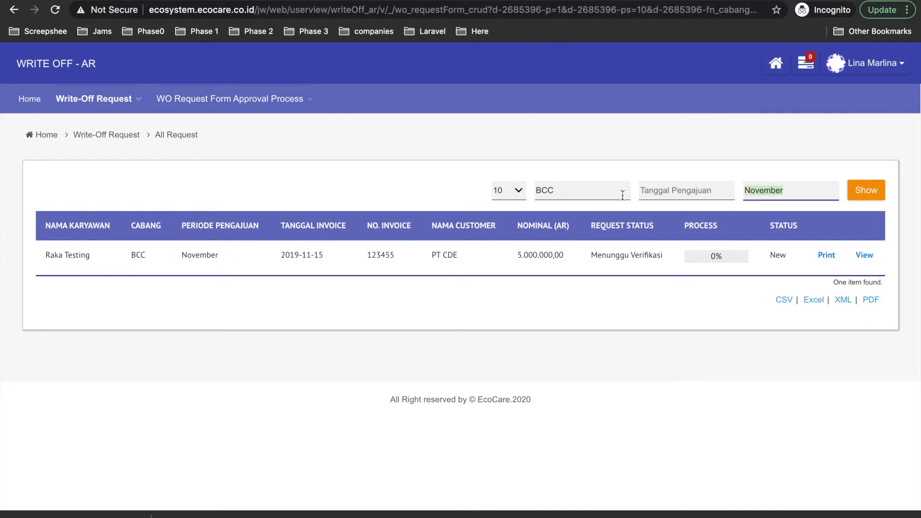
type("Desember")
left_click(864, 190)
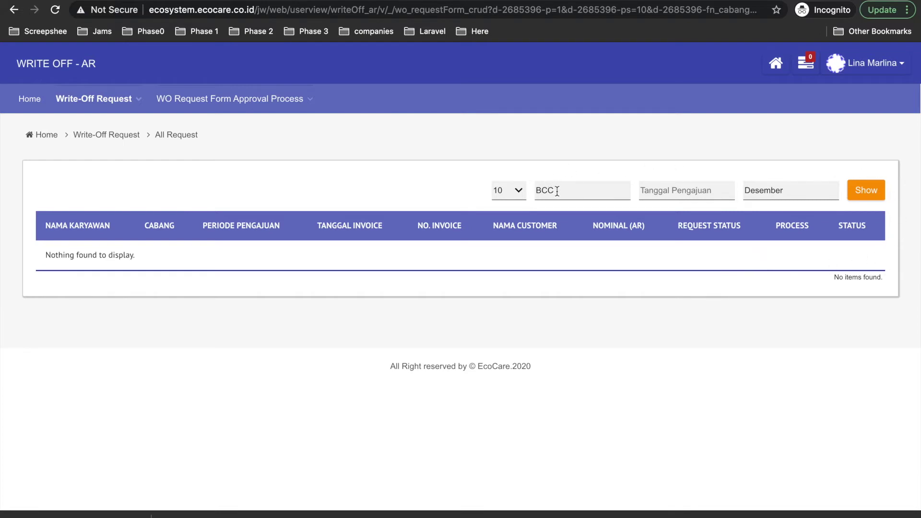
double_click(794, 187)
key("BackSpace")
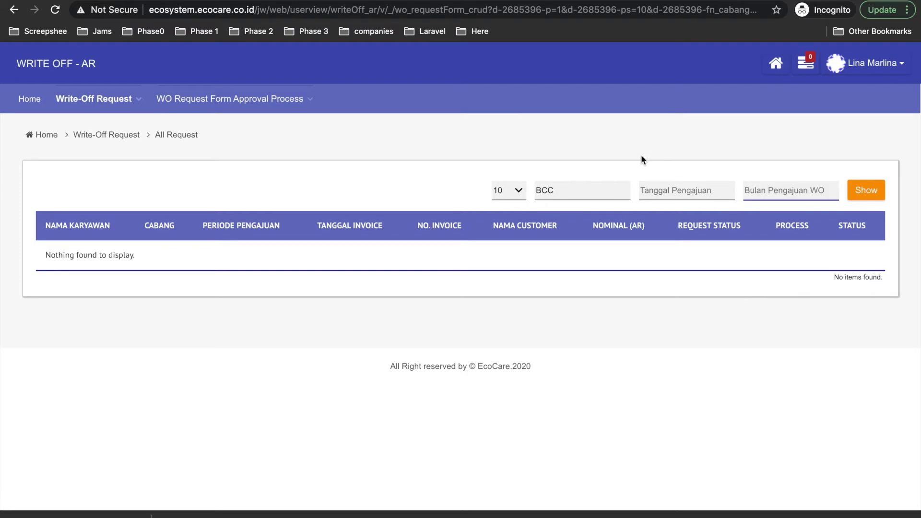
double_click(562, 189)
key("BackSpace")
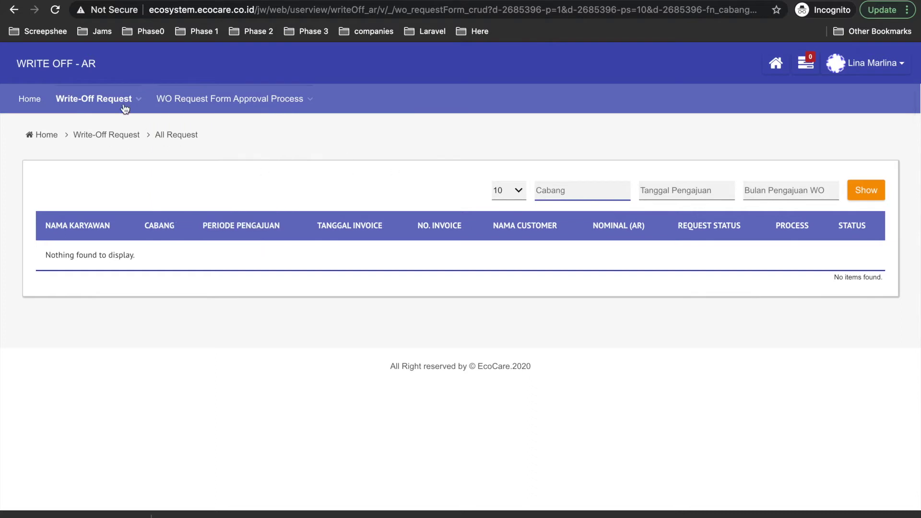
left_click(76, 125)
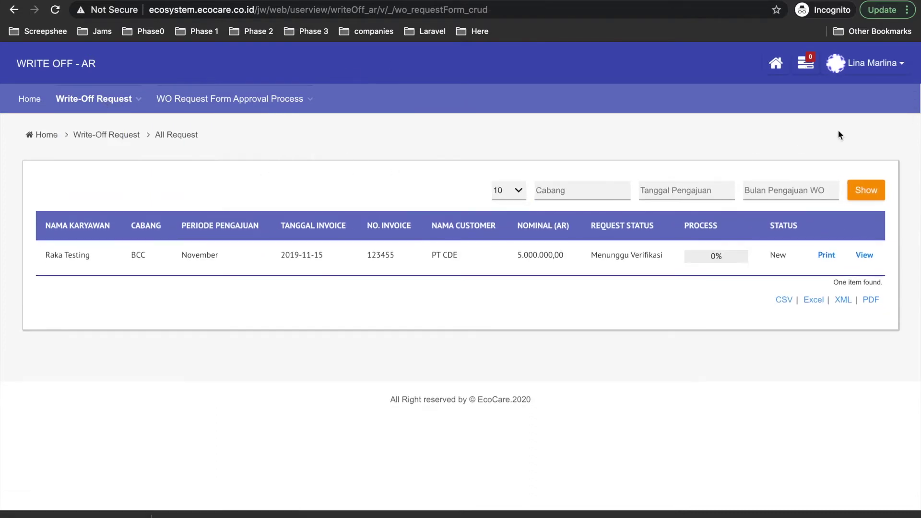
left_click(881, 71)
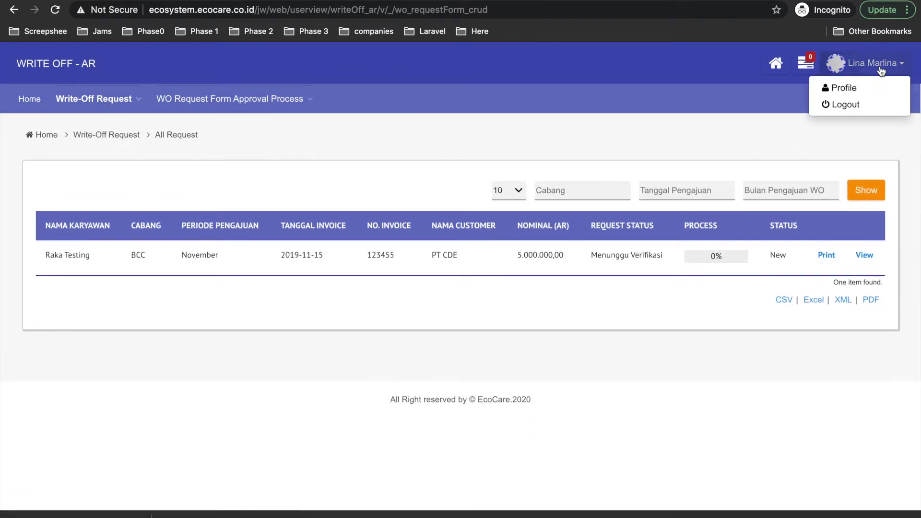
- Log out and sign back in with the saved Credit Controller account
left_click(838, 108)
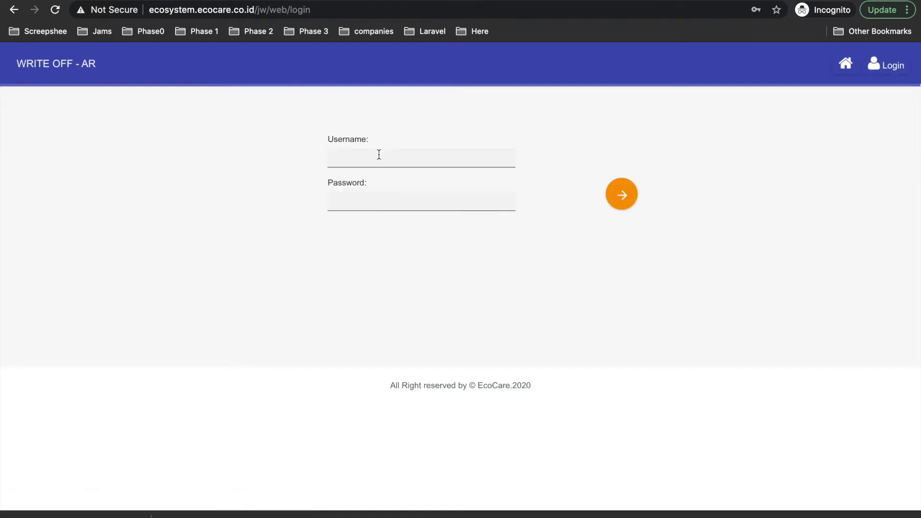
left_click(378, 154)
type("cc.admin")
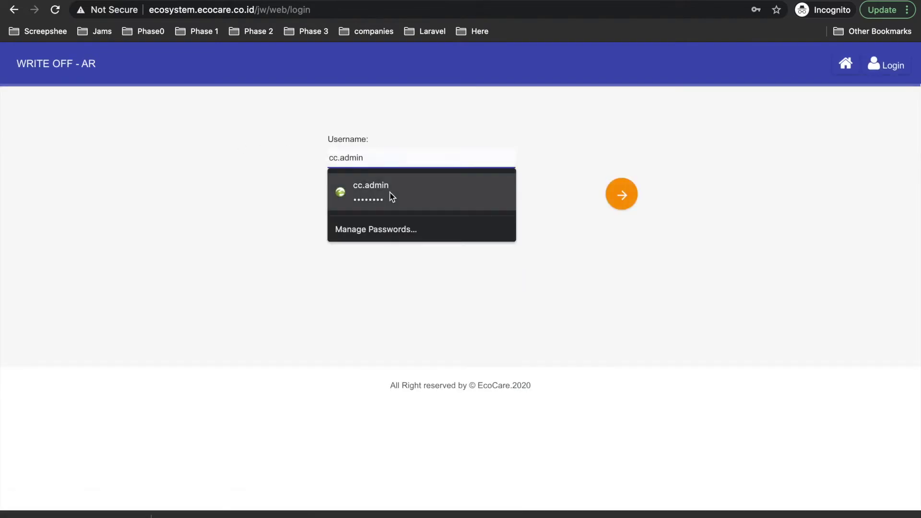
left_click(389, 194)
left_click(628, 197)
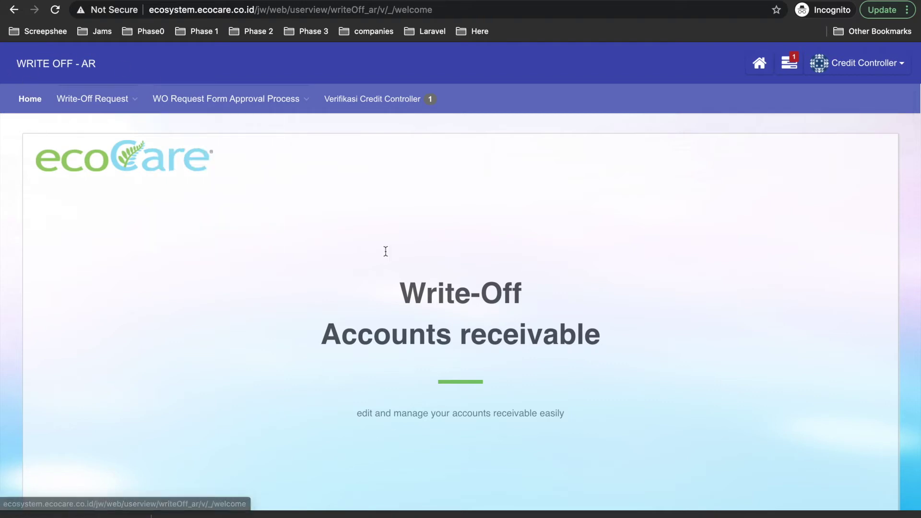
- Check the pending assignments, then open the Verifikasi Credit Controller list showing the PT CDE request
left_click(794, 66)
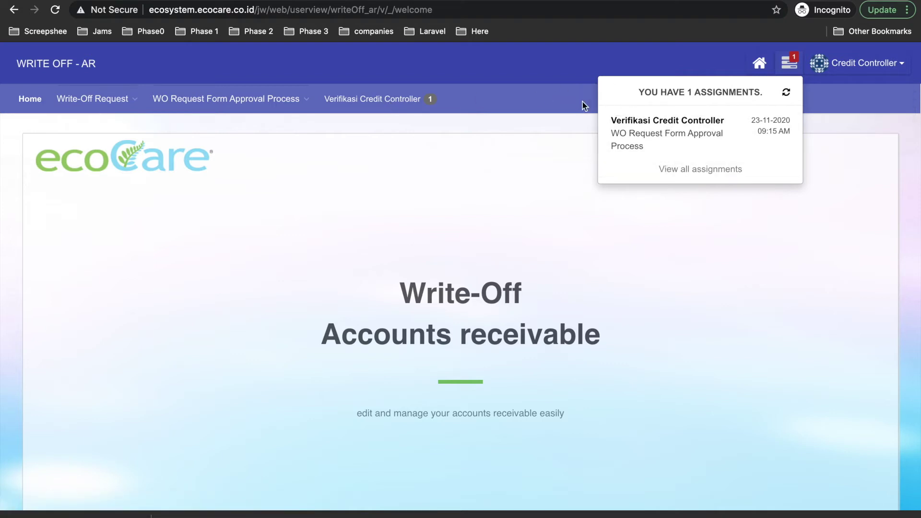
left_click(567, 103)
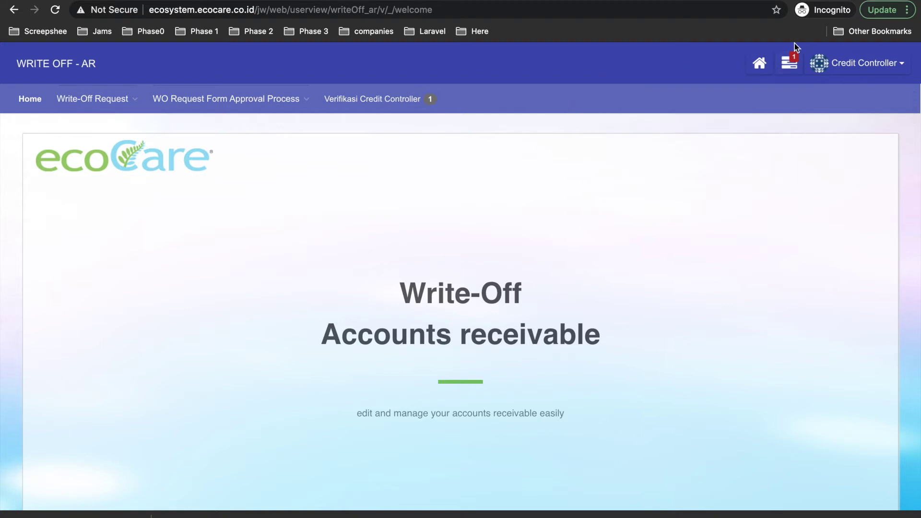
left_click(389, 102)
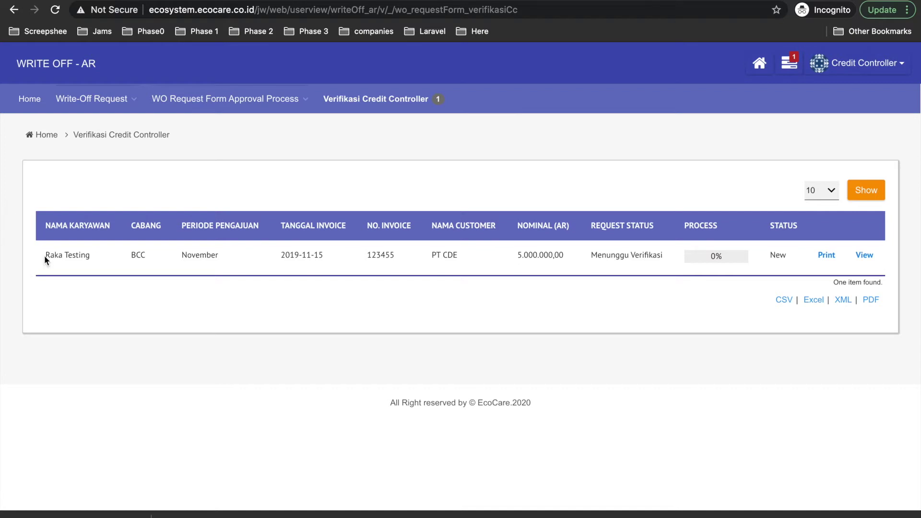
left_click_drag(45, 256, 96, 262)
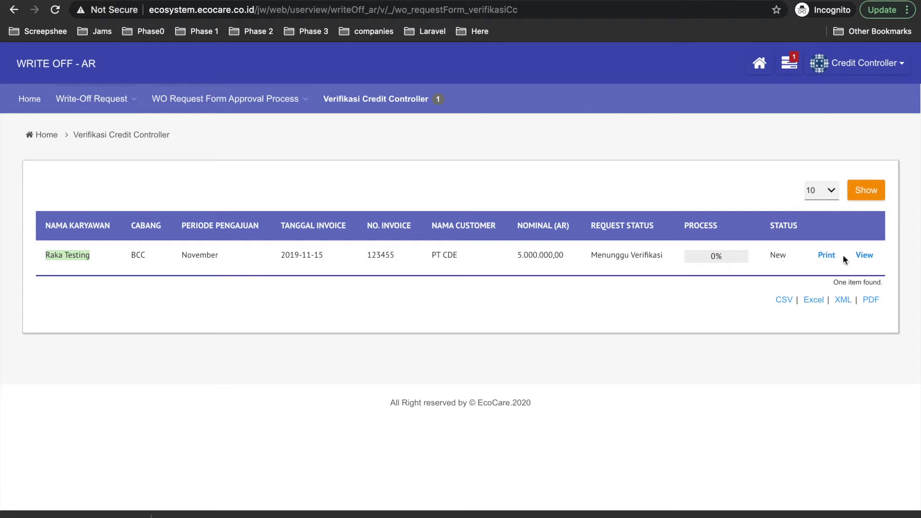
left_click(864, 257)
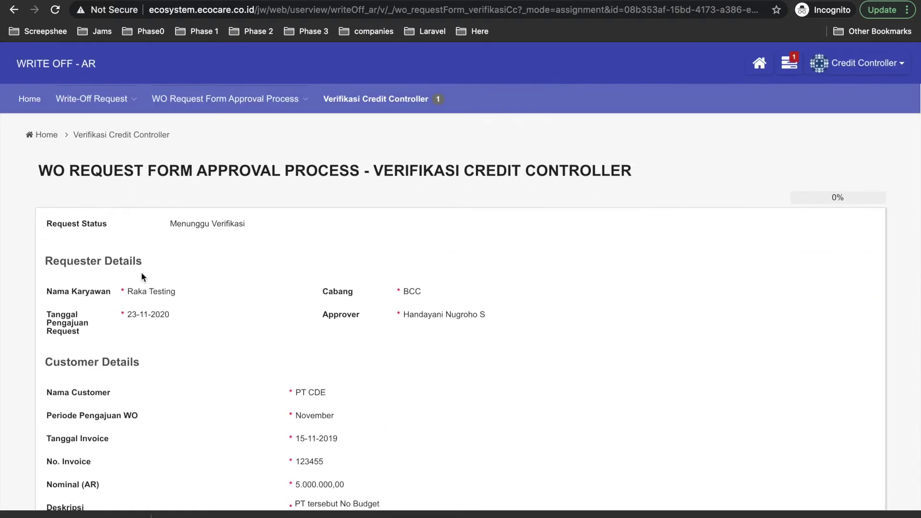
scroll(127, 294, "down", 5)
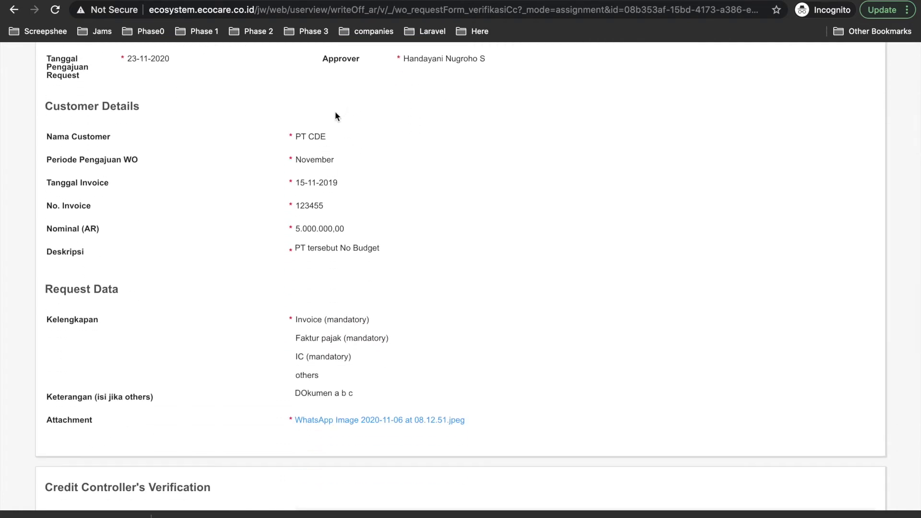
scroll(327, 248, "down", 4)
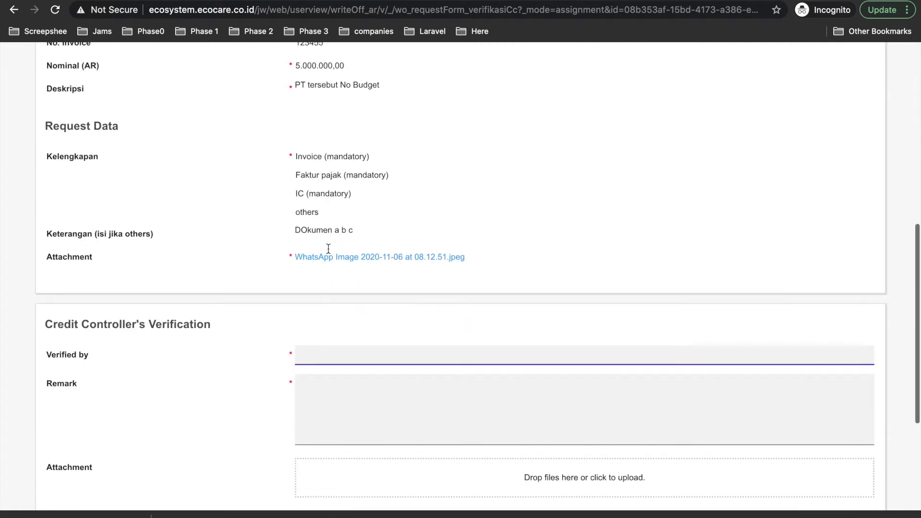
scroll(329, 253, "down", 2)
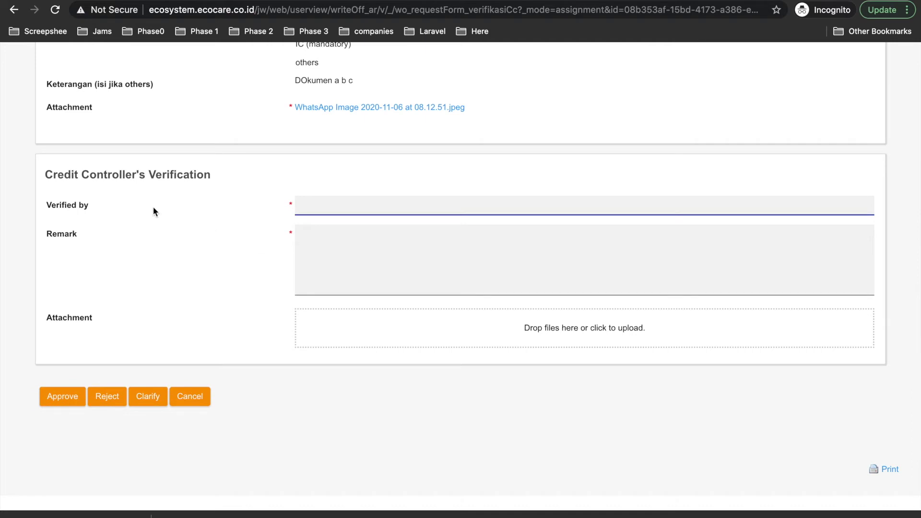
left_click_drag(45, 175, 211, 177)
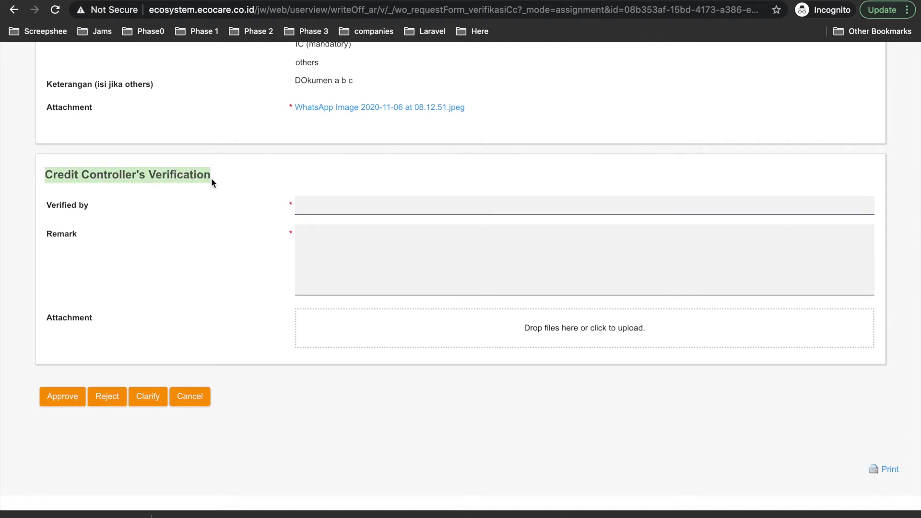
- Enter the verifier's name in the Verified by field
left_click(332, 205)
left_click(366, 271)
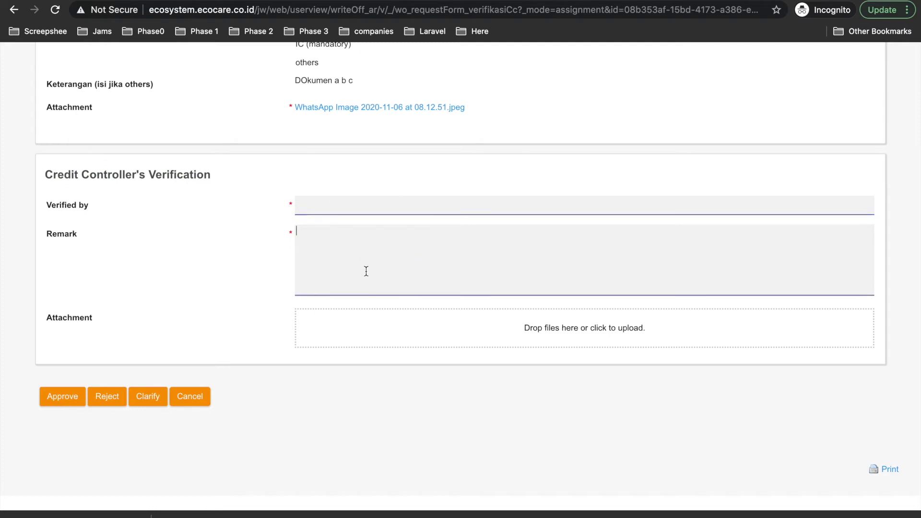
left_click(316, 205)
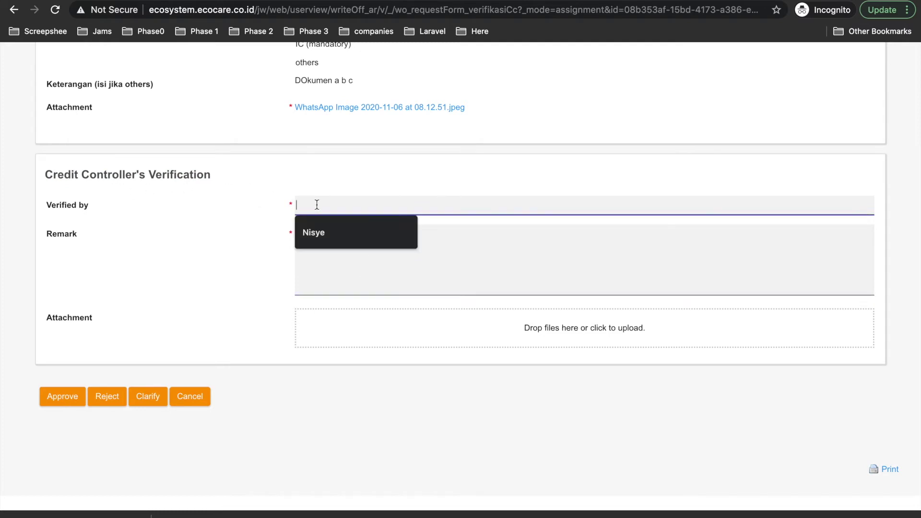
type("Nisye")
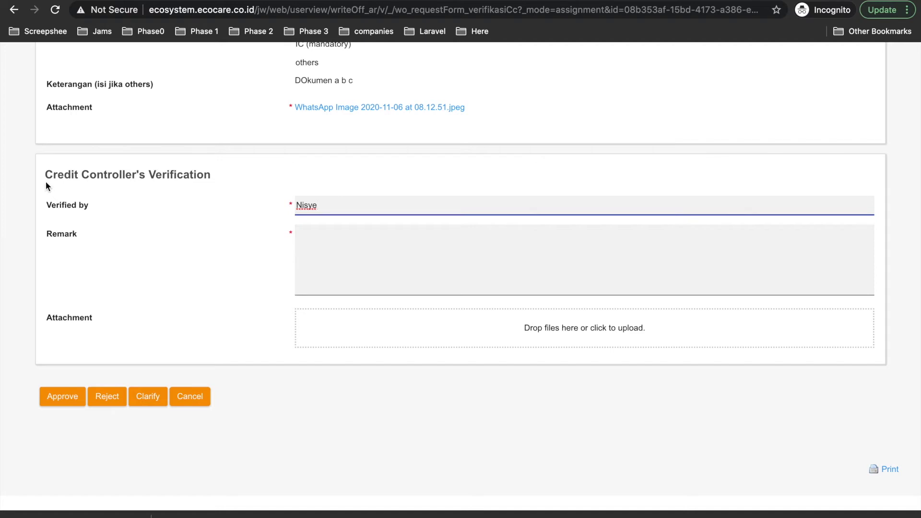
left_click_drag(44, 175, 144, 178)
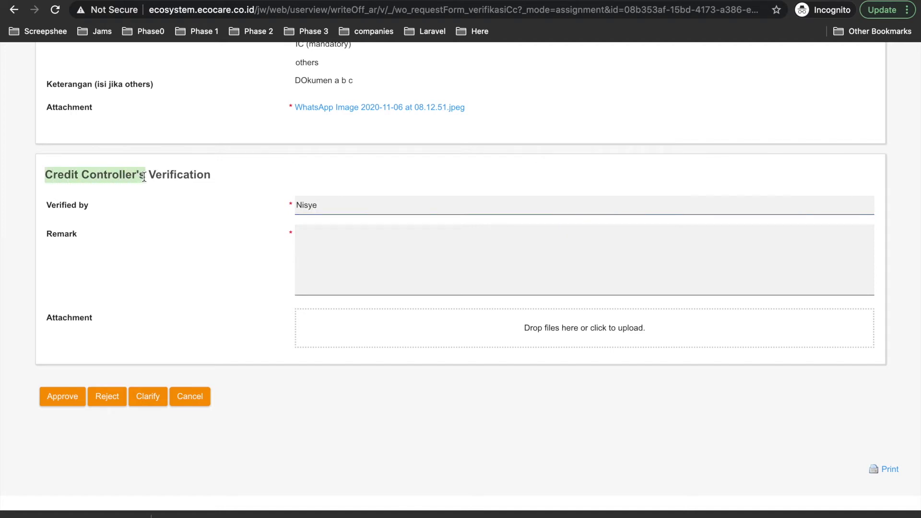
left_click(331, 206)
- Write the remark 'Oke saya verifikasi', correcting the typo in 'say'
left_click(331, 252)
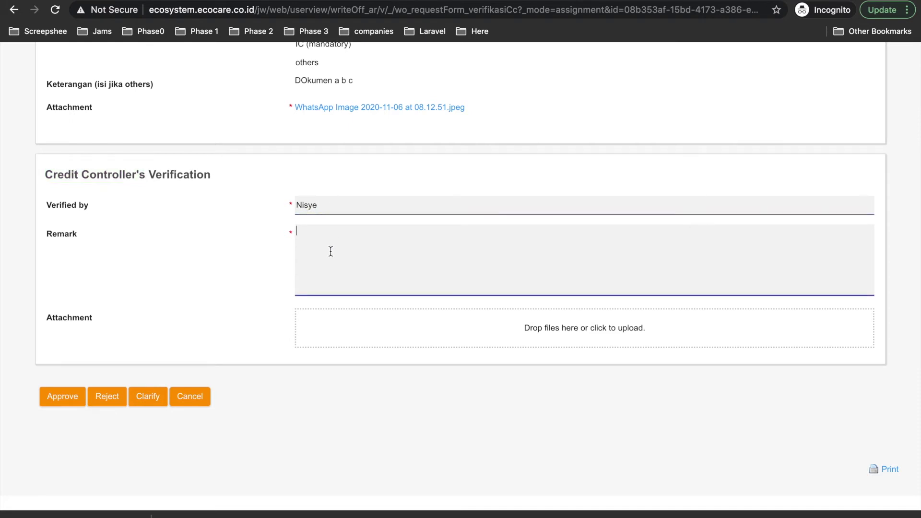
type("Oke ")
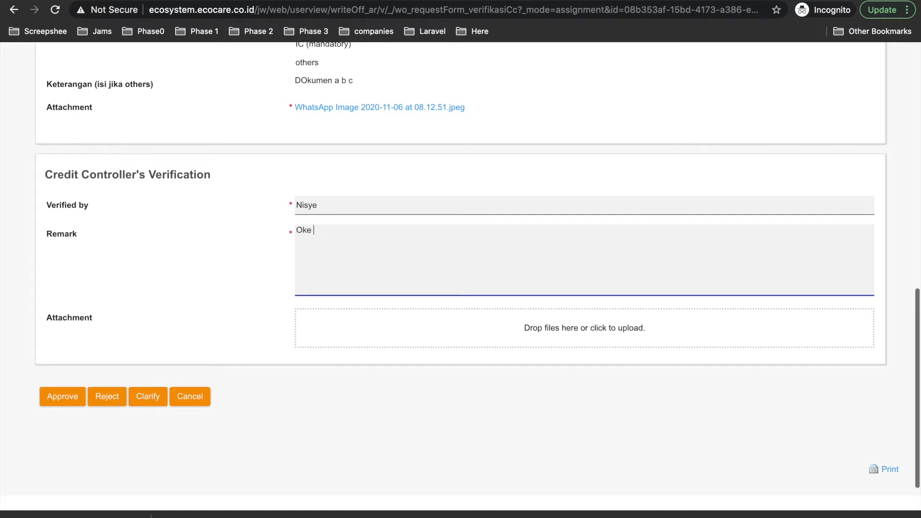
type("say verifikasi")
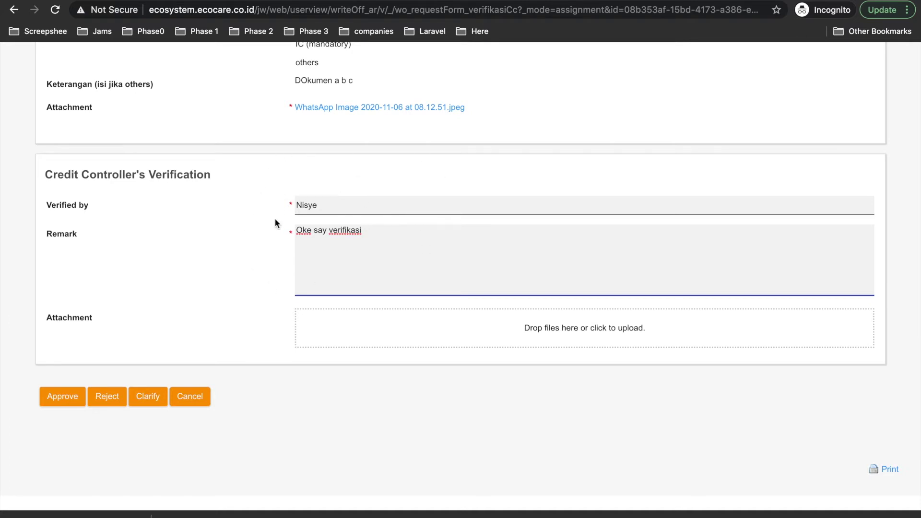
left_click(327, 231)
type("a")
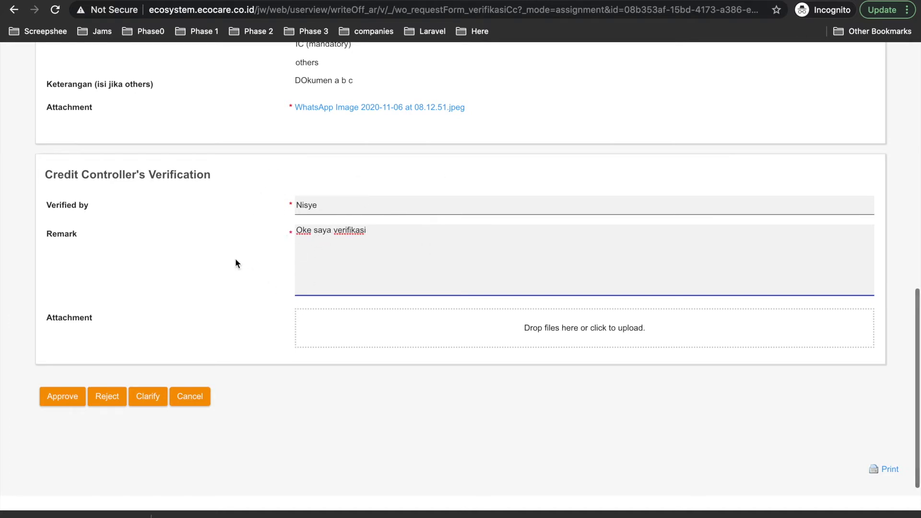
scroll(203, 297, "down", 1)
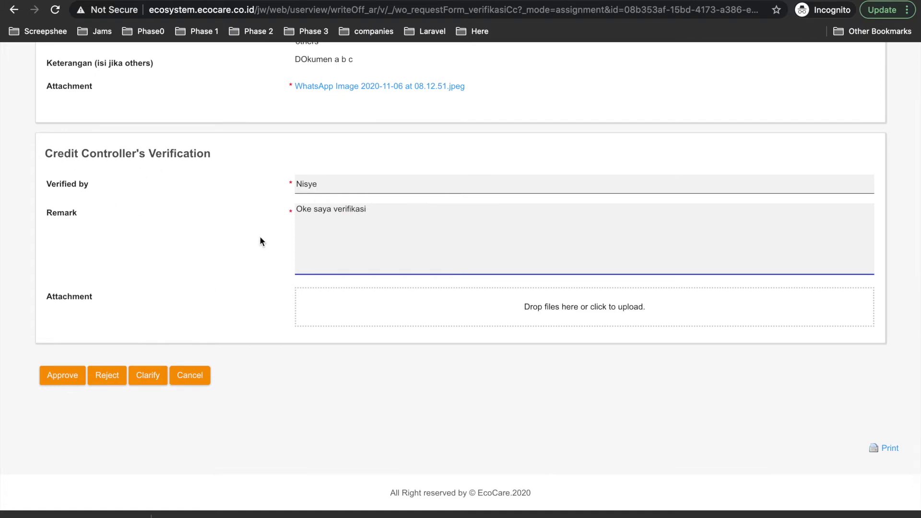
scroll(125, 291, "down", 1)
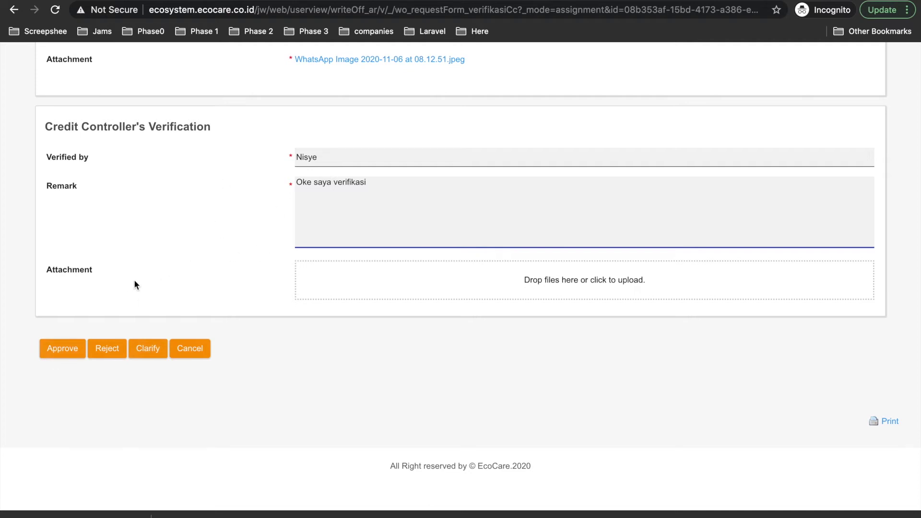
key("super+a")
key("Right")
scroll(340, 310, "up", 2)
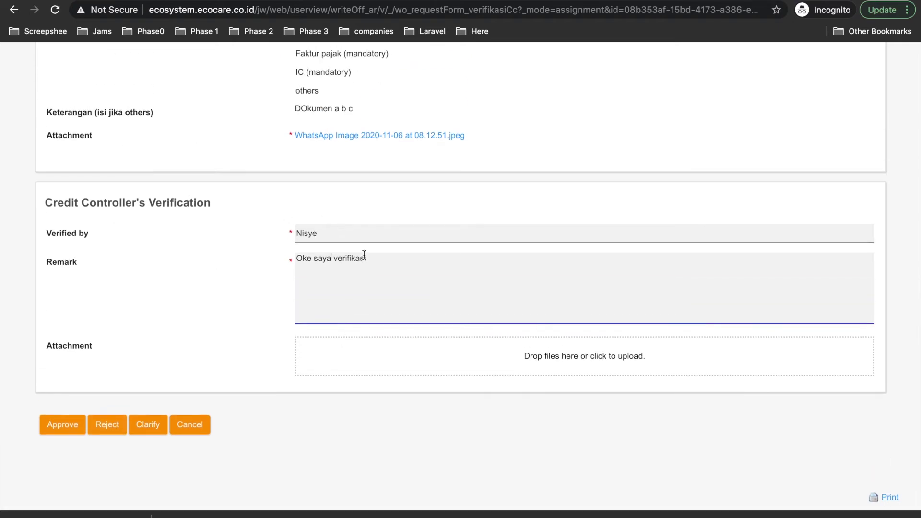
scroll(364, 255, "up", 10)
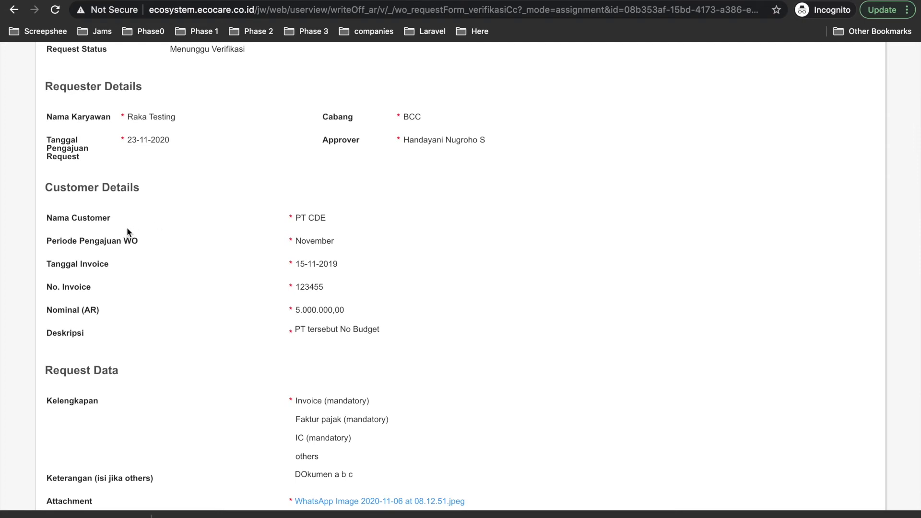
scroll(324, 200, "up", 1)
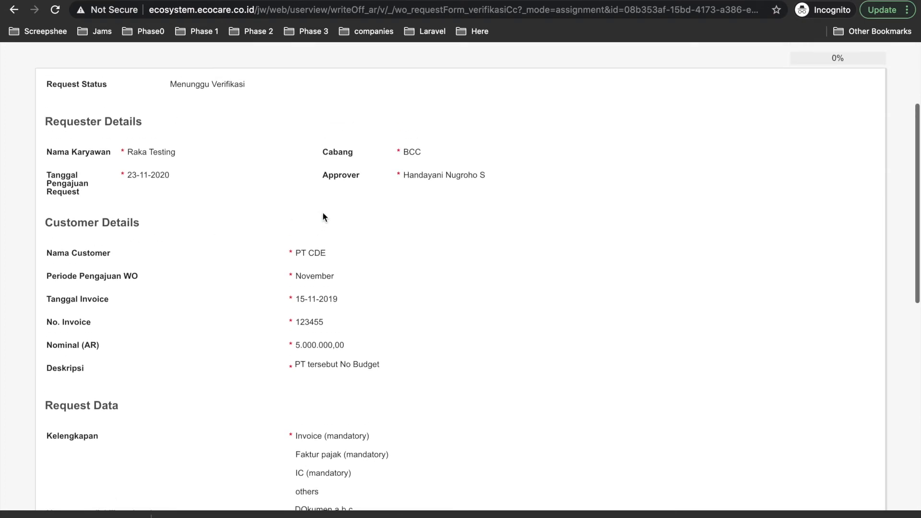
scroll(299, 278, "down", 1)
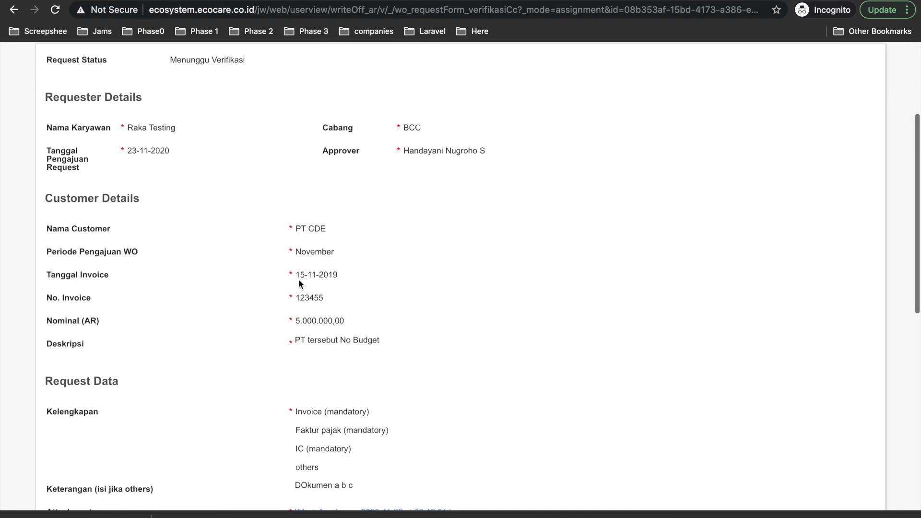
scroll(309, 323, "down", 1)
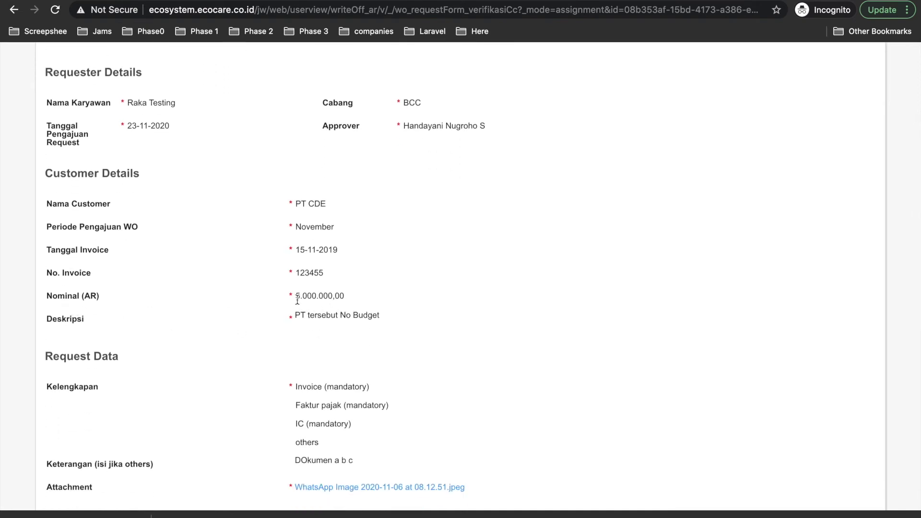
scroll(326, 302, "down", 8)
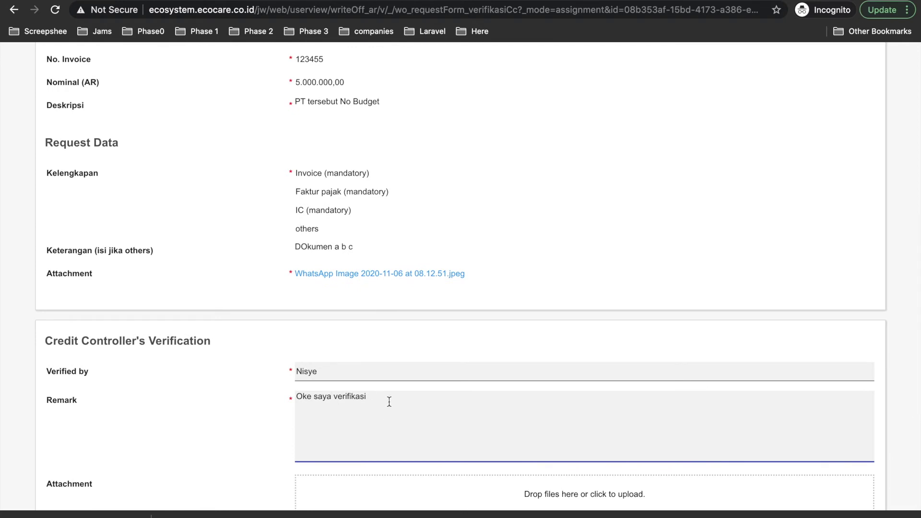
scroll(389, 404, "down", 5)
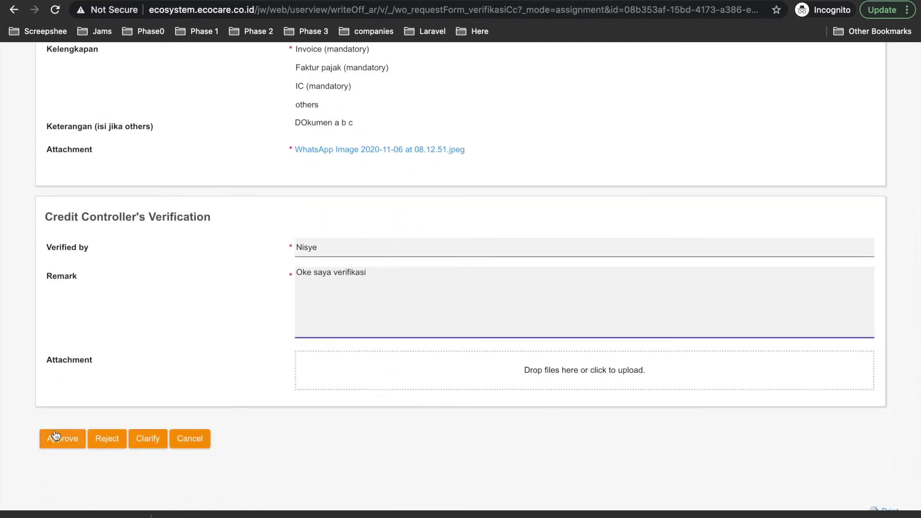
- Replace the remark with 'Mohon direvisi utk nominal sebanyak 1000000, saya clarify ya...' and review it
left_click_drag(387, 274, 281, 275)
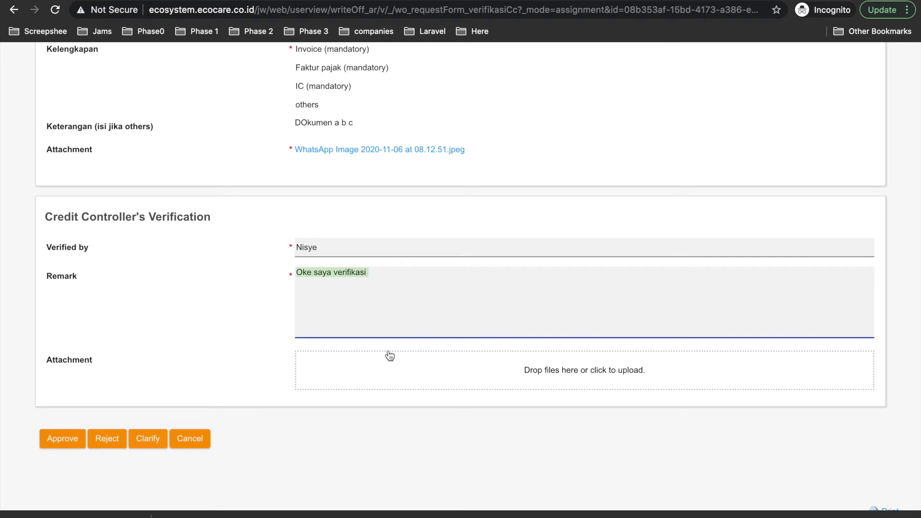
type("Moho")
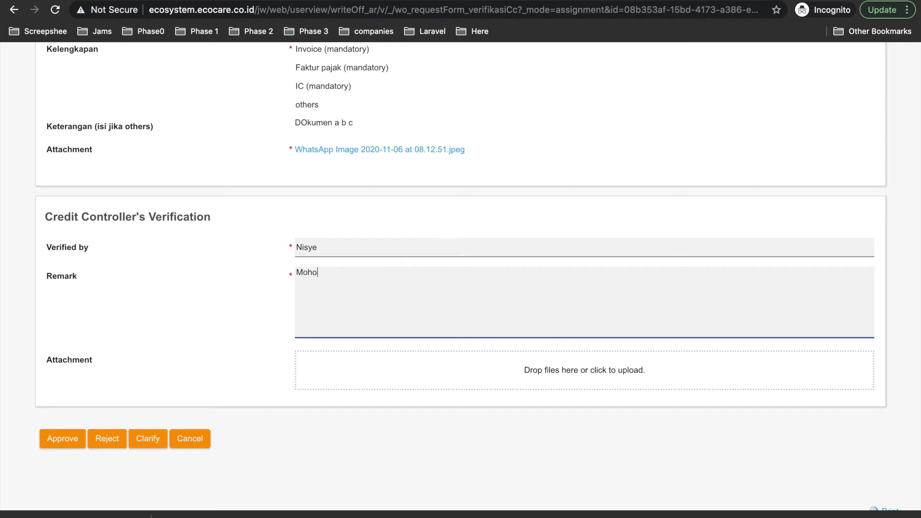
type("n direvisi")
type(" utk n")
key("BackSpace")
type("utk nominal sebanyak ")
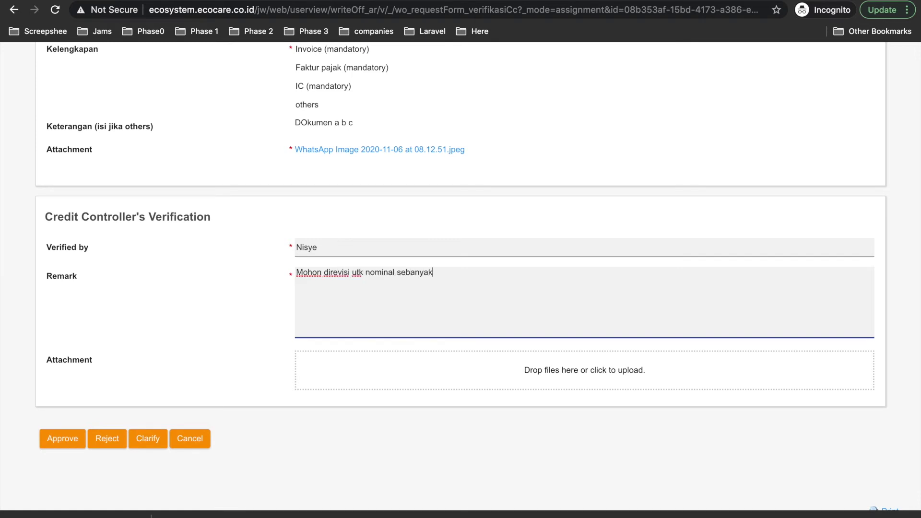
type("1000000, saya clarify ya...")
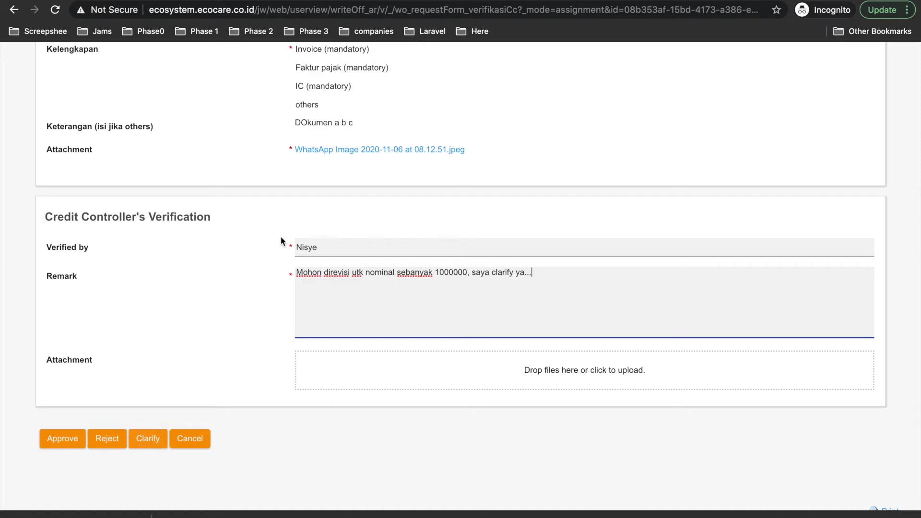
scroll(478, 211, "up", 5)
scroll(372, 263, "up", 5)
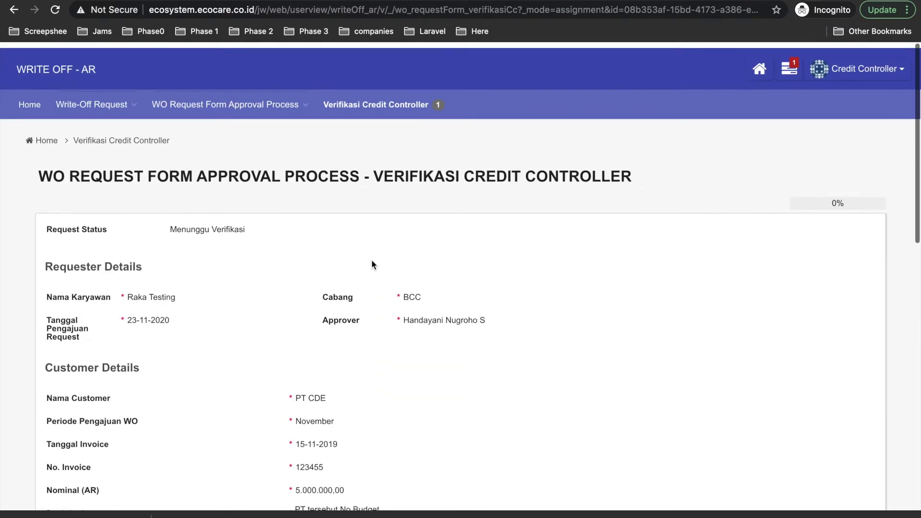
scroll(401, 254, "down", 10)
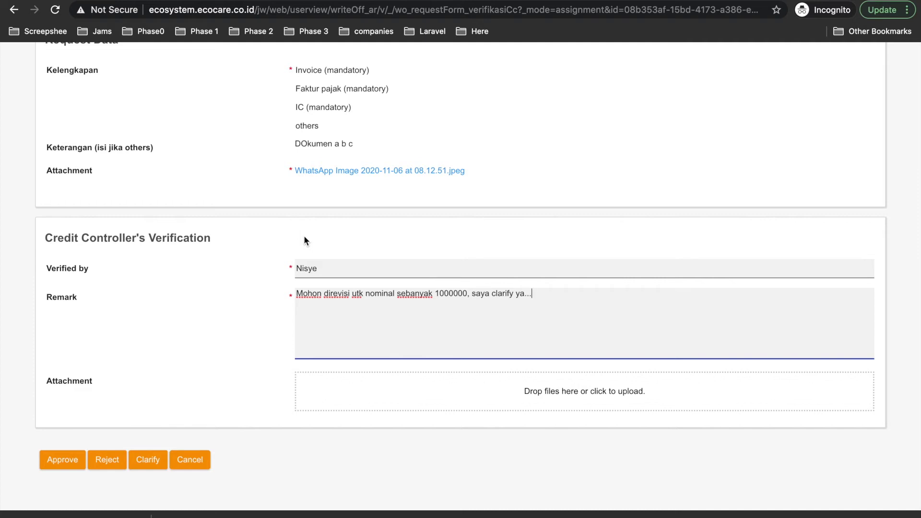
scroll(304, 237, "up", 1)
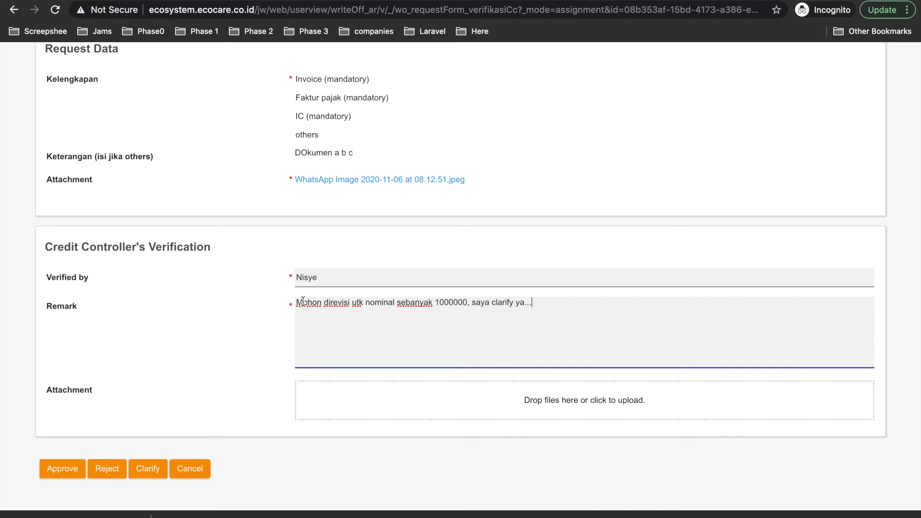
left_click_drag(296, 302, 533, 304)
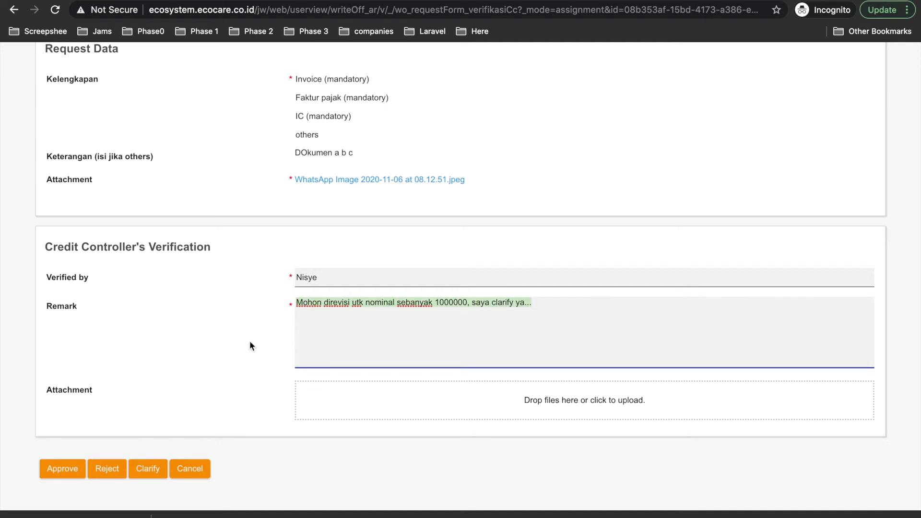
scroll(249, 341, "down", 1)
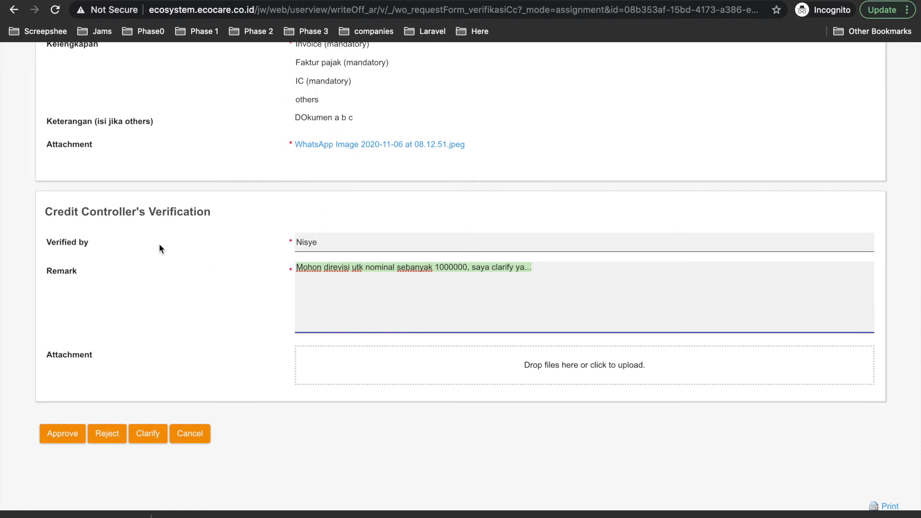
- Overwrite the remark with a short approval note and approve the write-off request
left_click_drag(541, 267, 299, 271)
type("oke a")
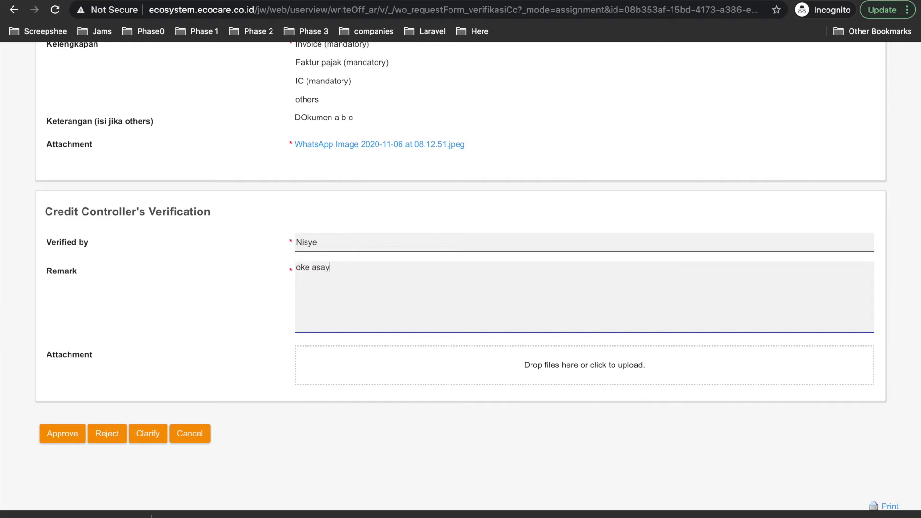
type("say approve")
left_click(63, 432)
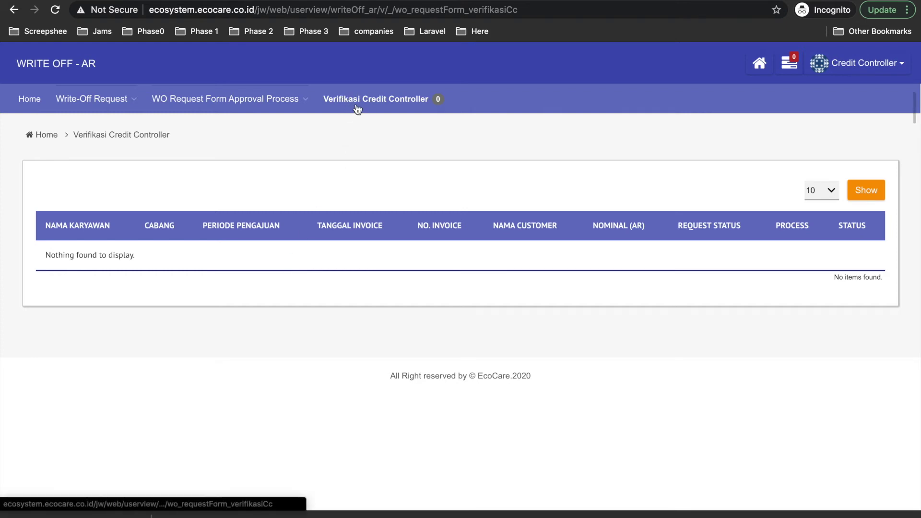
left_click(116, 99)
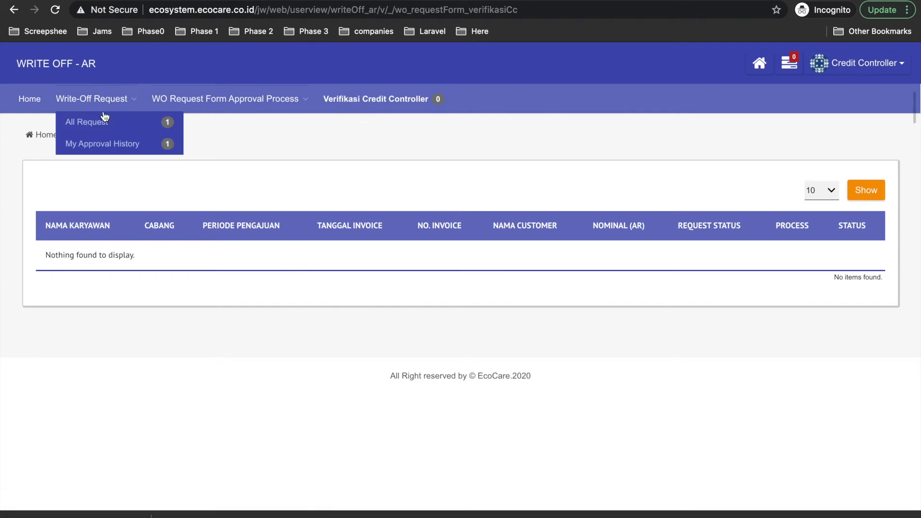
left_click(97, 124)
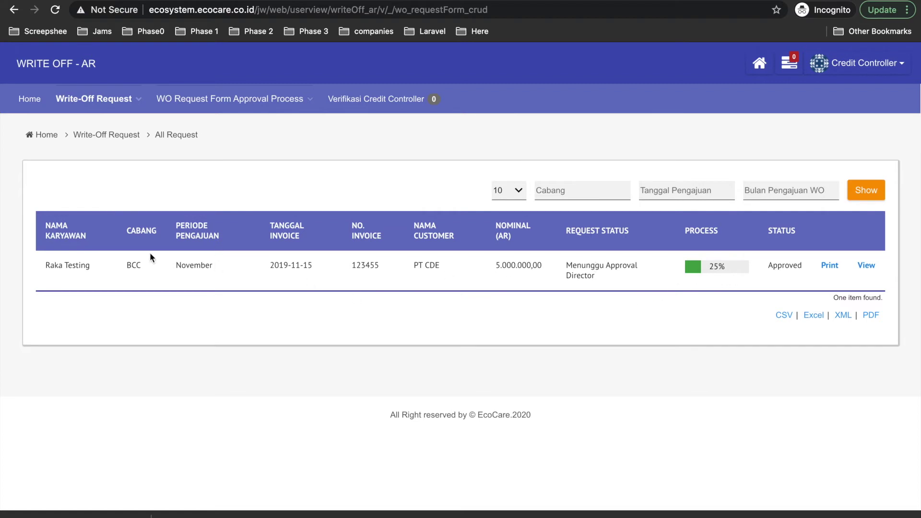
left_click(713, 267)
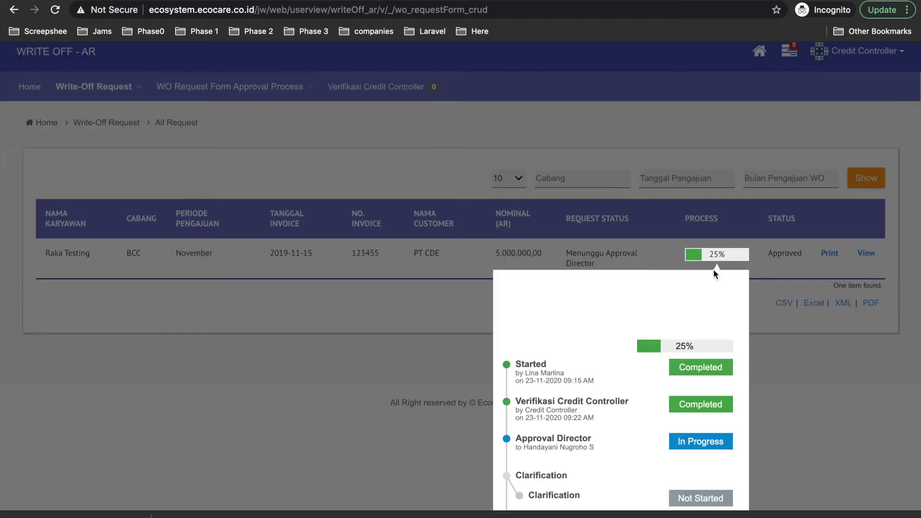
scroll(564, 327, "down", 1)
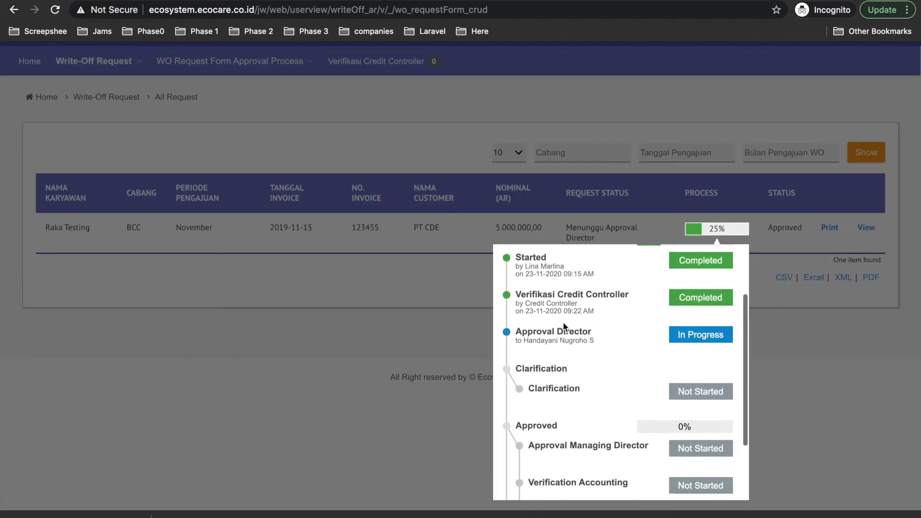
scroll(564, 327, "up", 1)
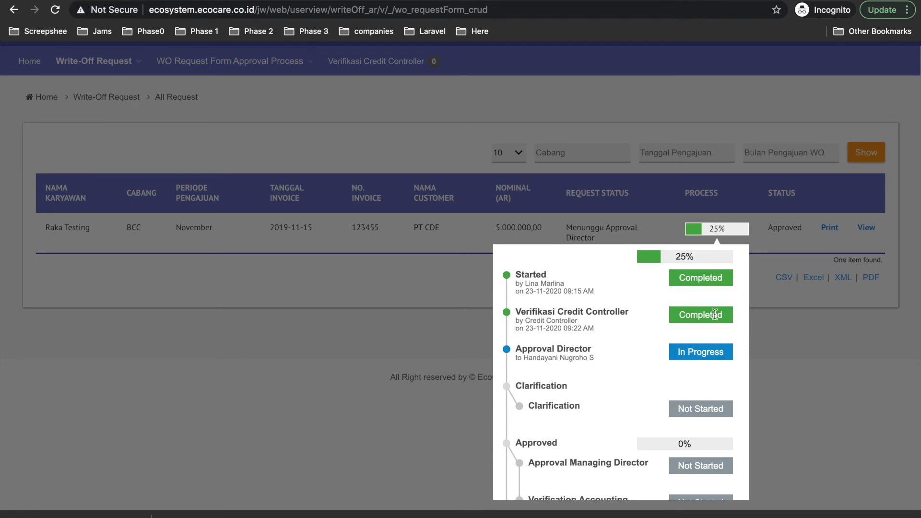
scroll(570, 326, "down", 1)
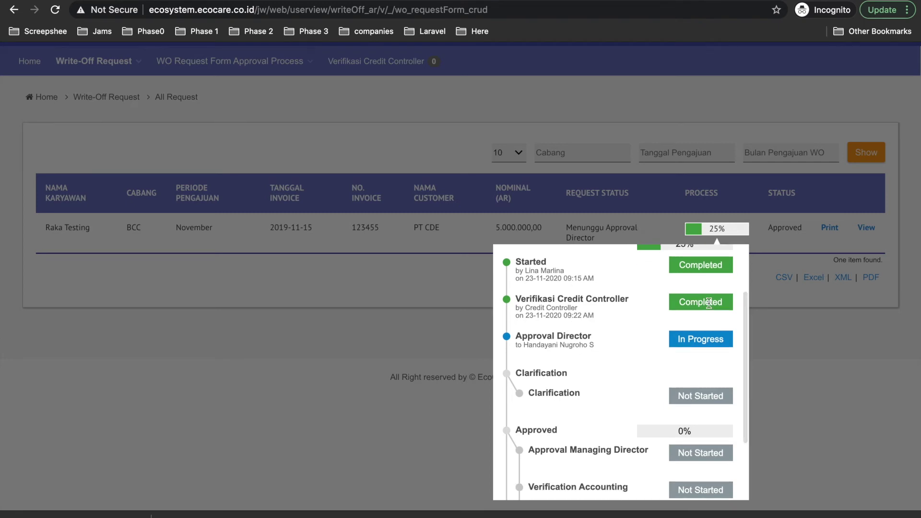
scroll(566, 294, "down", 1)
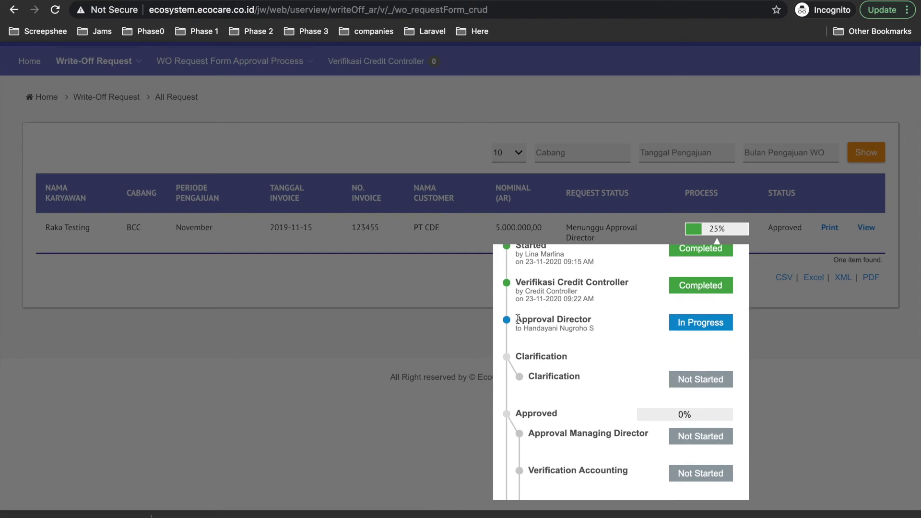
left_click_drag(517, 319, 602, 331)
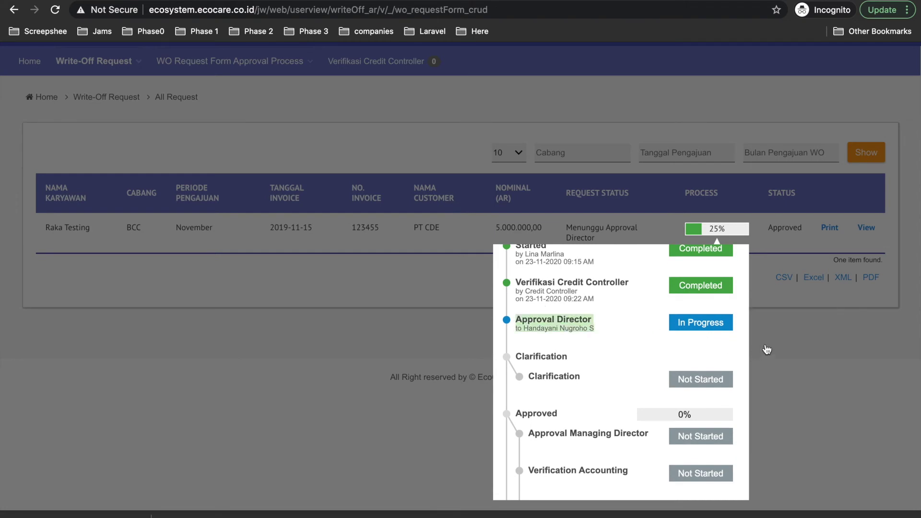
left_click(791, 343)
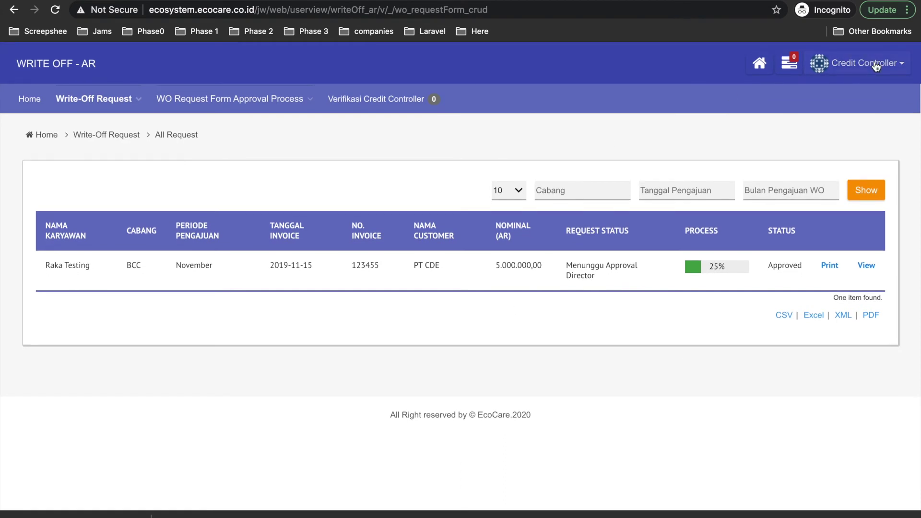
left_click(817, 63)
left_click(703, 120)
left_click(718, 272)
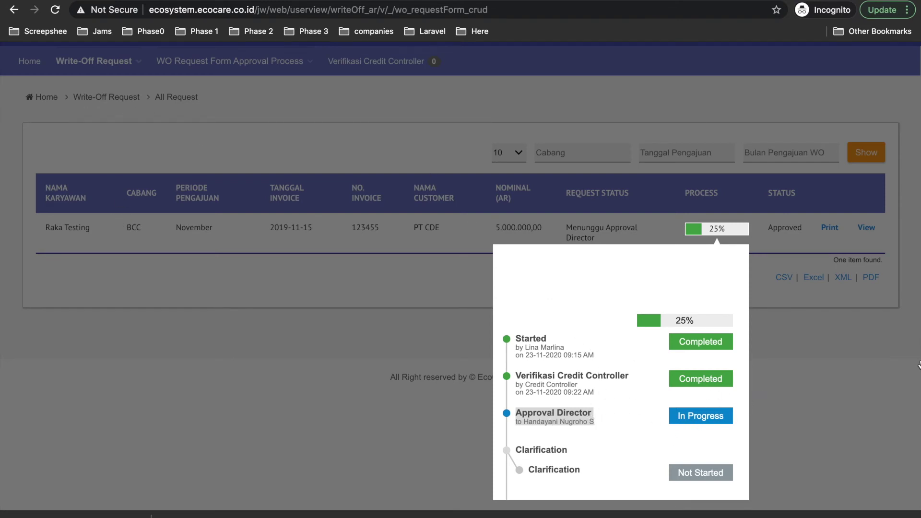
left_click(882, 367)
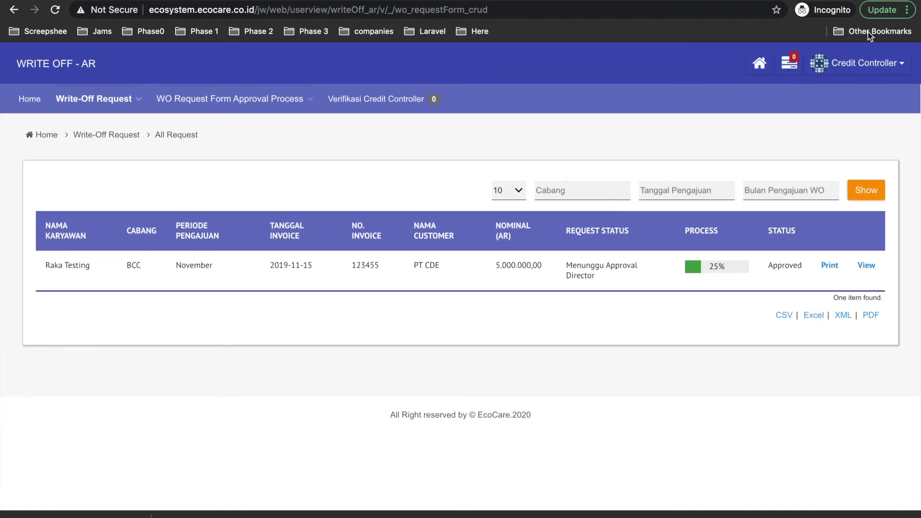
left_click(861, 66)
- Log out and sign in as the director via the saved login, opening Approval - Director
left_click(846, 106)
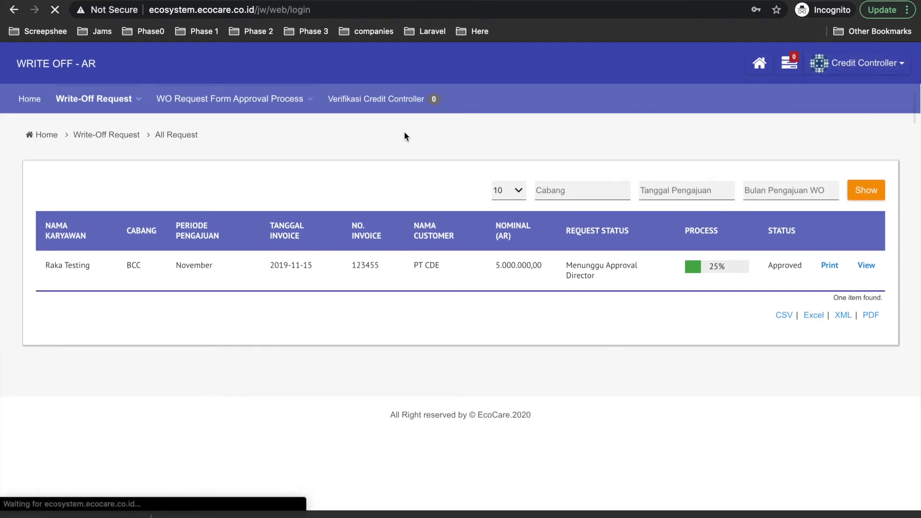
left_click(421, 159)
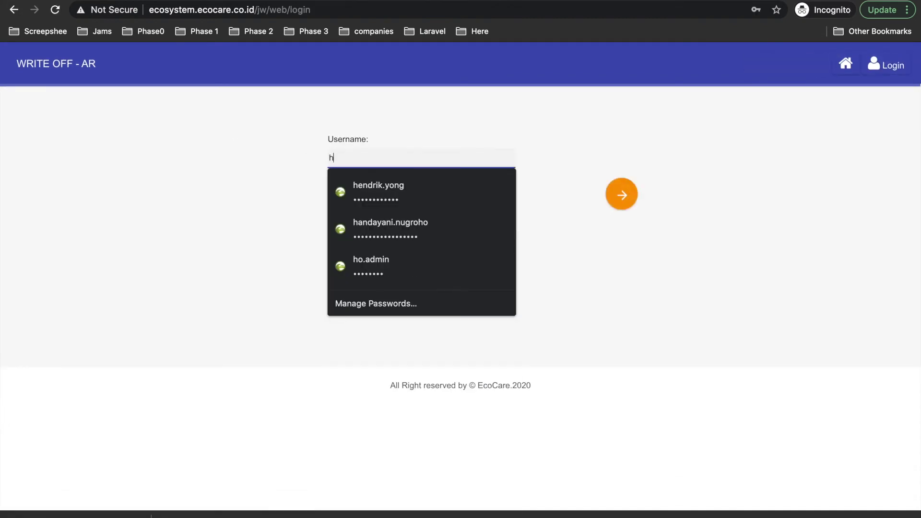
left_click(422, 199)
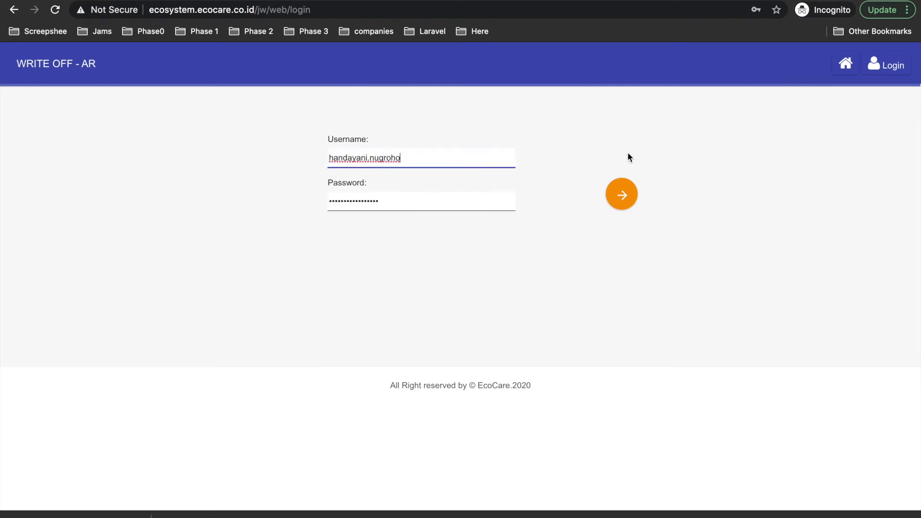
left_click(629, 202)
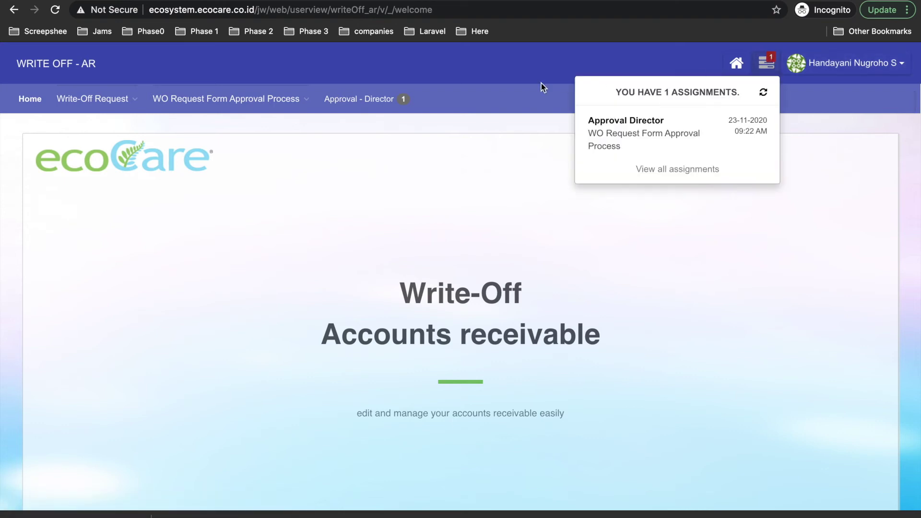
left_click(372, 100)
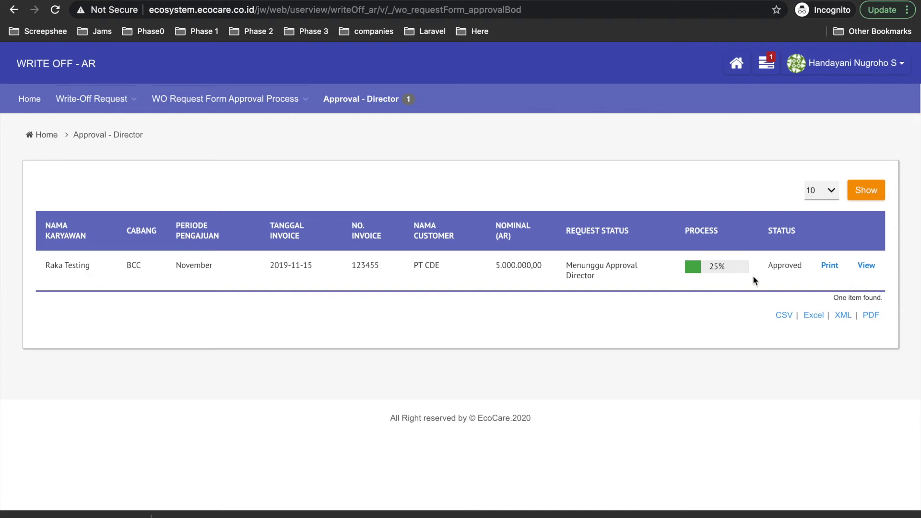
- Open the PT CDE request's Director approval form and review the Credit Controller's verification
left_click(865, 266)
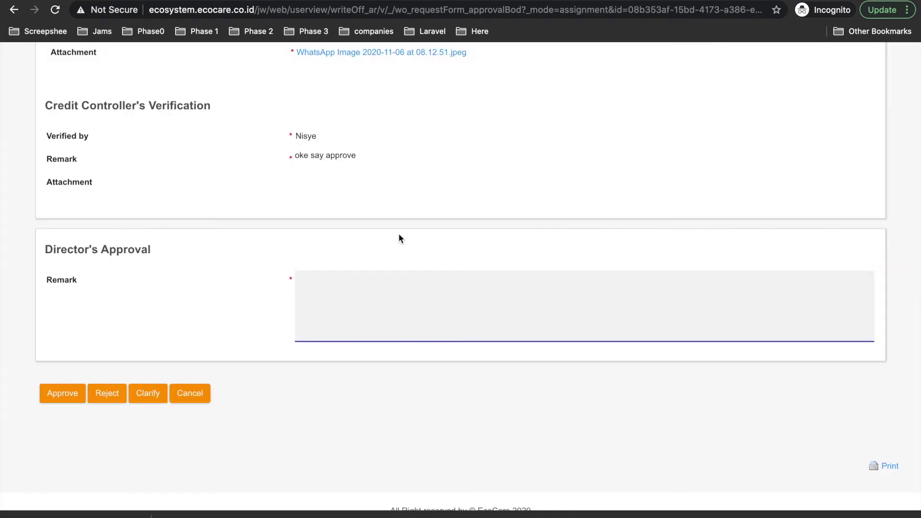
scroll(398, 238, "up", 10)
scroll(231, 273, "up", 4)
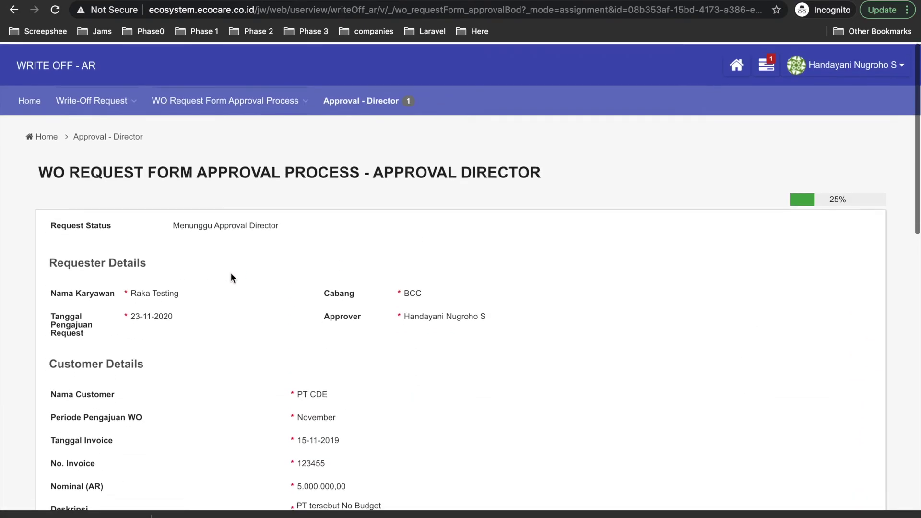
scroll(231, 273, "down", 14)
scroll(231, 272, "up", 3)
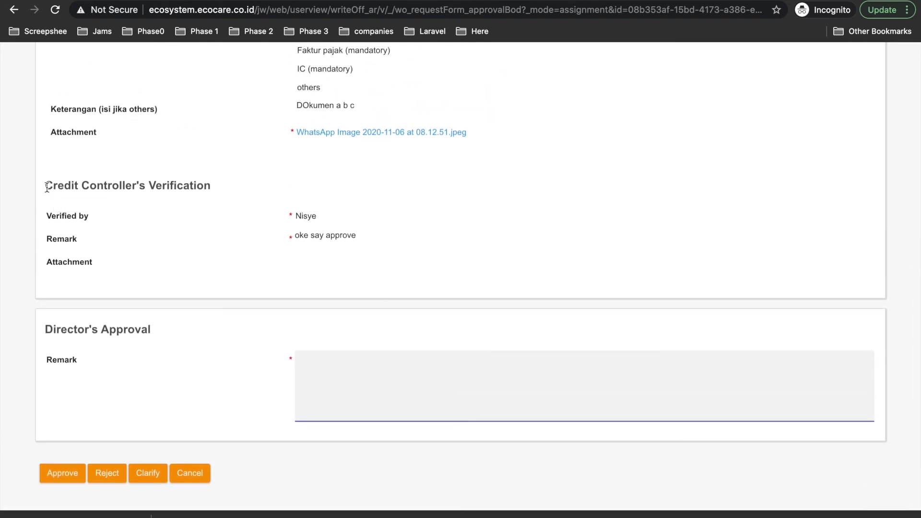
left_click_drag(45, 186, 95, 194)
left_click_drag(193, 200, 246, 220)
left_click_drag(311, 233, 371, 258)
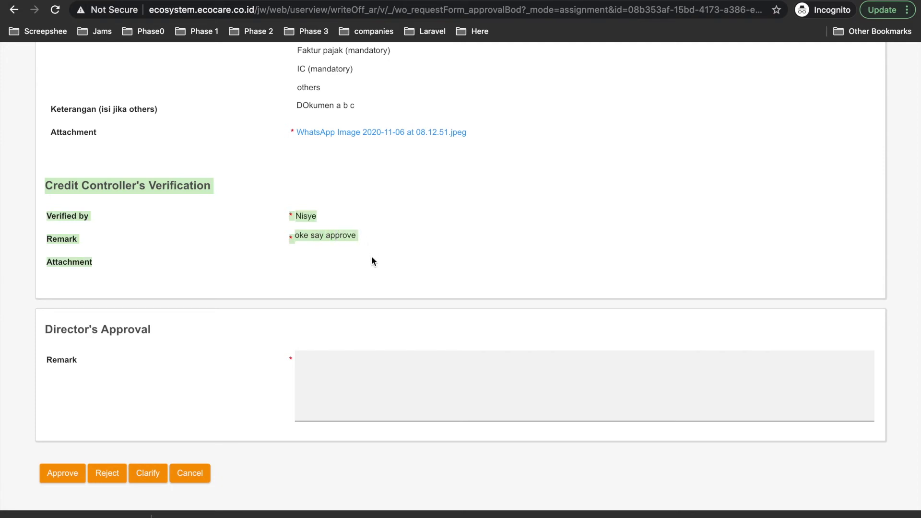
scroll(203, 212, "up", 3)
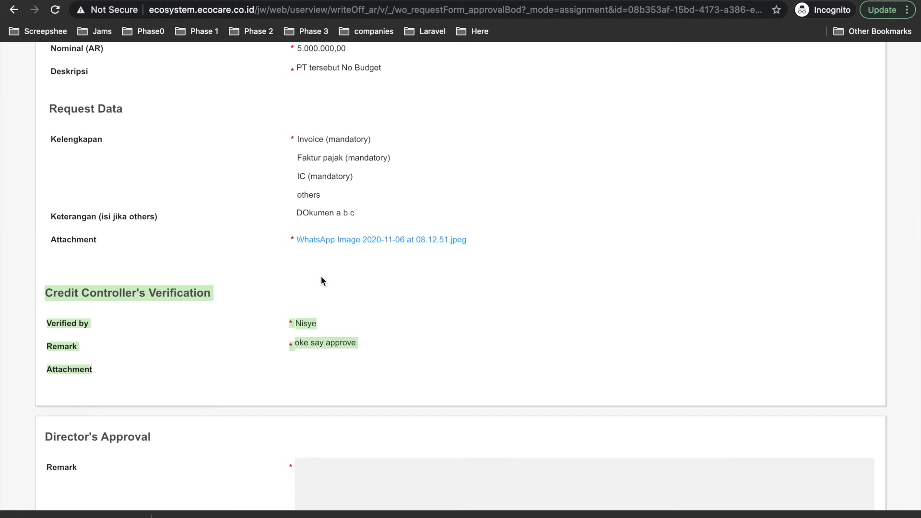
scroll(322, 281, "down", 3)
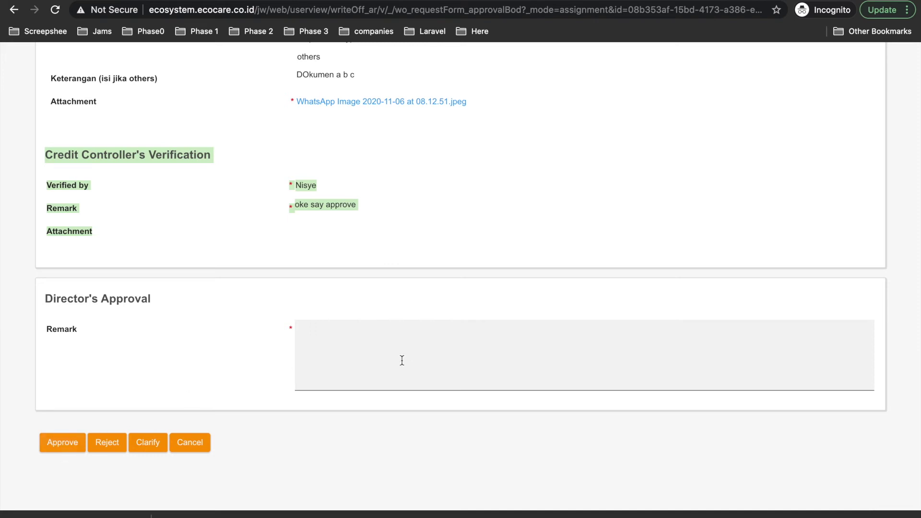
- Approve the write-off request as director with the remark 'Oke dipersilhakan'
left_click(353, 334)
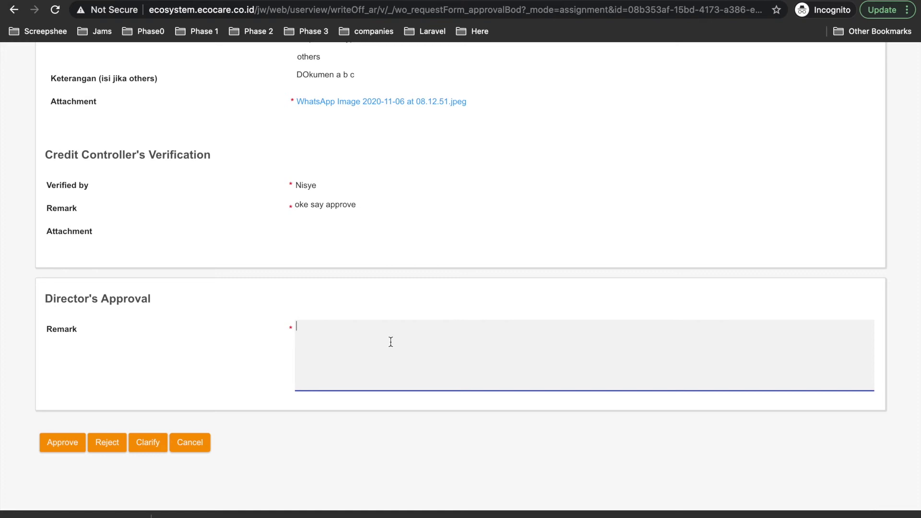
type("Oke dipersilhaka")
left_click(67, 443)
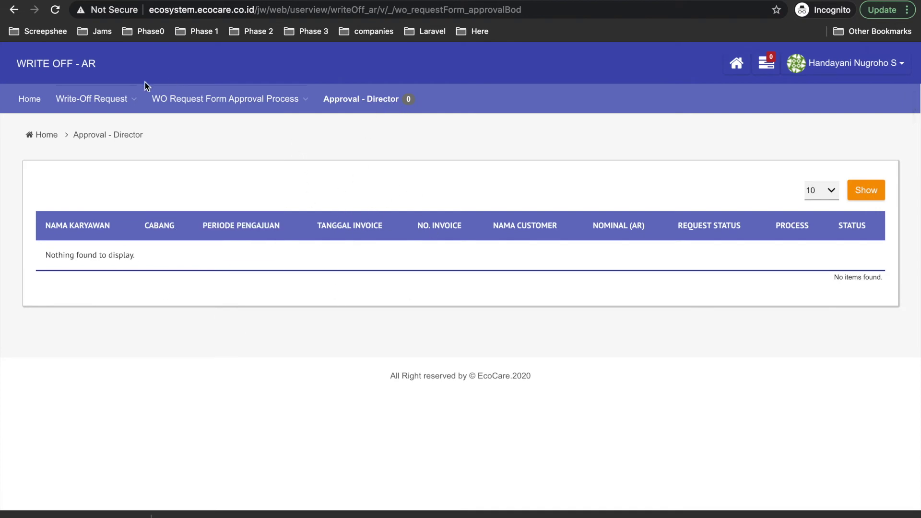
left_click(101, 101)
- Check the 66% request's process timeline in All Request, then open its printable Write Off report
left_click(88, 124)
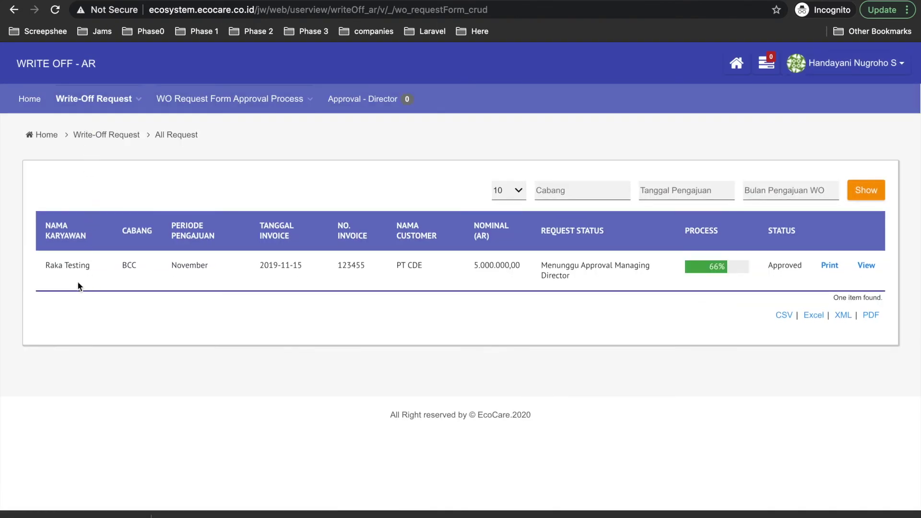
left_click(716, 276)
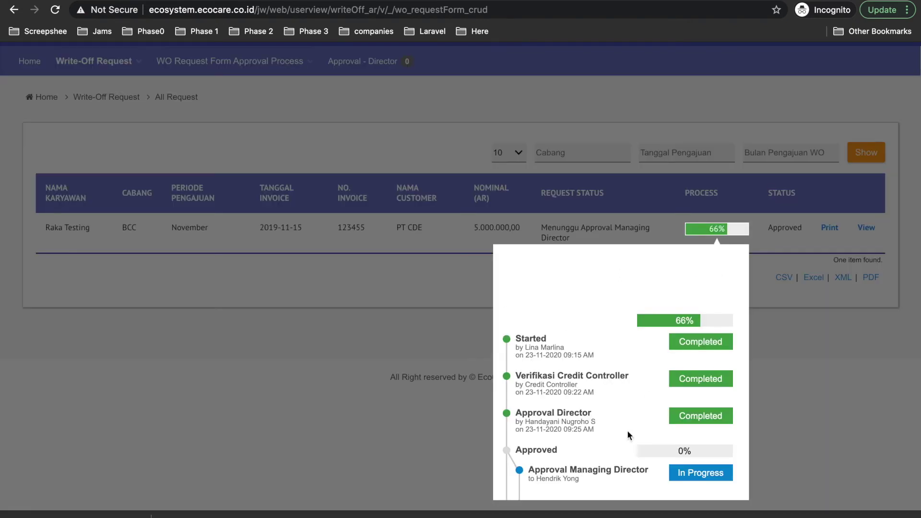
scroll(611, 461, "down", 3)
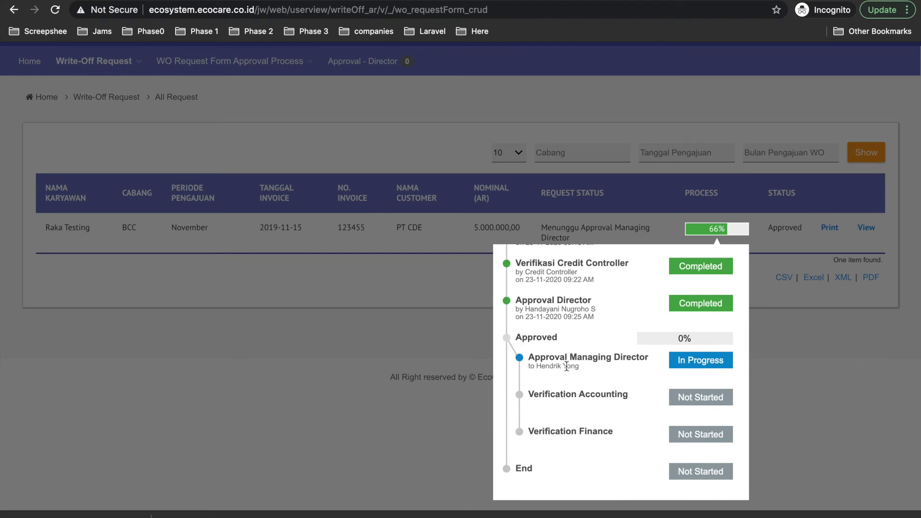
left_click(841, 366)
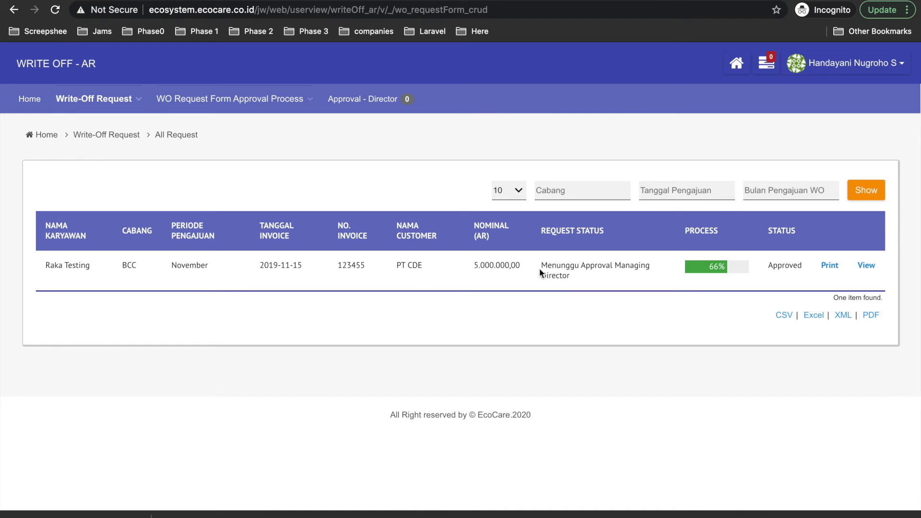
left_click(831, 267)
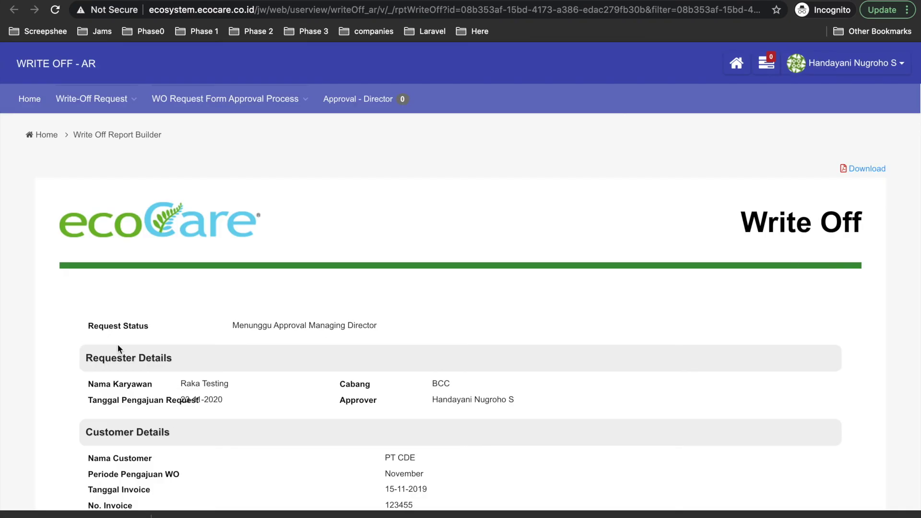
scroll(117, 343, "down", 2)
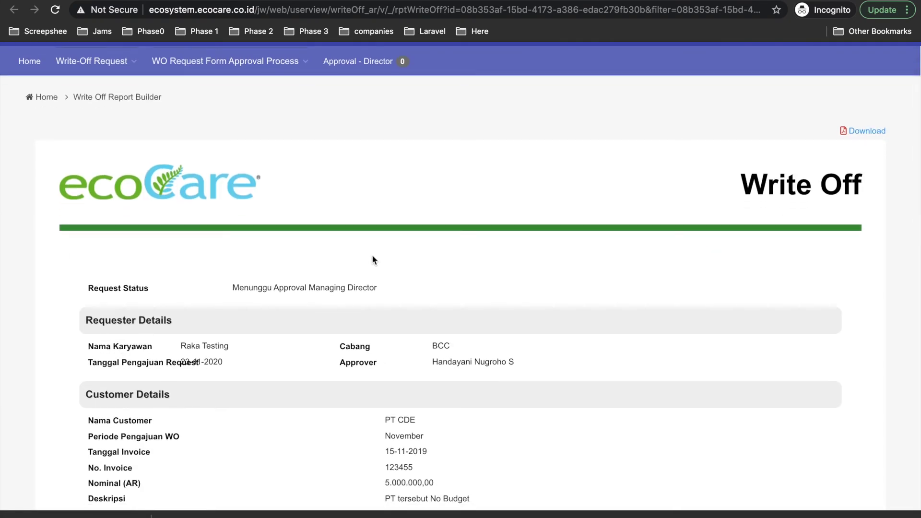
scroll(373, 260, "down", 5)
scroll(373, 260, "up", 7)
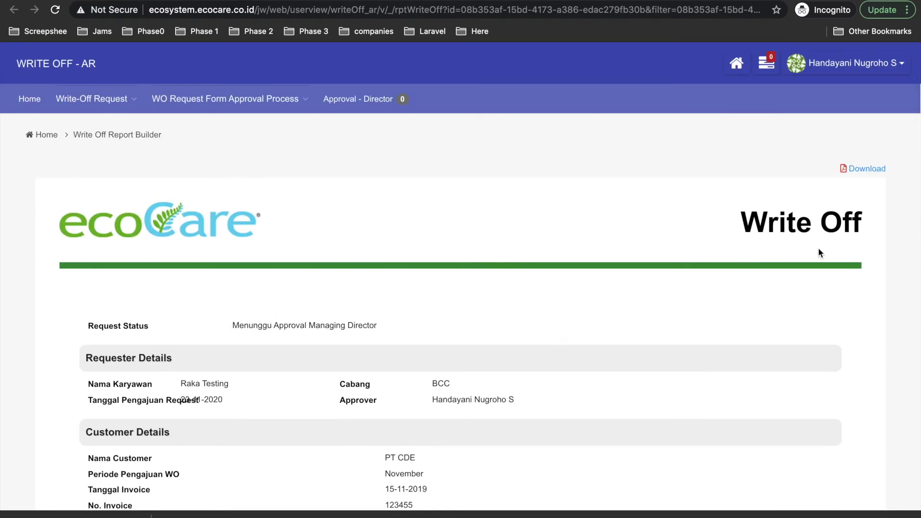
scroll(290, 306, "down", 4)
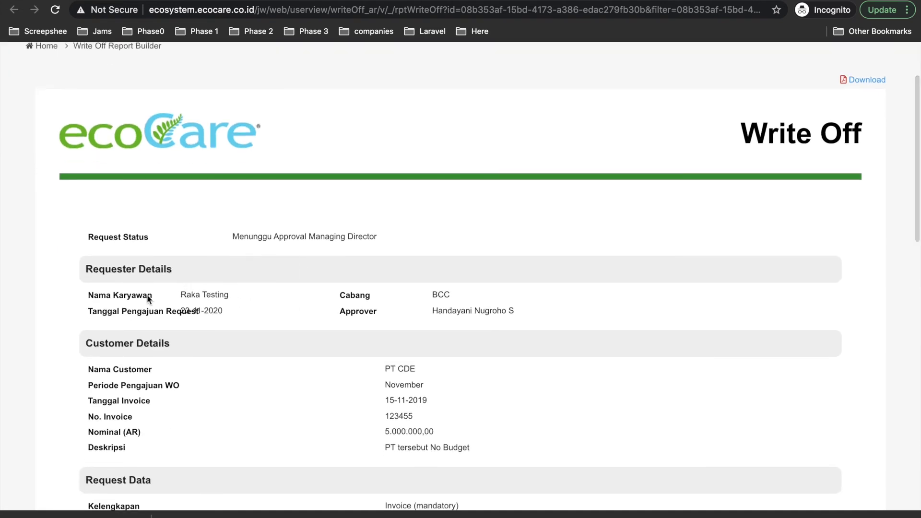
left_click_drag(178, 295, 234, 297)
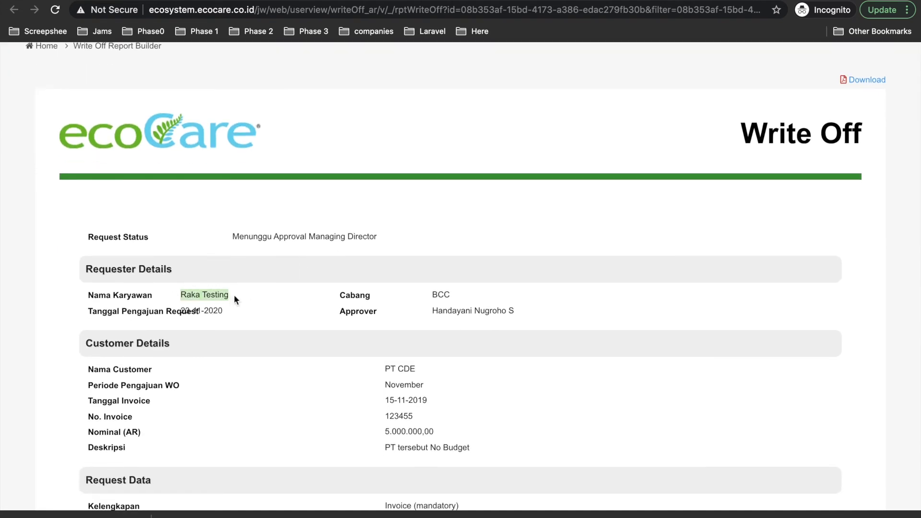
scroll(234, 297, "down", 8)
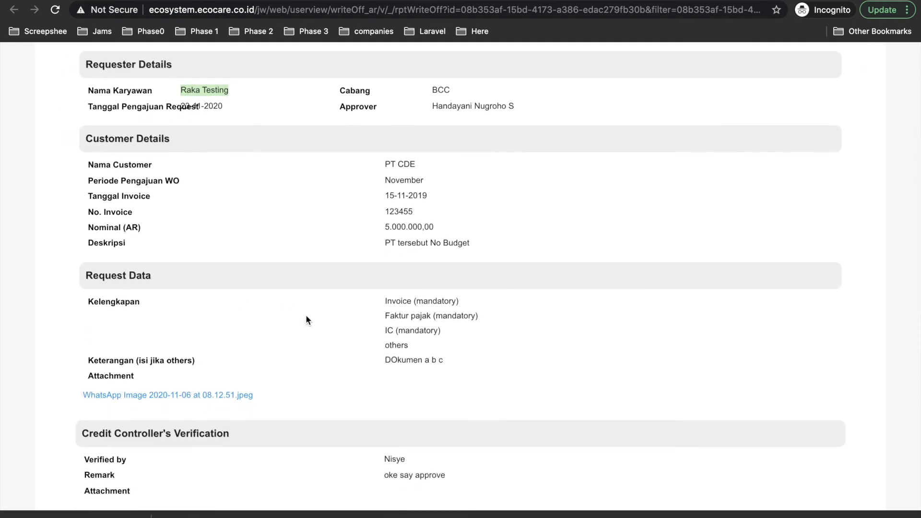
scroll(306, 316, "down", 3)
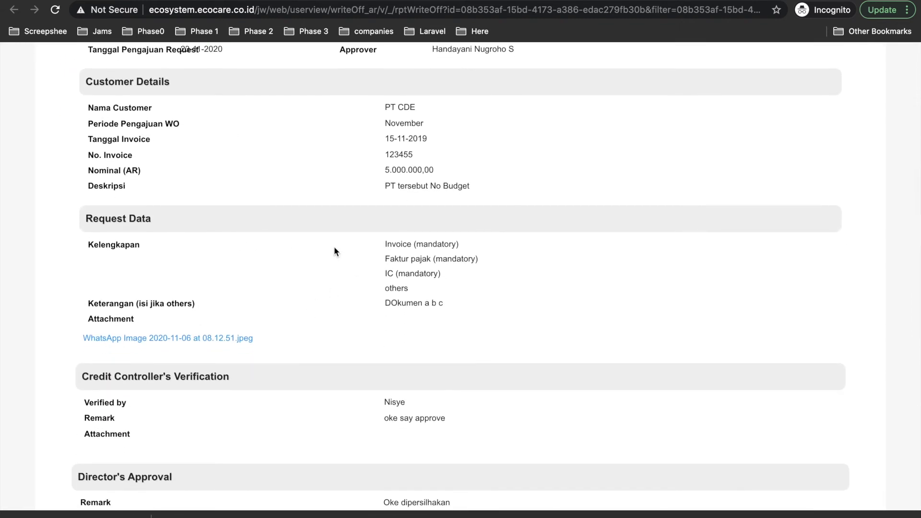
scroll(334, 246, "down", 2)
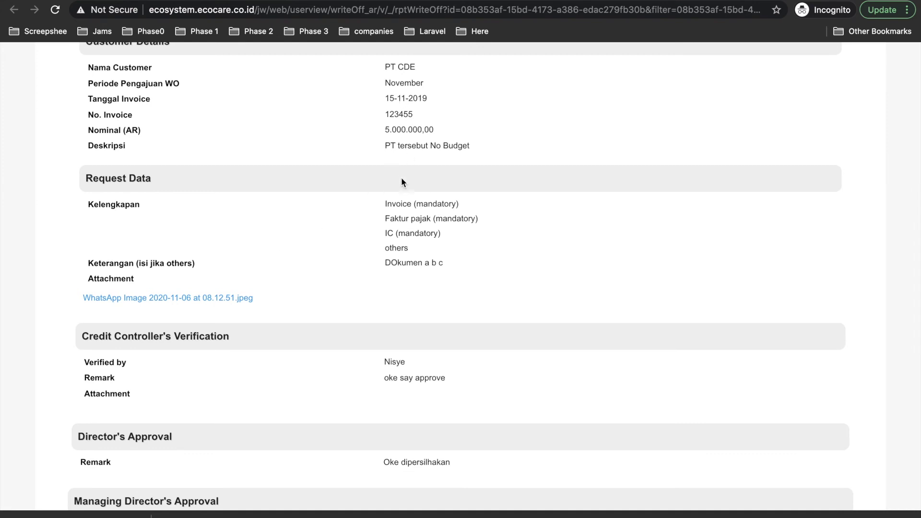
scroll(401, 276, "down", 2)
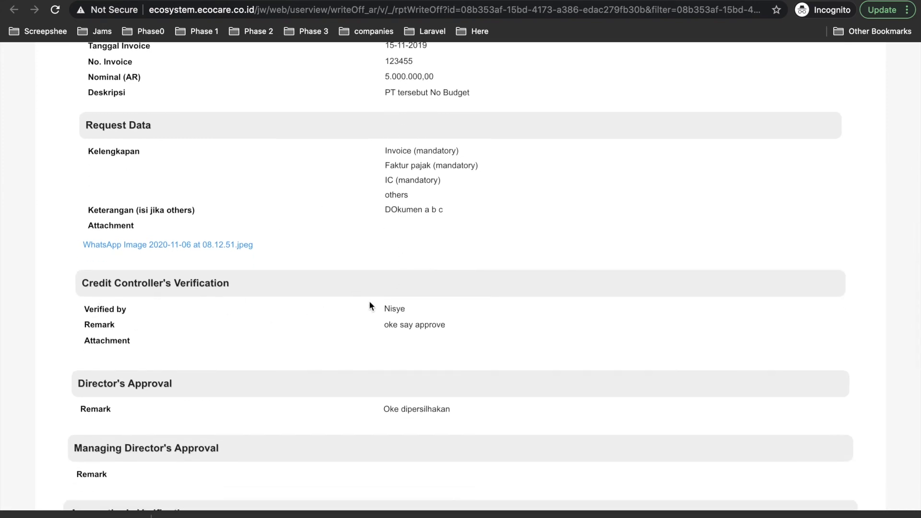
scroll(421, 327, "down", 1)
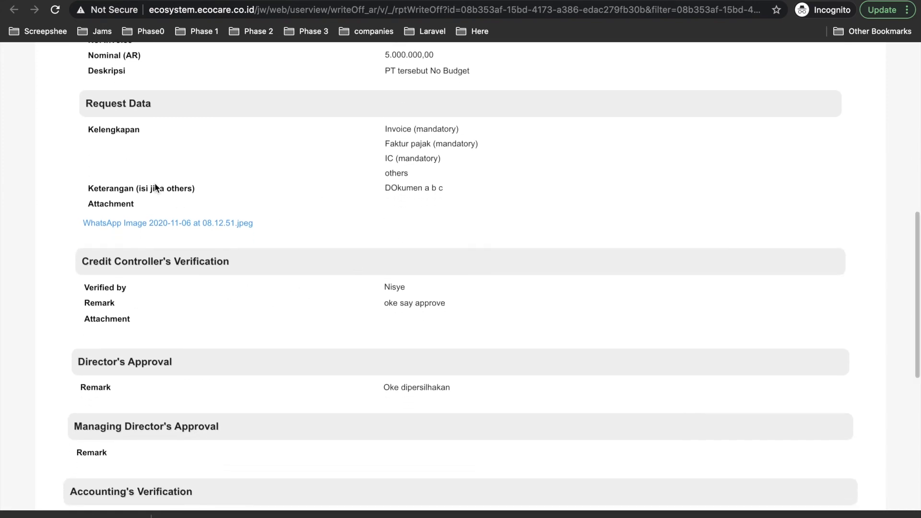
scroll(128, 294, "down", 2)
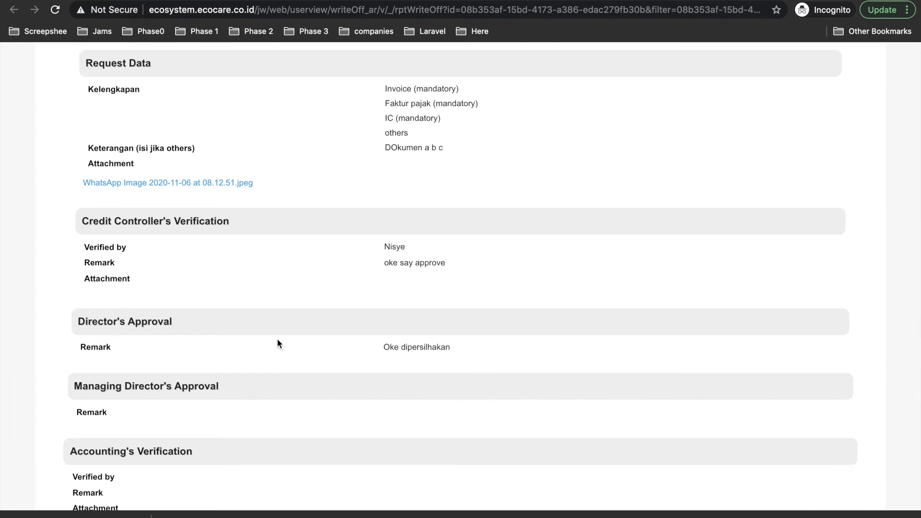
scroll(136, 289, "down", 3)
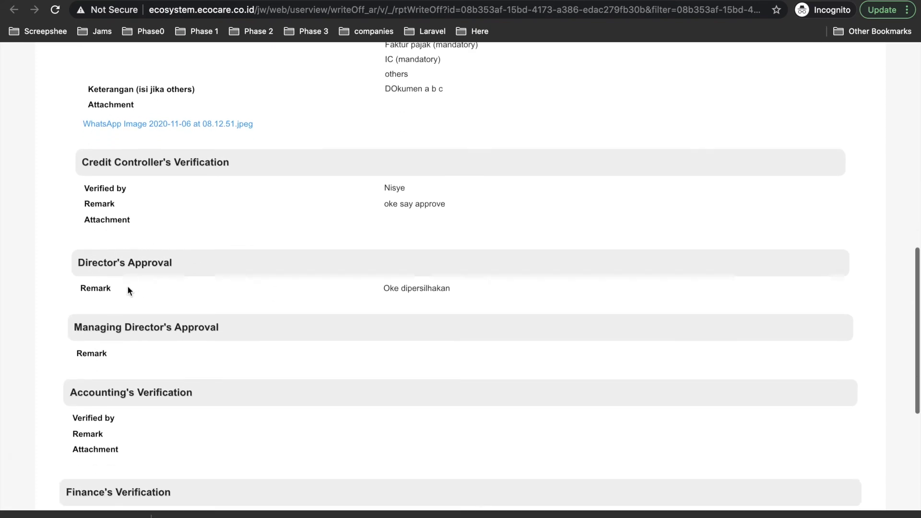
scroll(122, 330, "down", 4)
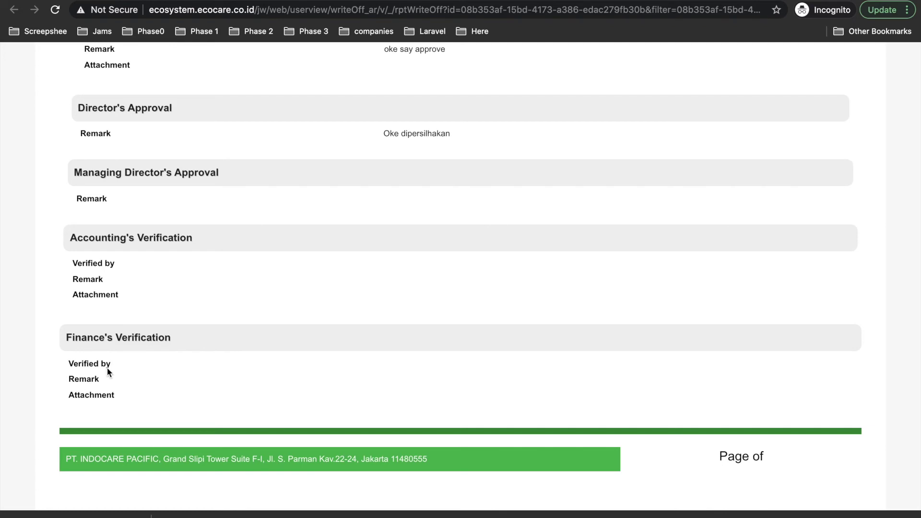
scroll(110, 219, "up", 13)
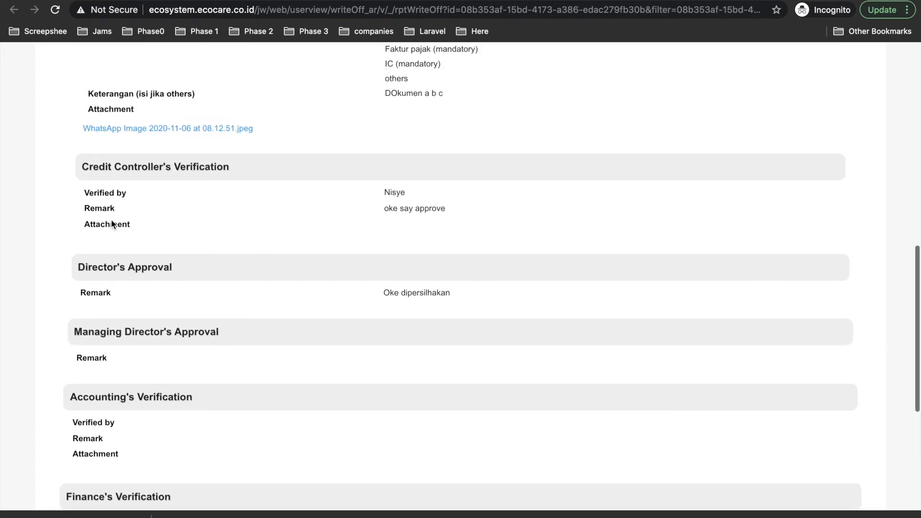
scroll(110, 219, "up", 11)
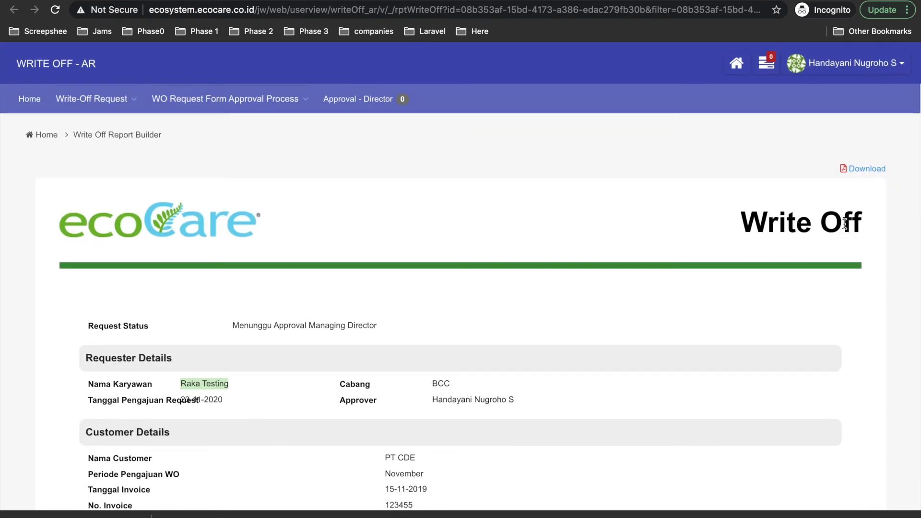
scroll(375, 337, "down", 20)
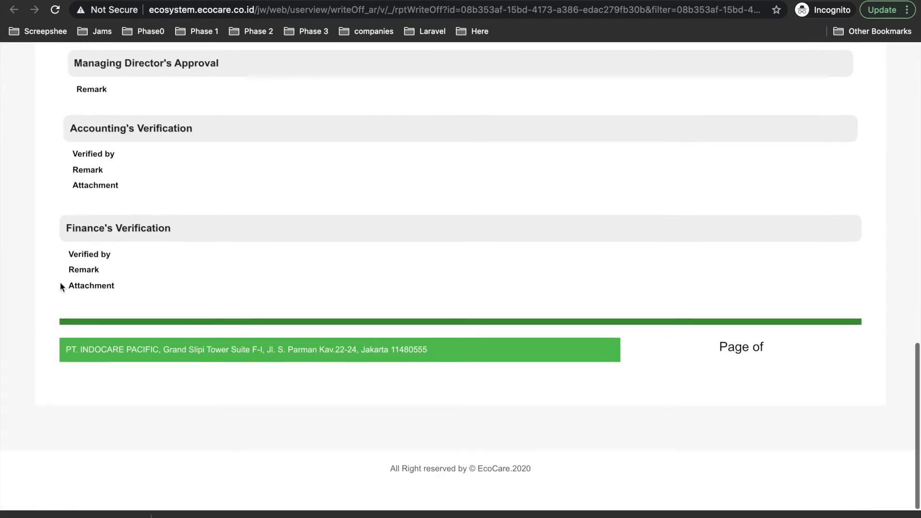
left_click_drag(84, 227, 176, 232)
scroll(406, 173, "up", 1)
scroll(406, 172, "up", 3)
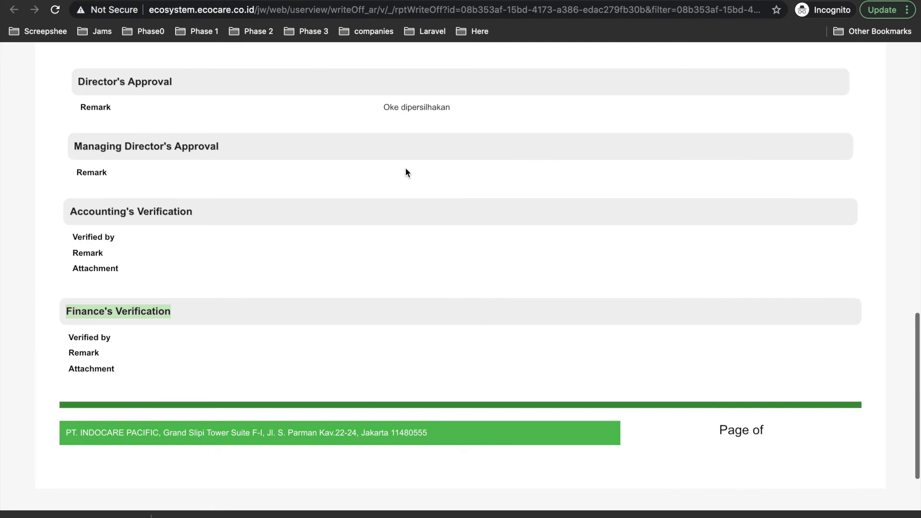
scroll(389, 374, "up", 3)
scroll(390, 372, "up", 15)
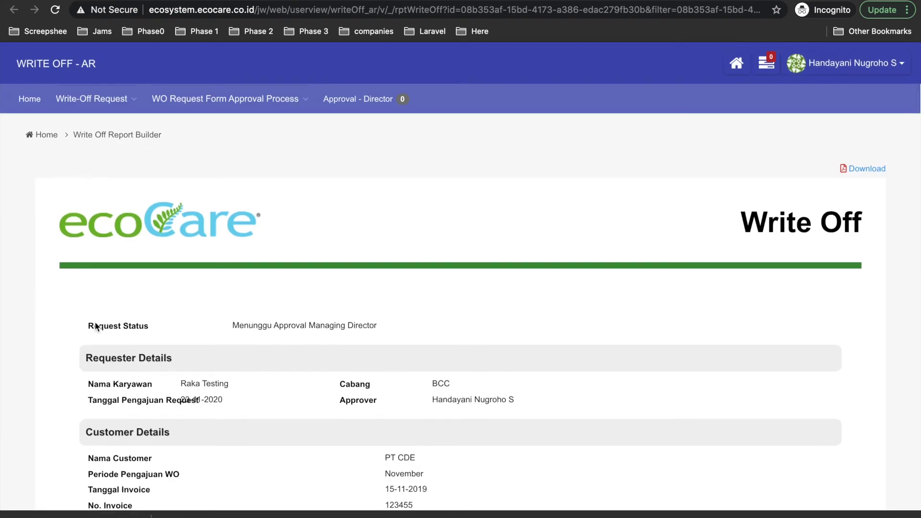
left_click_drag(87, 326, 380, 329)
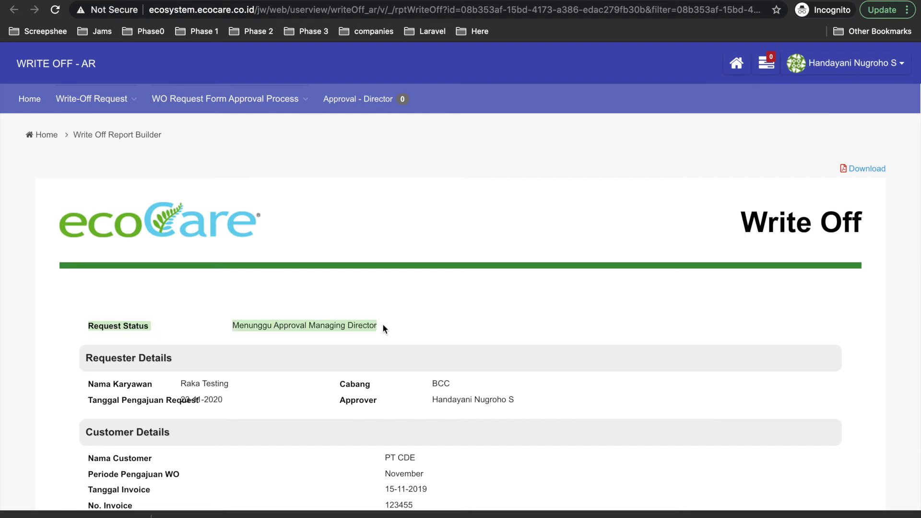
scroll(502, 366, "down", 15)
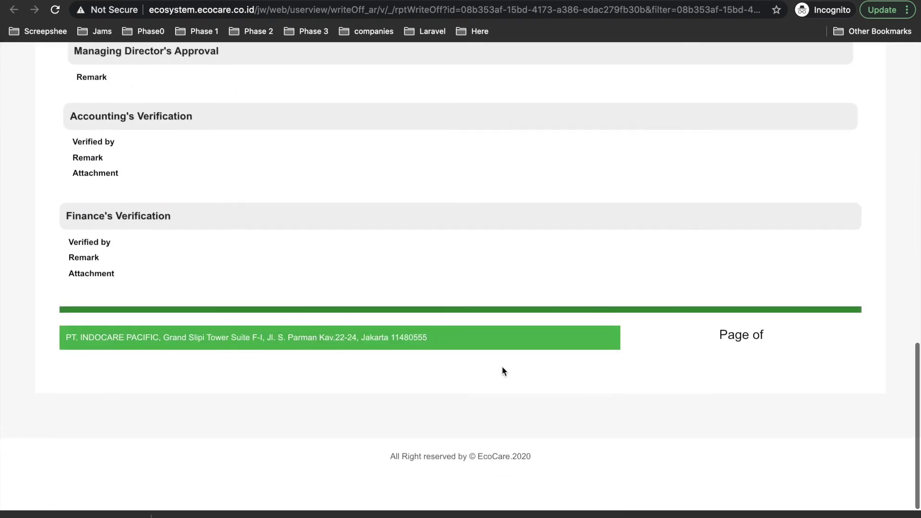
scroll(502, 366, "up", 4)
scroll(459, 357, "down", 2)
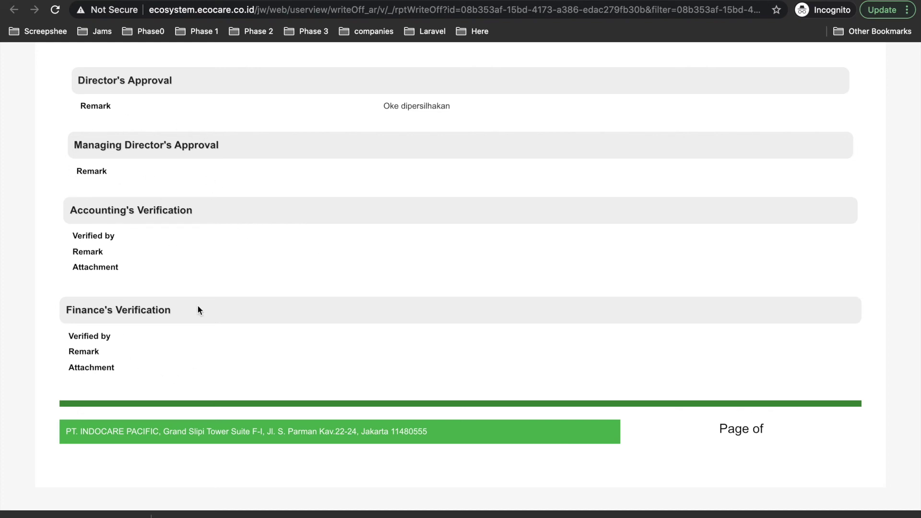
key("super+r")
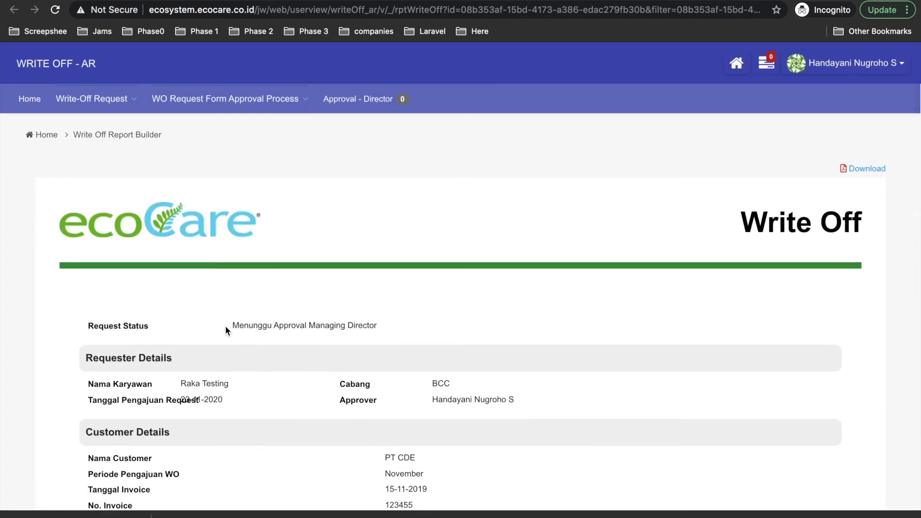
left_click_drag(233, 326, 309, 326)
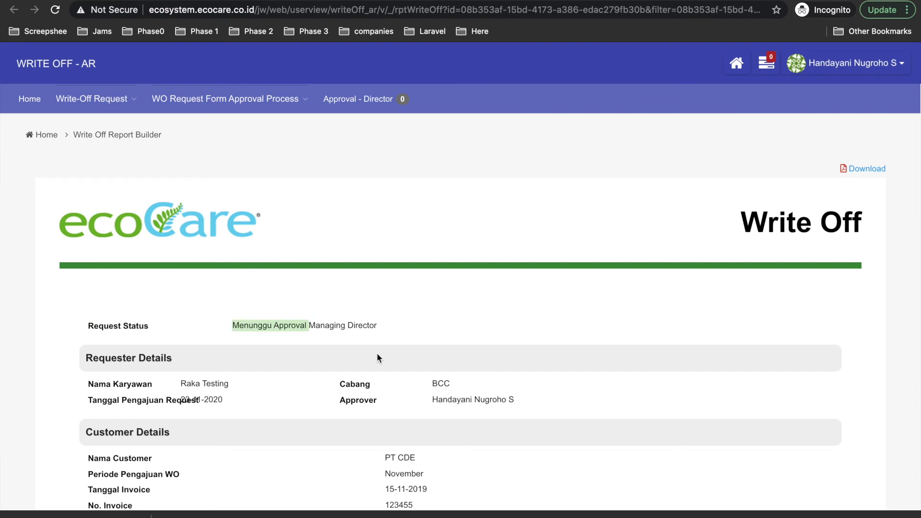
left_click(355, 335)
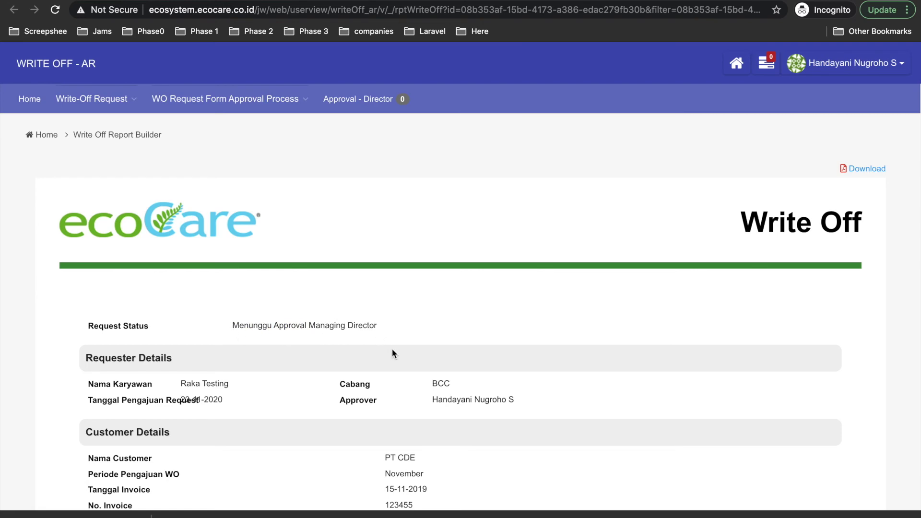
scroll(390, 349, "down", 5)
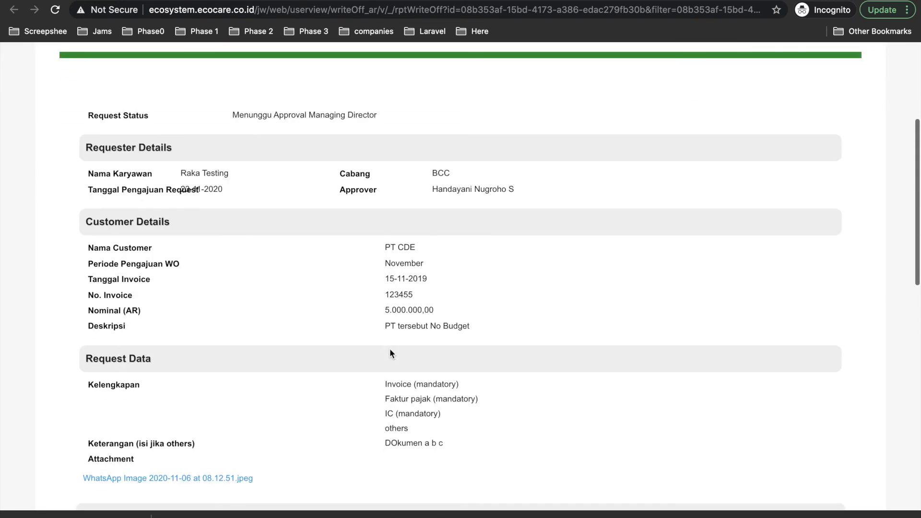
- Review the Write Off report's status 'Menunggu Approval Managing Director', then return to All Request
scroll(390, 353, "down", 6)
scroll(390, 349, "down", 2)
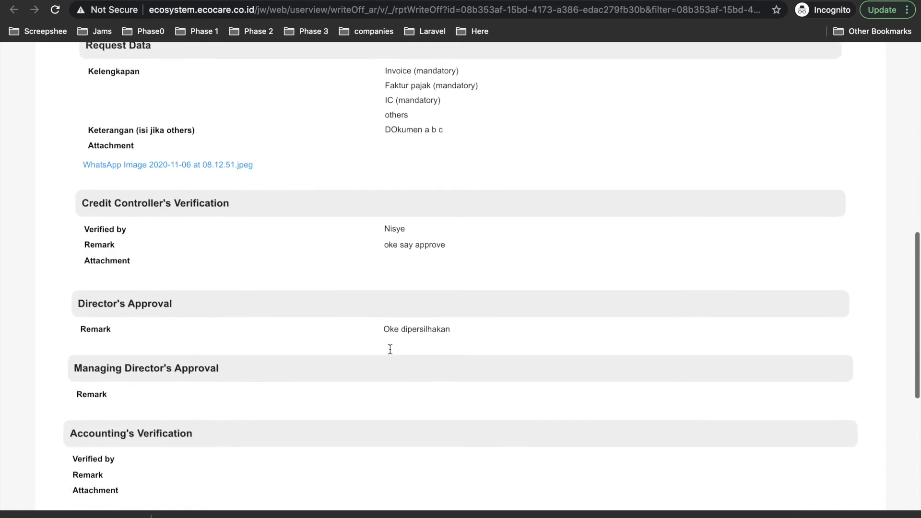
scroll(390, 349, "down", 4)
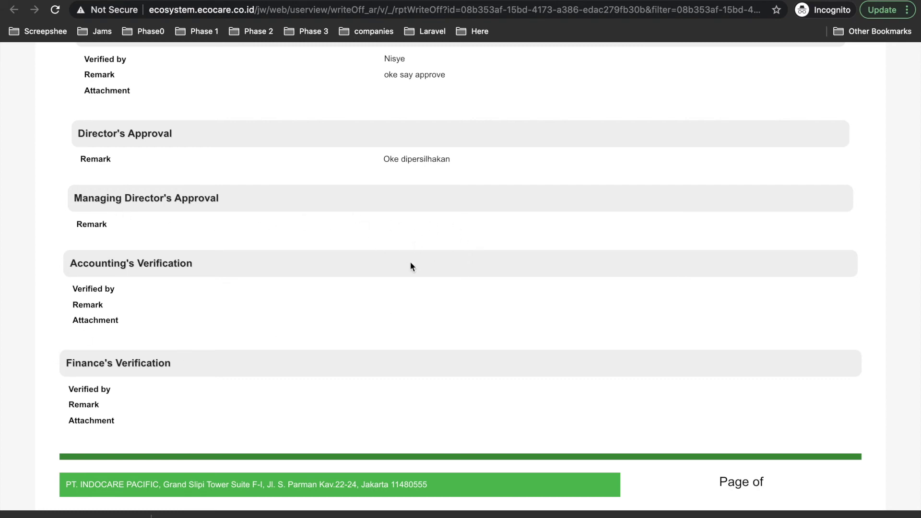
scroll(394, 324, "up", 15)
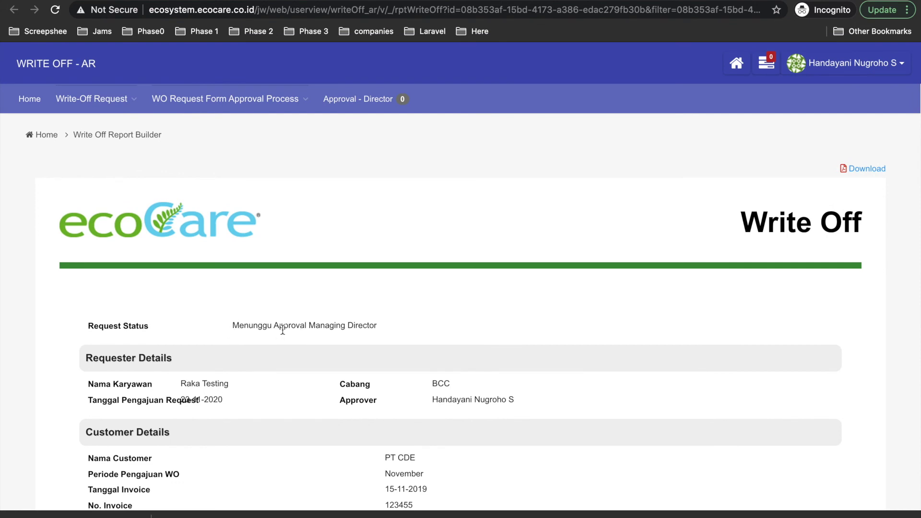
left_click_drag(235, 326, 383, 328)
left_click_drag(94, 326, 363, 327)
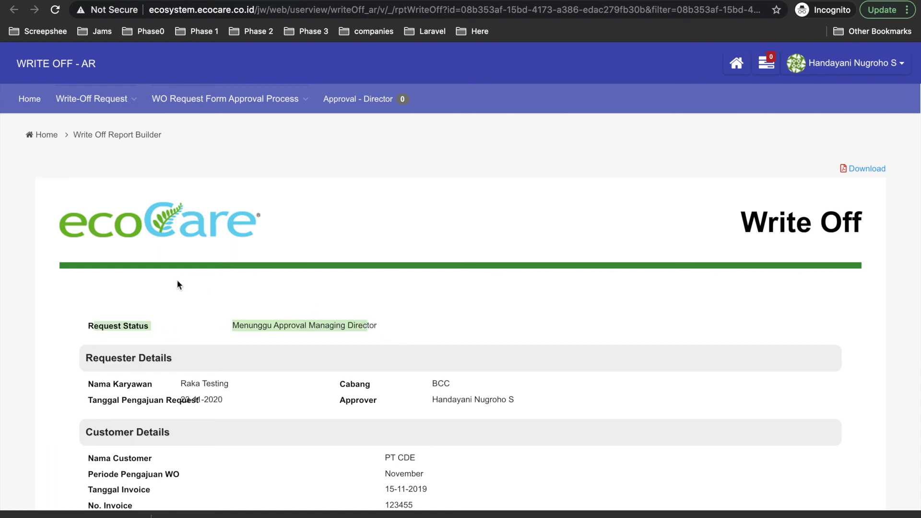
scroll(374, 372, "down", 5)
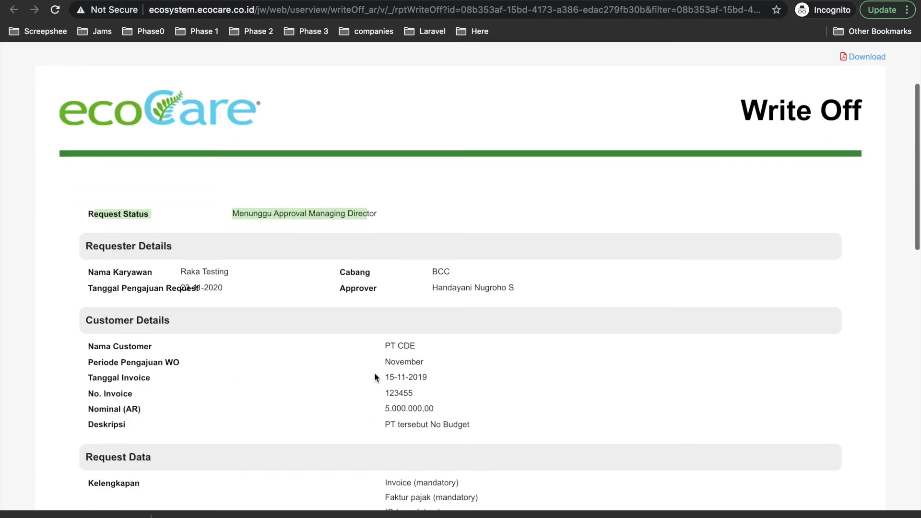
scroll(375, 374, "down", 3)
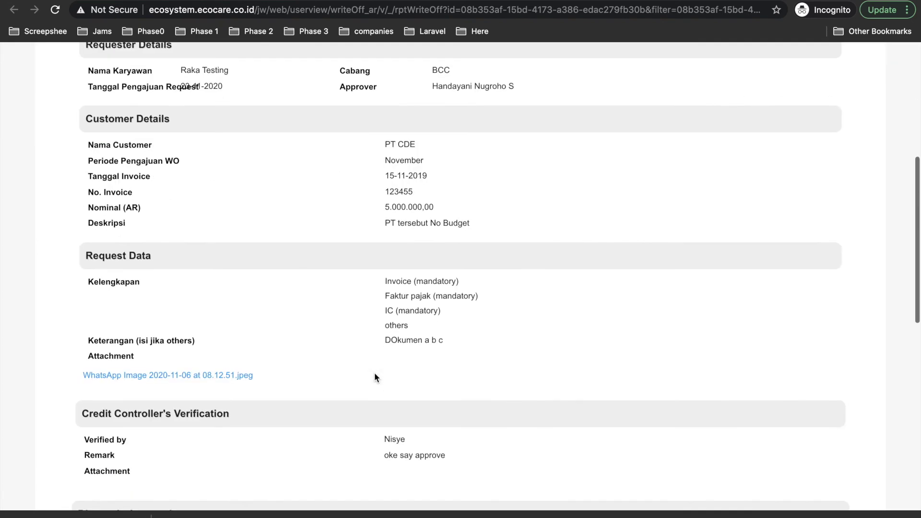
scroll(374, 374, "up", 5)
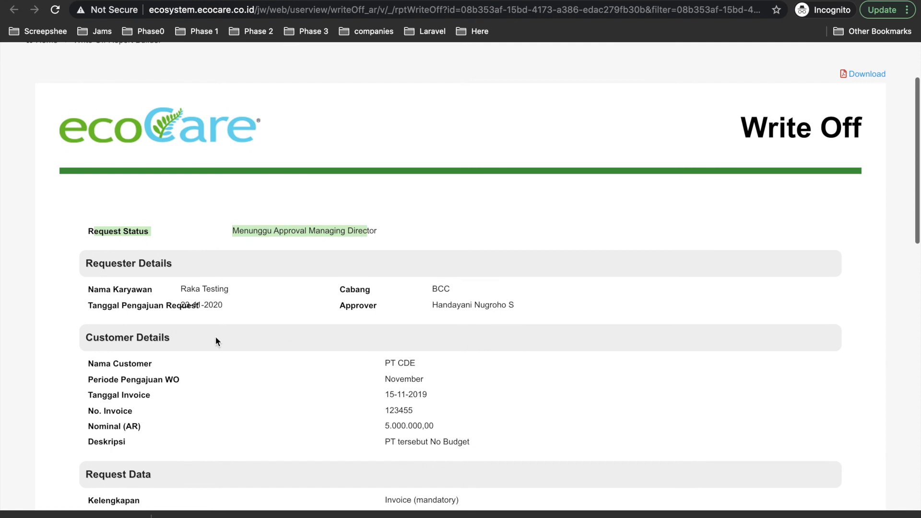
scroll(246, 315, "down", 3)
scroll(246, 314, "down", 5)
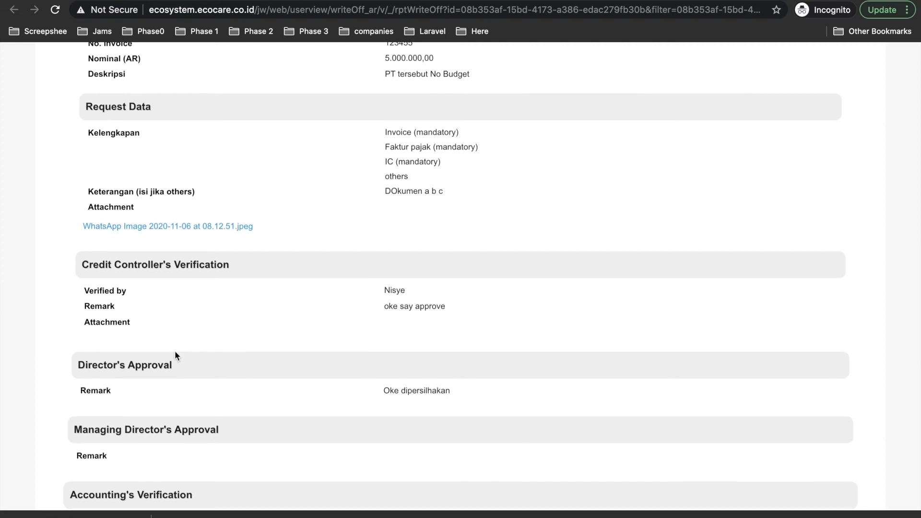
scroll(175, 355, "down", 2)
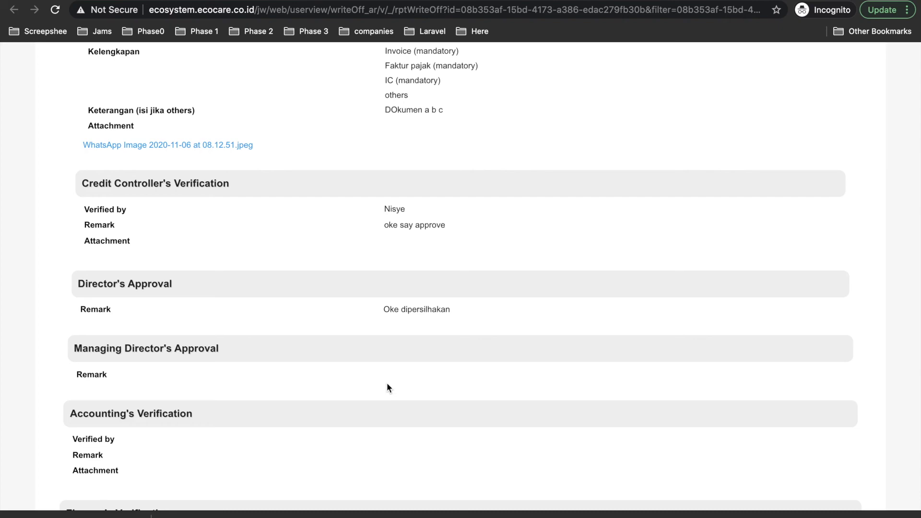
scroll(387, 387, "up", 10)
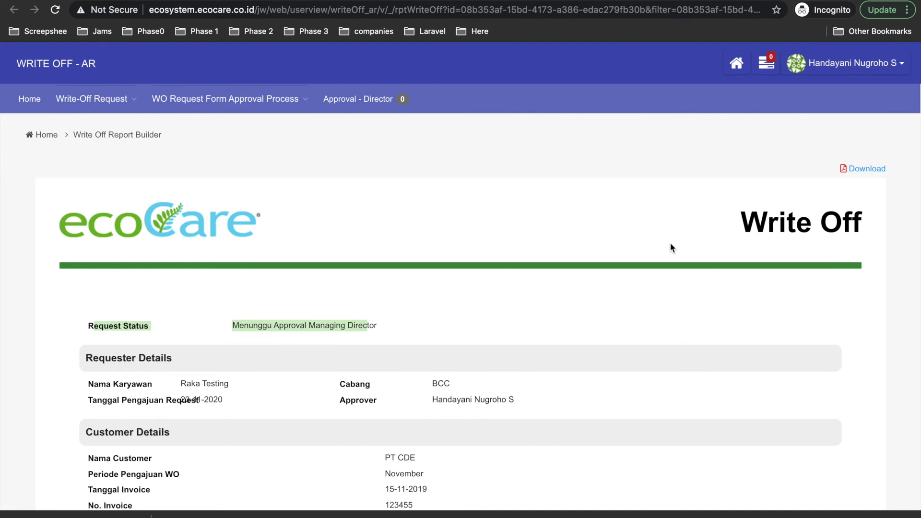
left_click(218, 320)
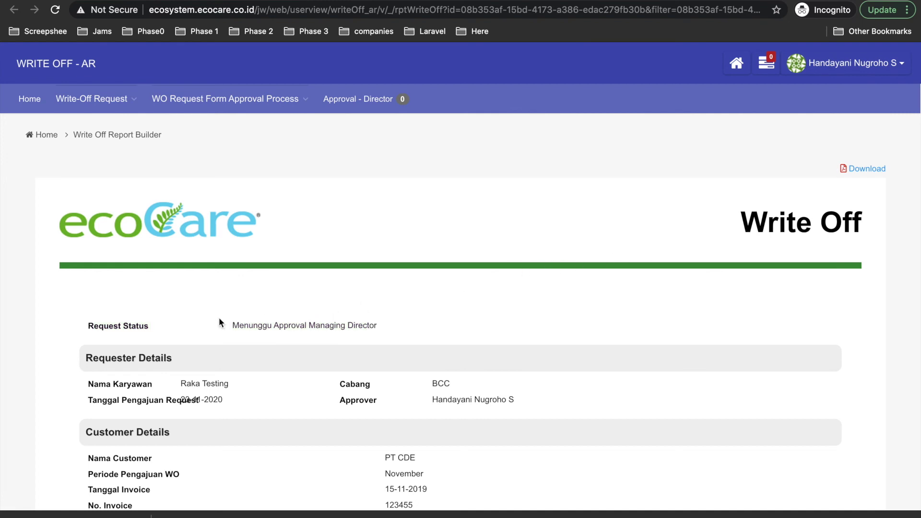
left_click_drag(229, 329, 389, 330)
left_click(390, 330)
scroll(459, 300, "down", 15)
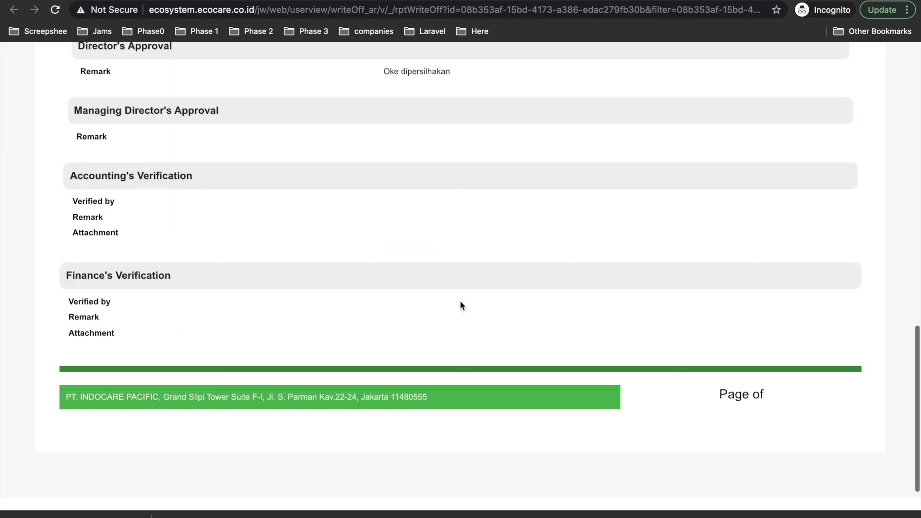
scroll(459, 301, "up", 20)
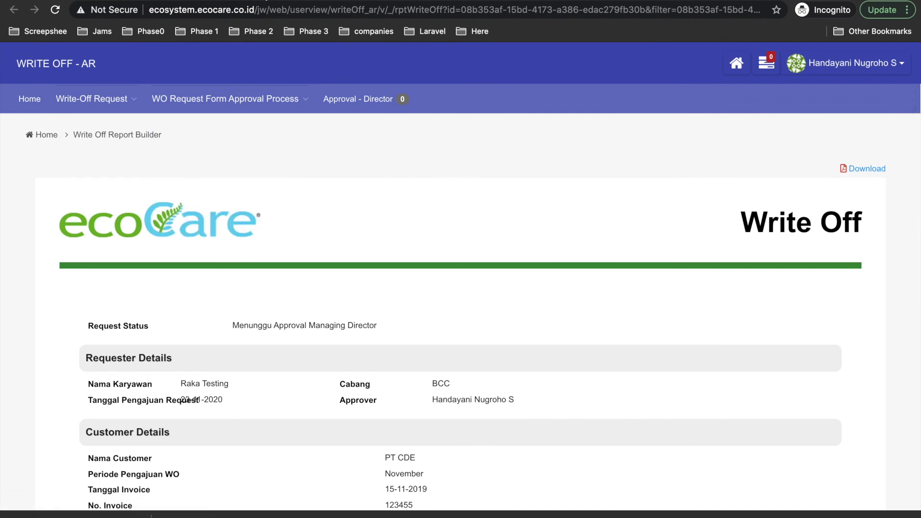
left_click(265, 0)
- Check the request's approval timeline from its 66% progress bar
left_click(715, 277)
scroll(590, 384, "down", 5)
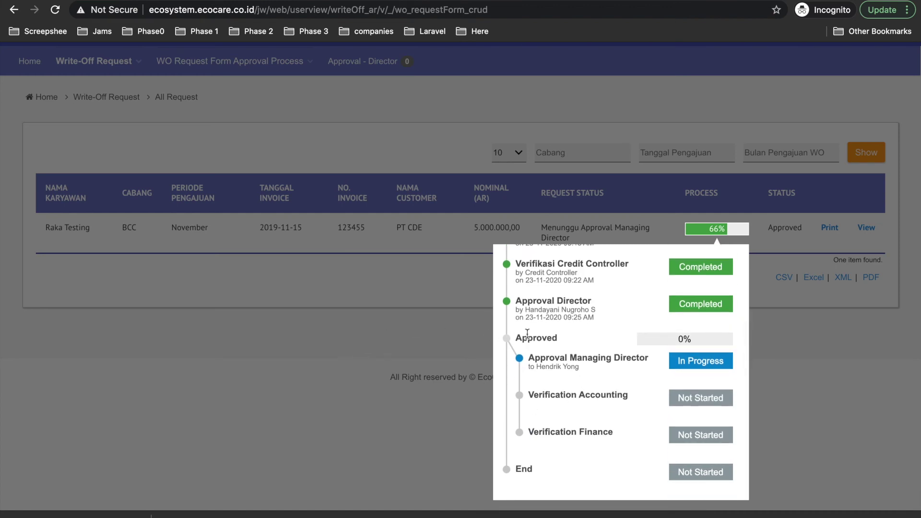
left_click(801, 401)
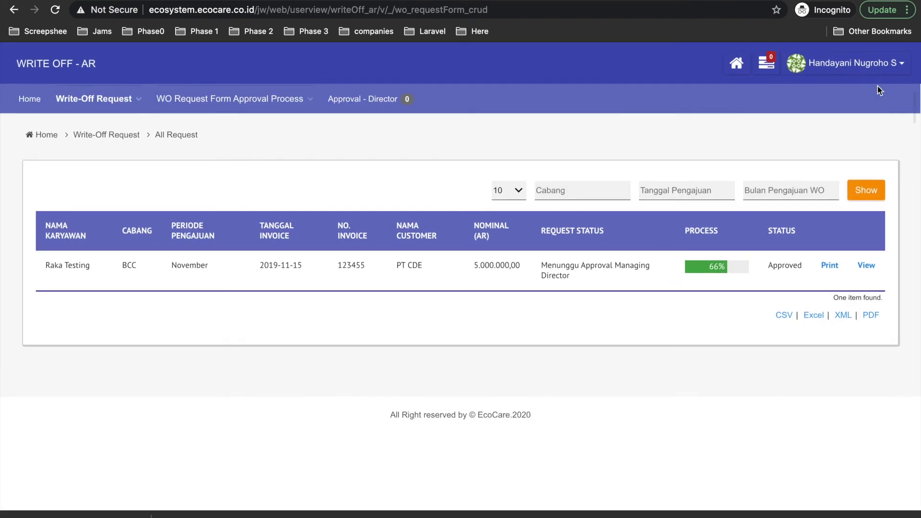
- Log out of the Director account and sign in as the Managing Director via the saved login
left_click(855, 65)
left_click(840, 104)
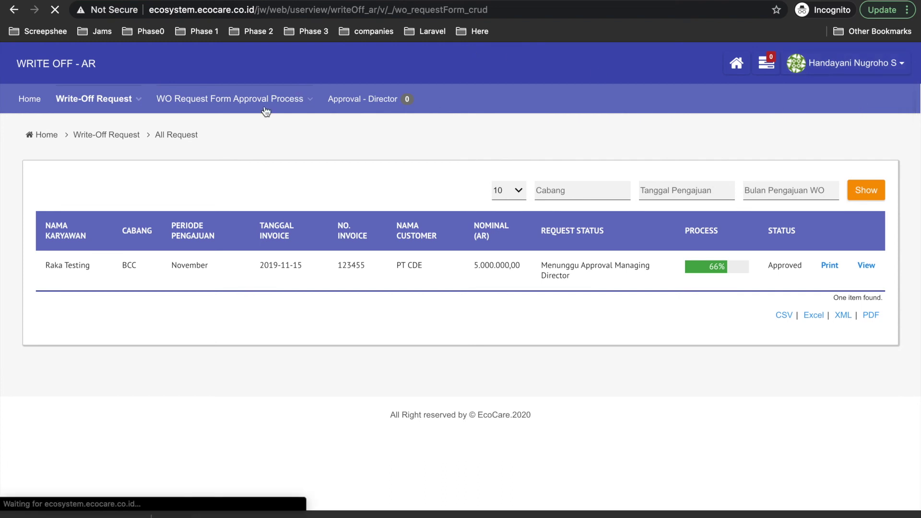
left_click(361, 155)
type("he")
left_click(381, 187)
left_click(614, 194)
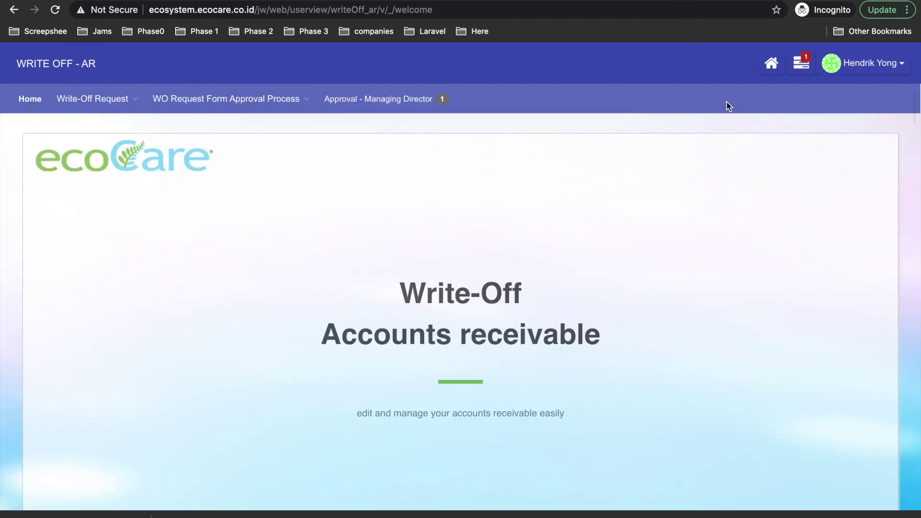
- Approve the PT CDE write-off request as Managing Director with the remark 'oke'
left_click(805, 67)
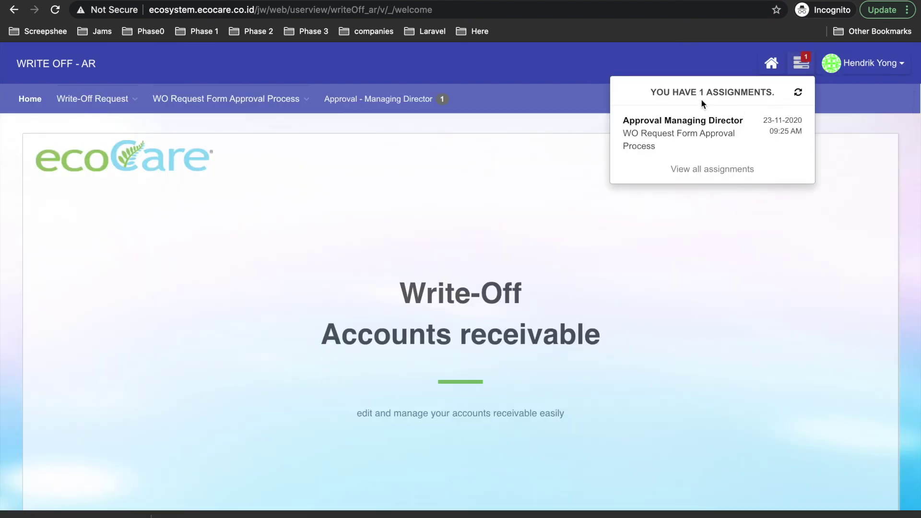
left_click(641, 124)
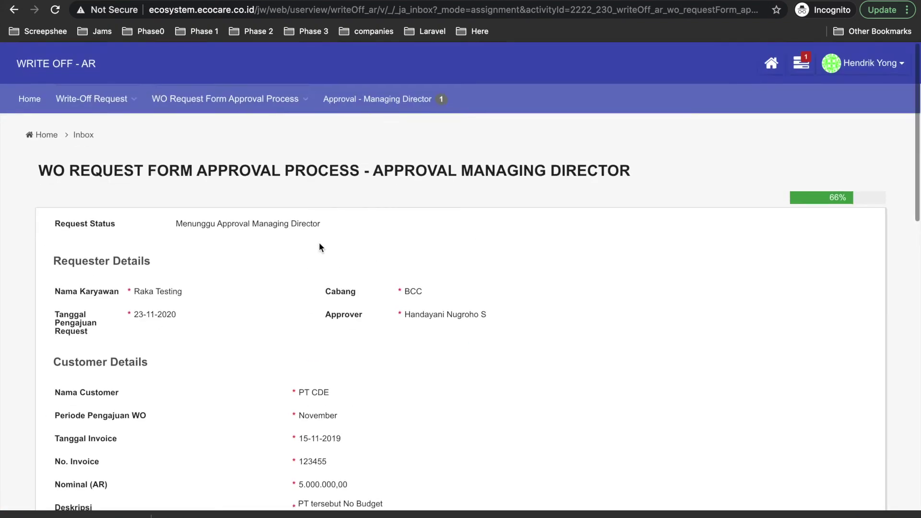
type("oke silahkna -HY")
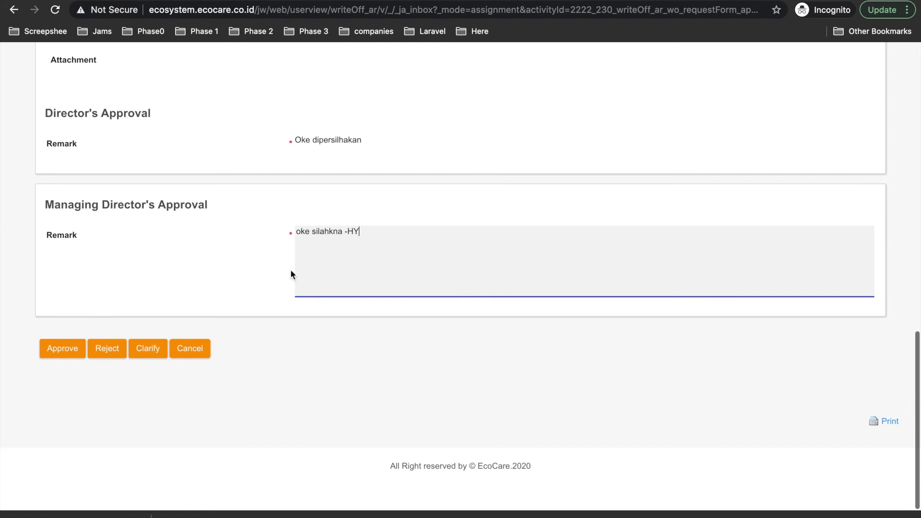
left_click(64, 350)
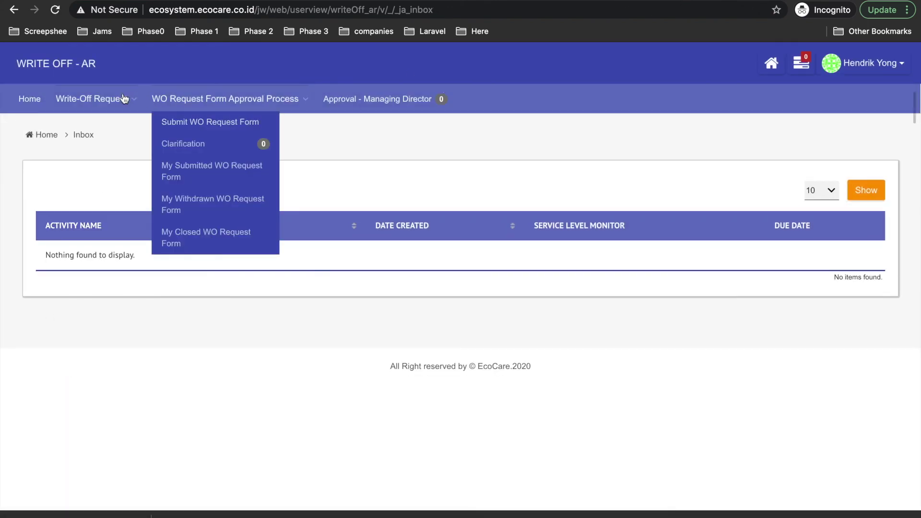
- Check the PT CDE request's approval progress in the All Request list
mouse_move(91, 99)
left_click(71, 132)
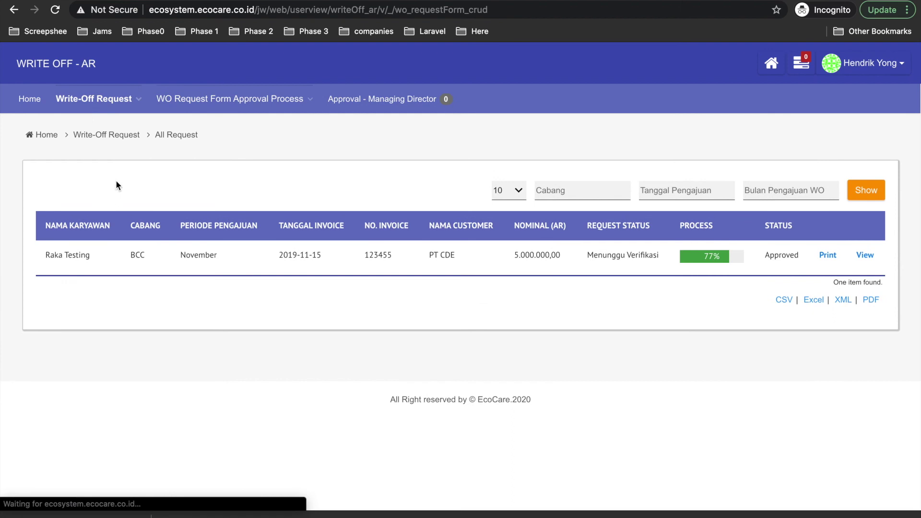
left_click(708, 257)
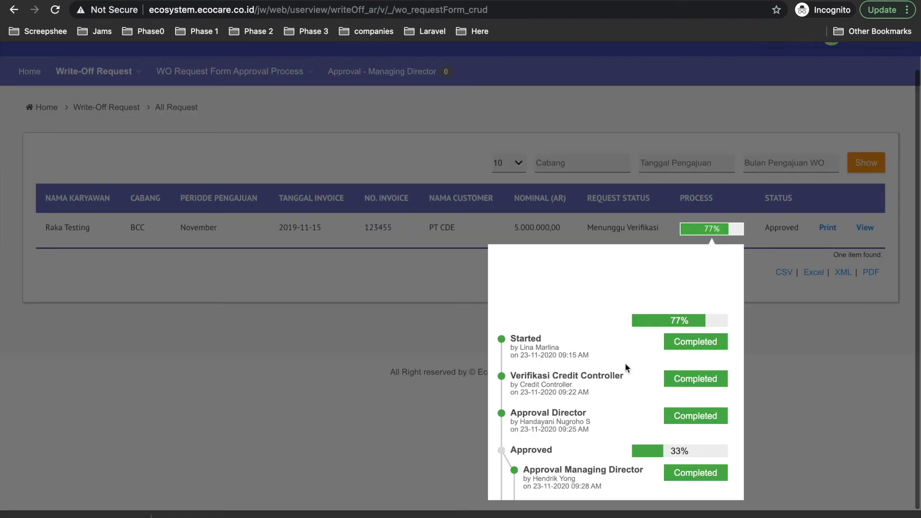
scroll(626, 363, "down", 3)
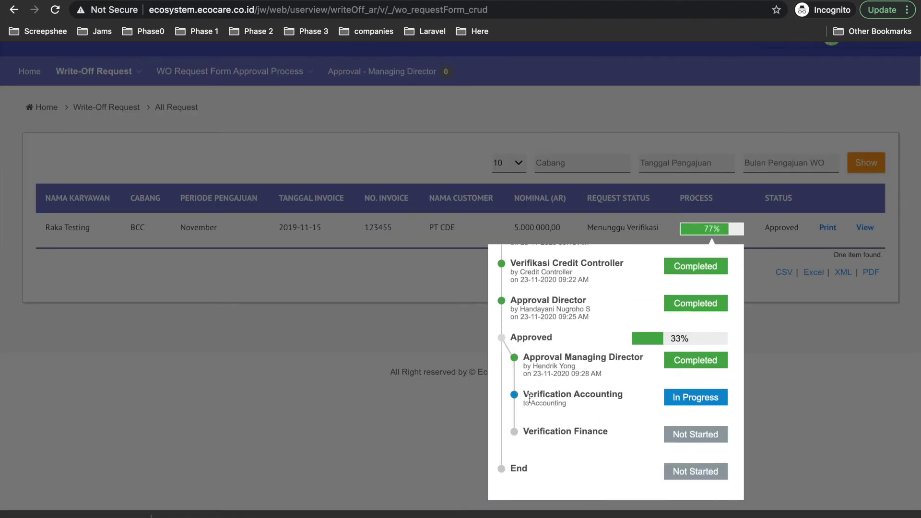
left_click(918, 380)
- Log out of the Managing Director account and sign in as the accounting user
left_click(865, 64)
left_click(837, 104)
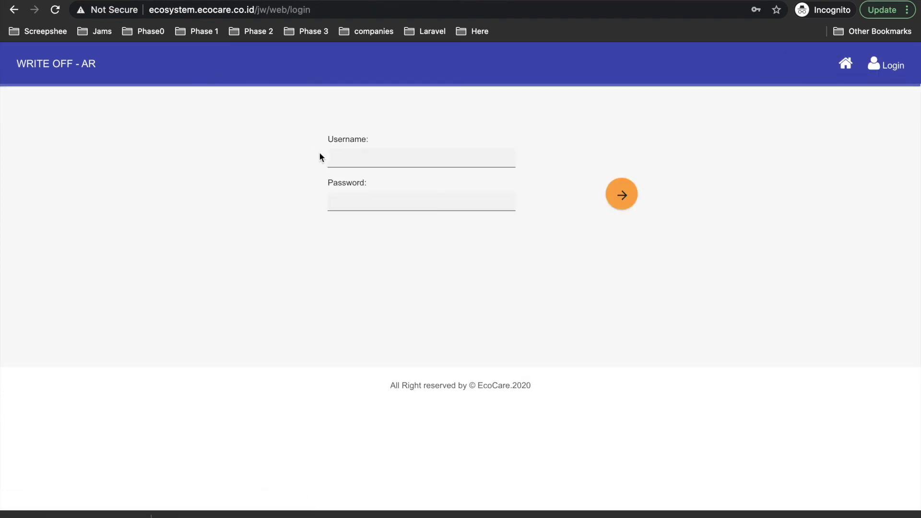
left_click(367, 149)
type("acc")
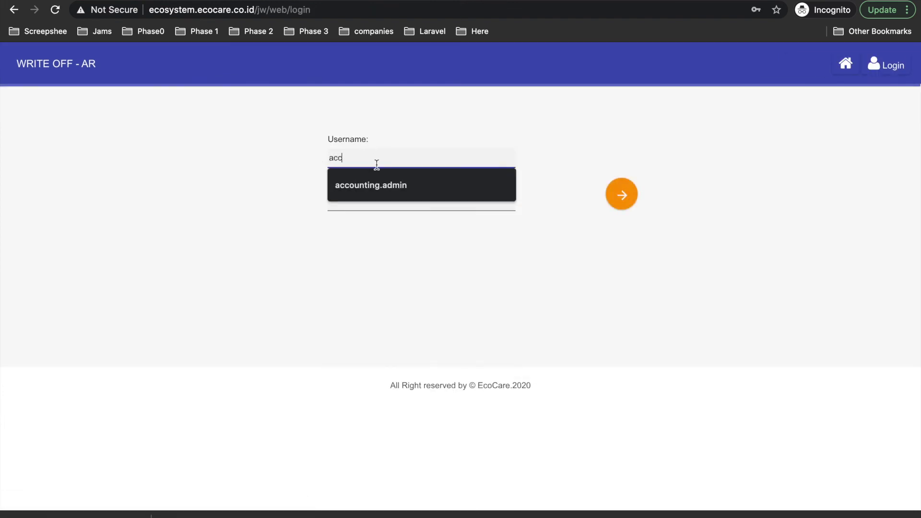
left_click(383, 187)
left_click(392, 195)
double_click(409, 158)
key("Down")
key("Escape")
left_click(367, 196)
key("ctrl+v")
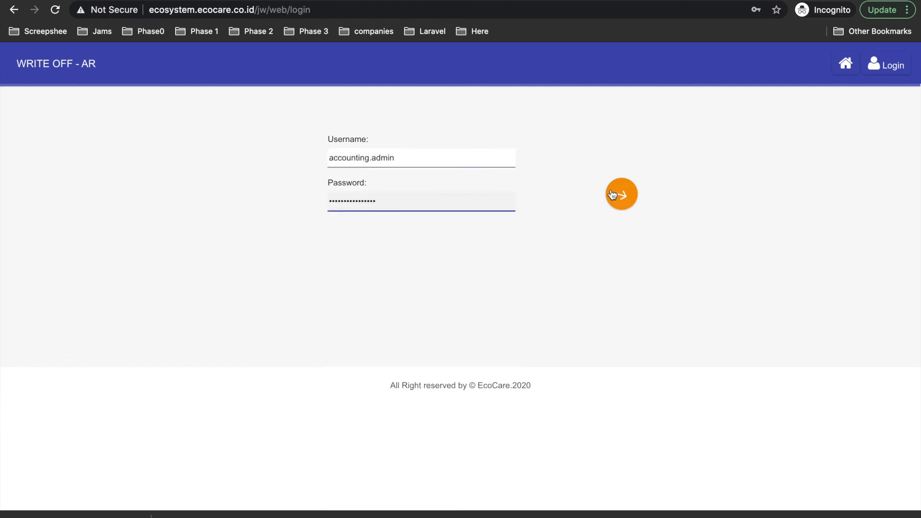
left_click(614, 194)
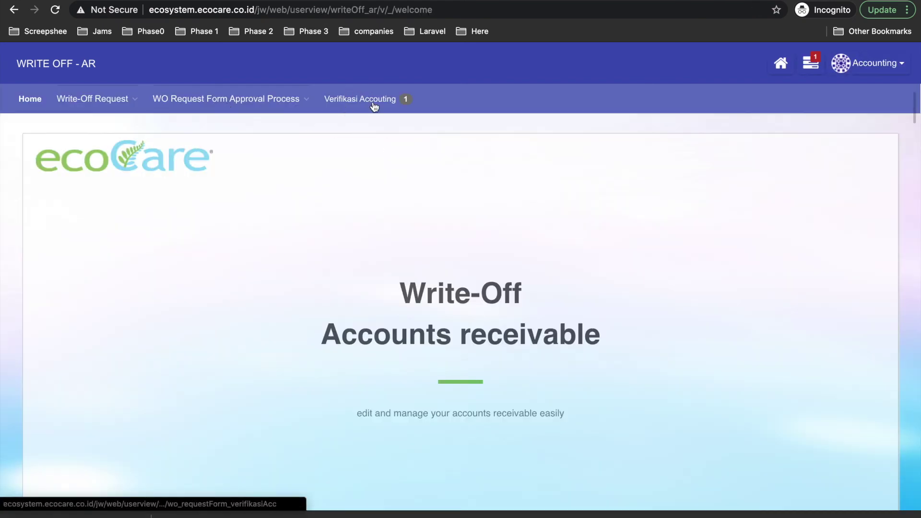
- Submit the accounting verification of the PT CDE request with a verifier name and remark 'oke'
left_click(373, 112)
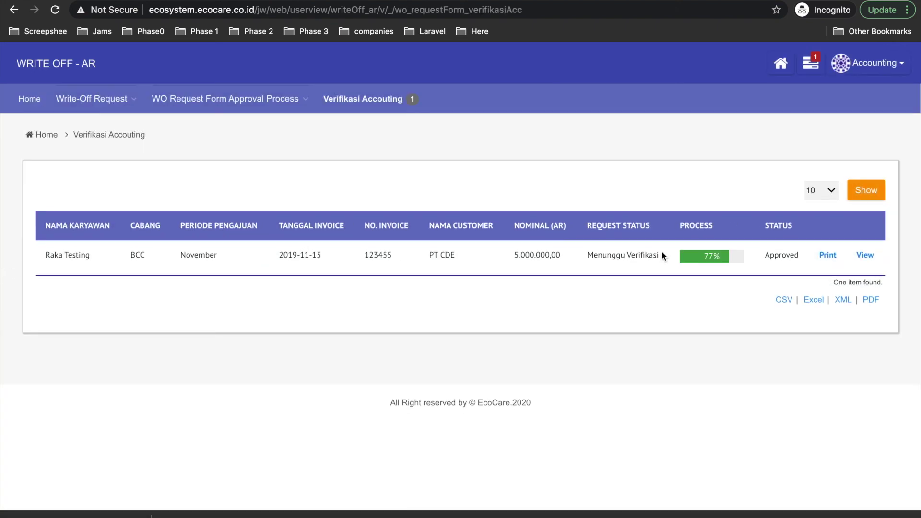
left_click(855, 255)
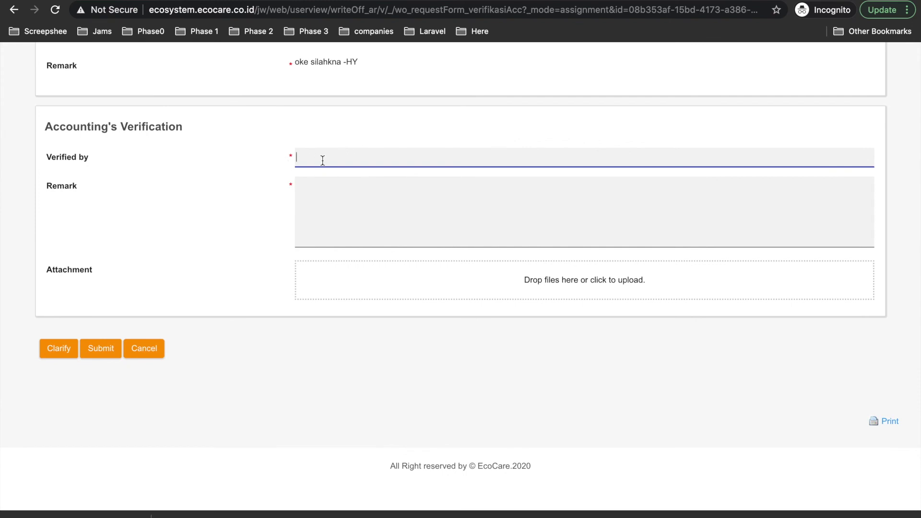
type("Rika")
left_click(369, 193)
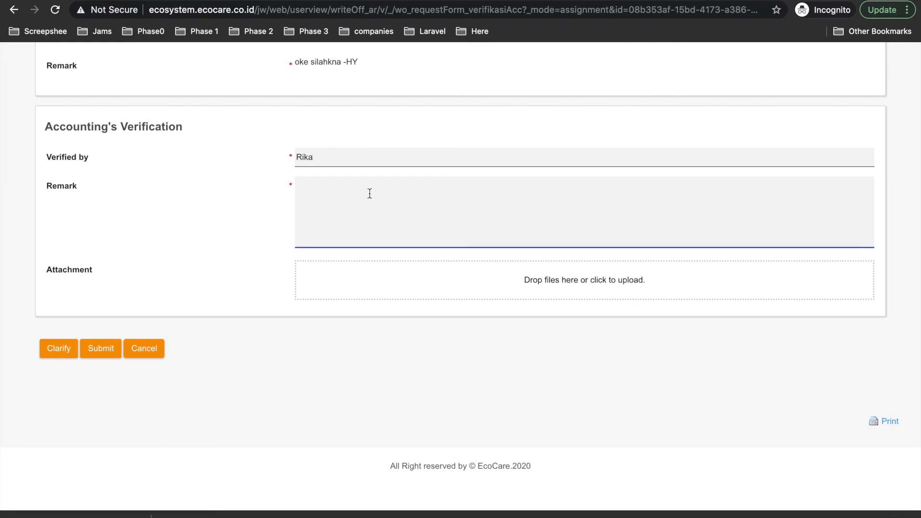
type("oke")
left_click(100, 348)
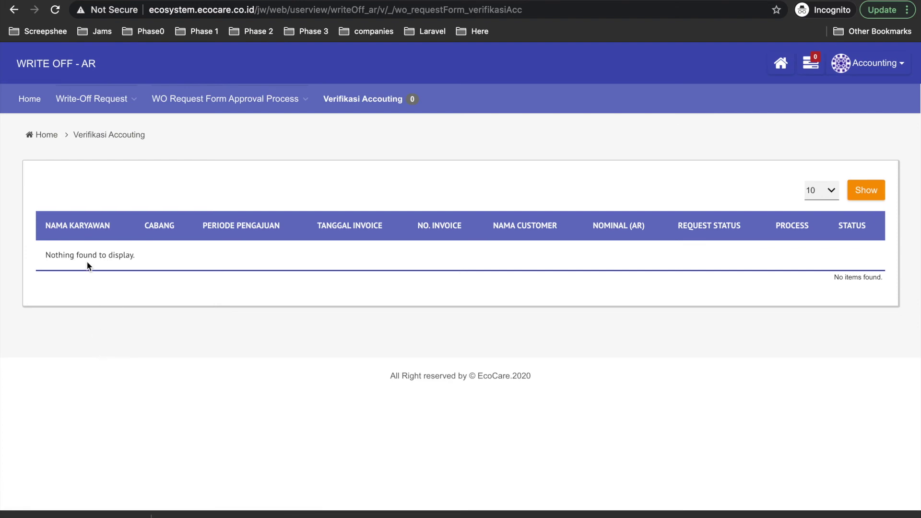
- Confirm the PT CDE request shows 88%, Verified by Accounting, in All Request
left_click(117, 119)
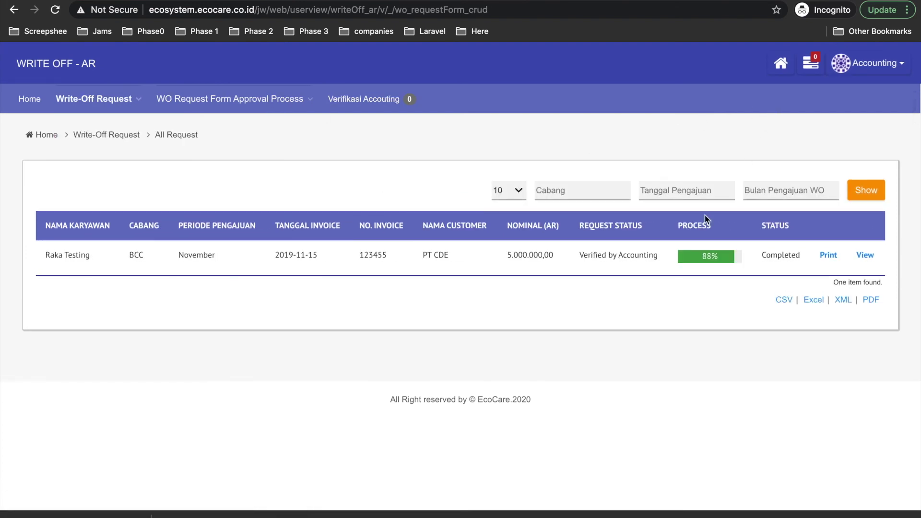
left_click(702, 259)
scroll(582, 399, "down", 2)
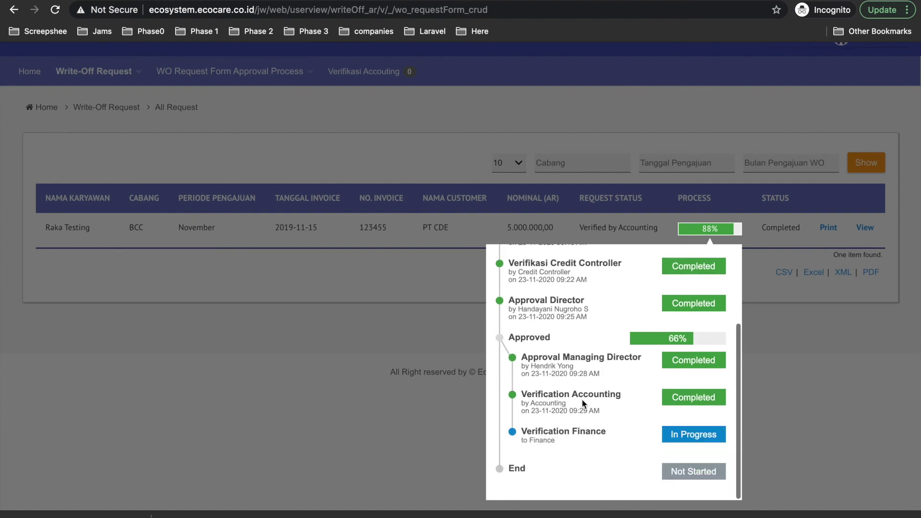
left_click(854, 396)
- Log out of the accounting account and bring up the saved logins
left_click(874, 64)
left_click(844, 109)
left_click(380, 150)
- Sign in as the finance user and open the Verification Finance assignment
type("fin")
left_click(381, 190)
left_click(624, 195)
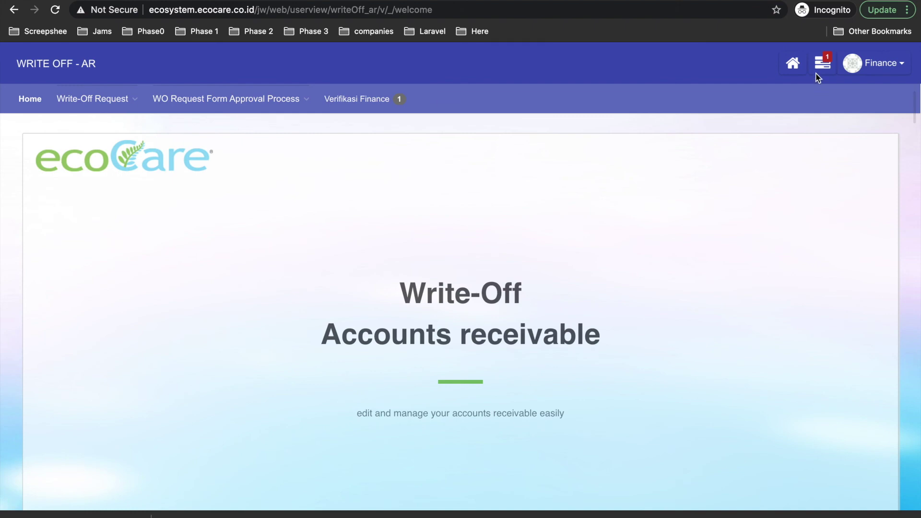
left_click(821, 67)
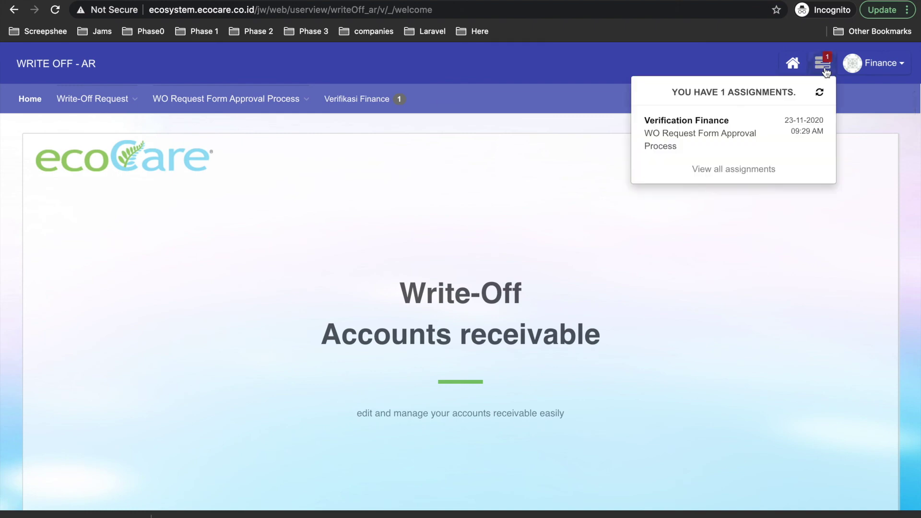
left_click(671, 126)
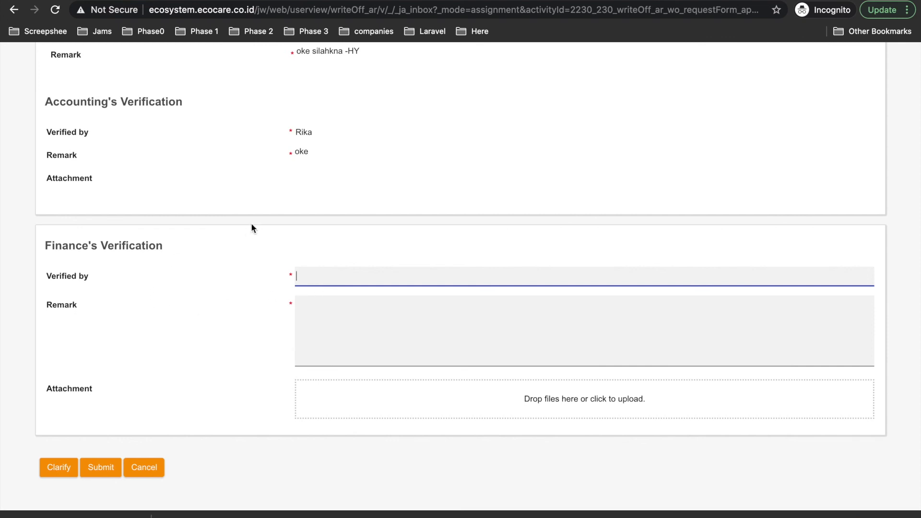
- Submit the finance verification with the verifier's name and the remark 'Iya'
scroll(249, 225, "up", 5)
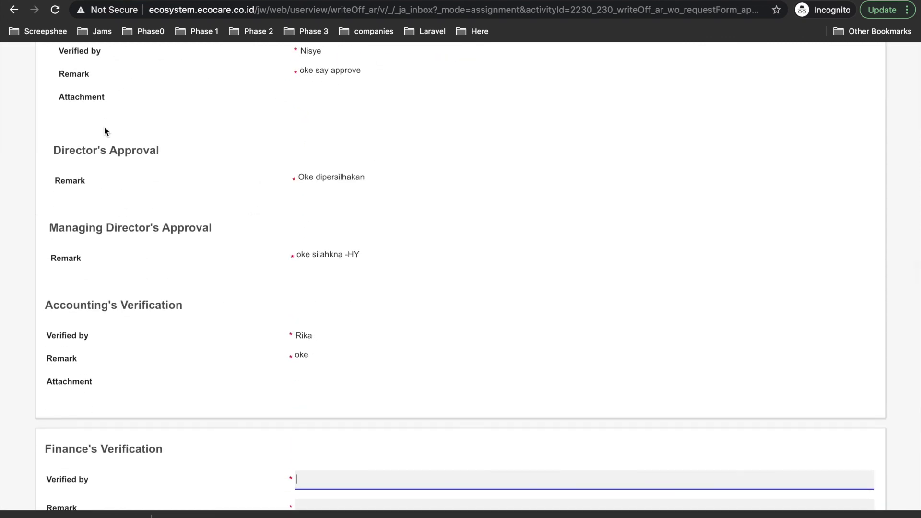
scroll(105, 131, "up", 3)
scroll(285, 232, "down", 7)
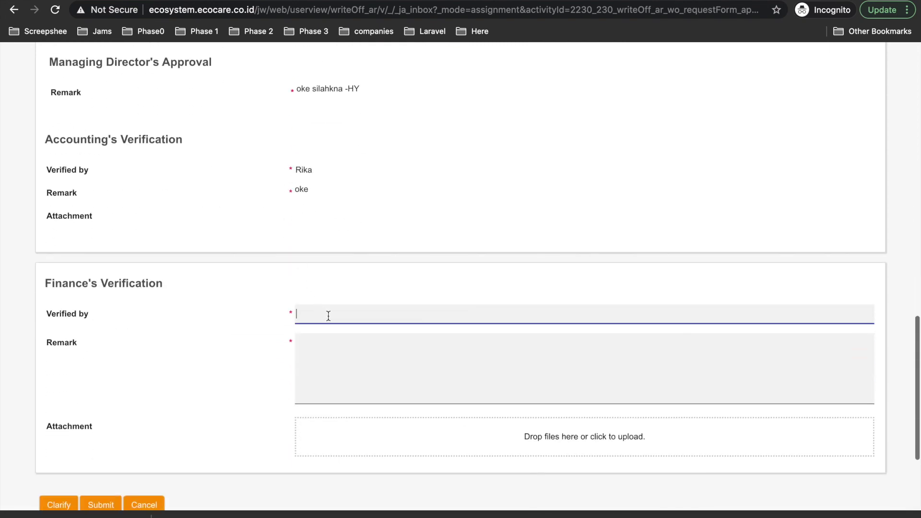
type("tida")
type("sa")
left_click(391, 363)
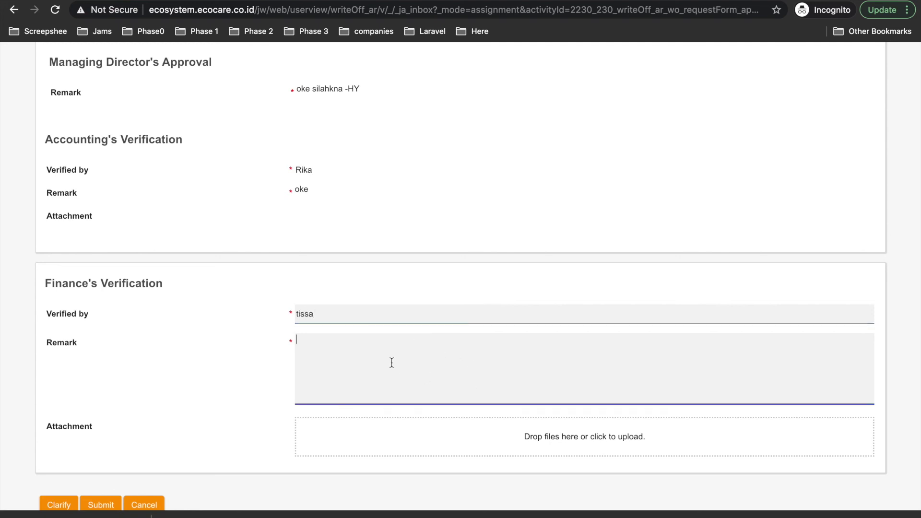
left_click(342, 306)
type("Olin")
left_click_drag(352, 317, 231, 298)
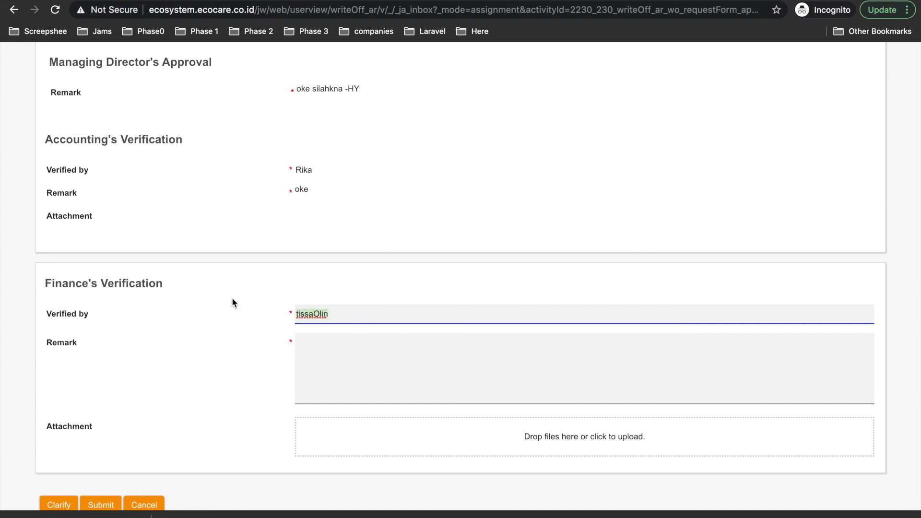
type("Olin")
left_click(380, 395)
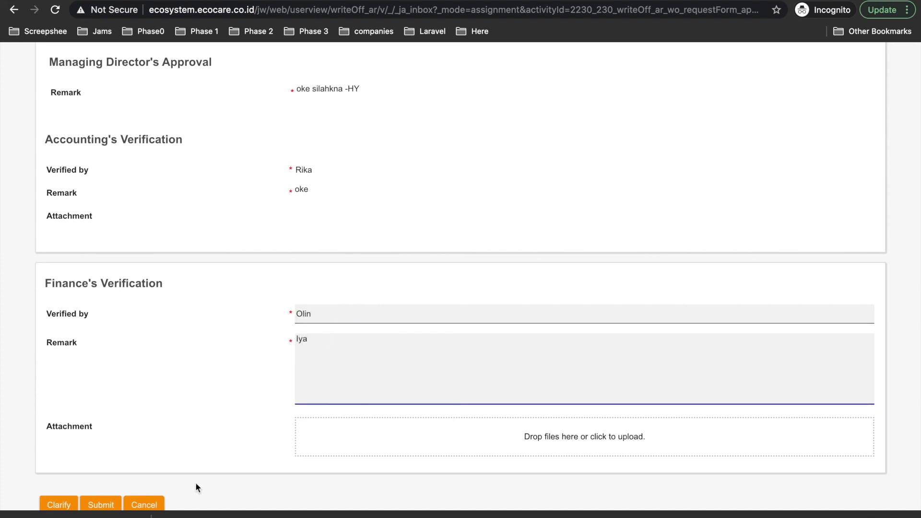
scroll(181, 432, "down", 1)
left_click(114, 458)
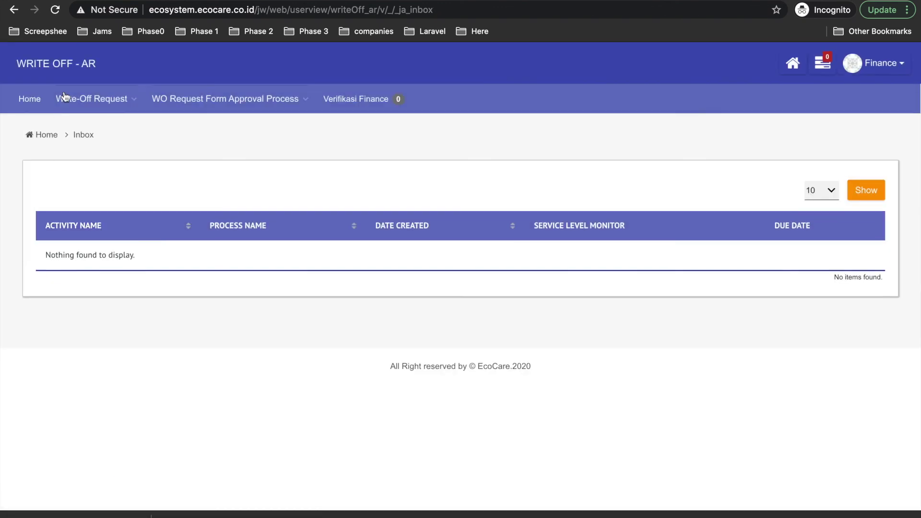
left_click(64, 97)
left_click(64, 127)
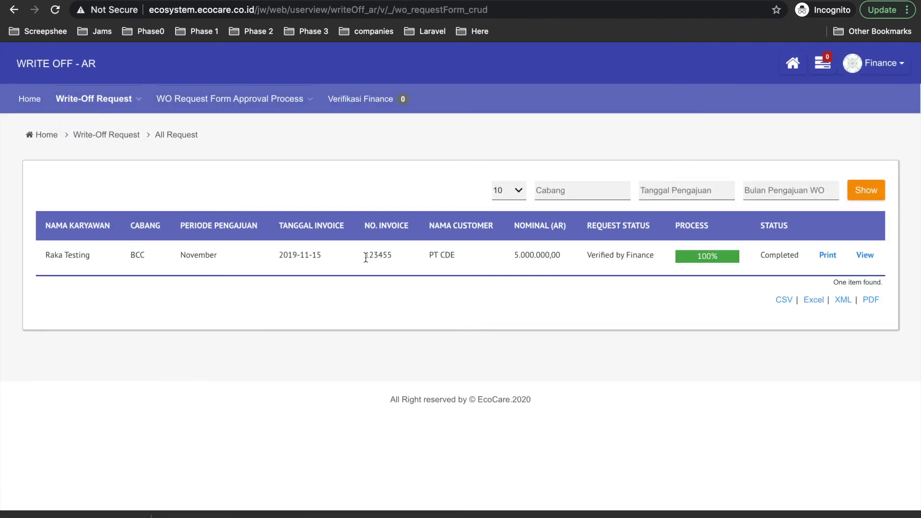
left_click(710, 258)
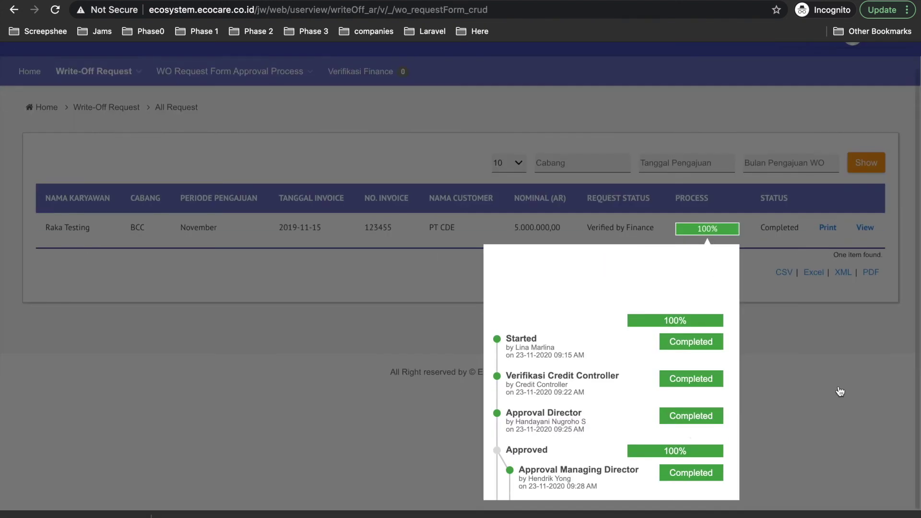
left_click(840, 392)
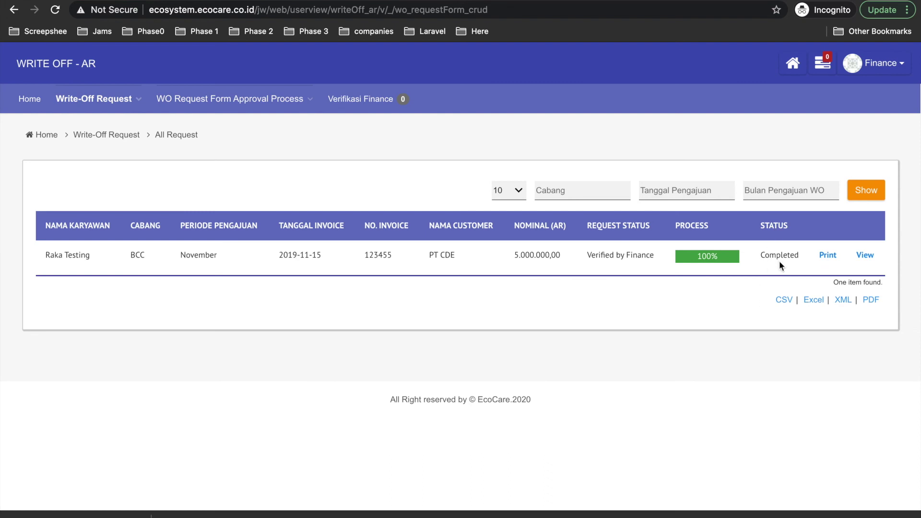
left_click(701, 259)
scroll(619, 431, "down", 2)
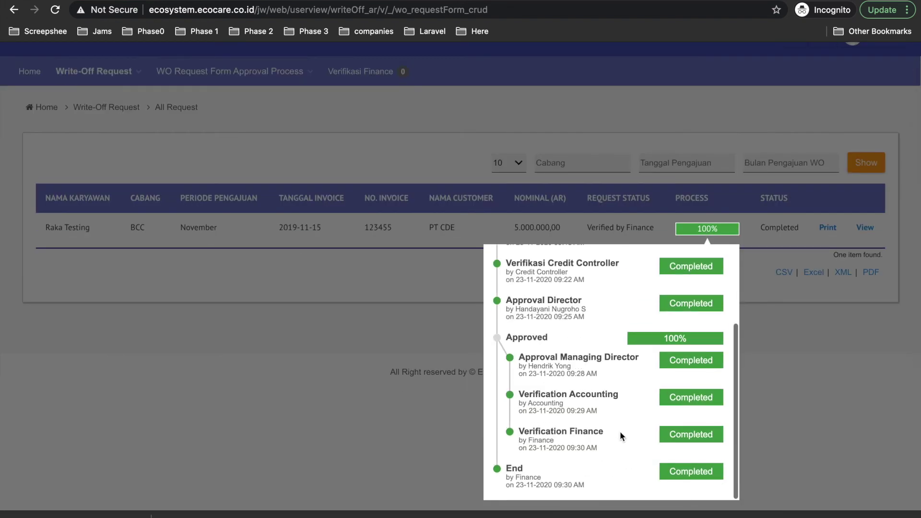
left_click(861, 454)
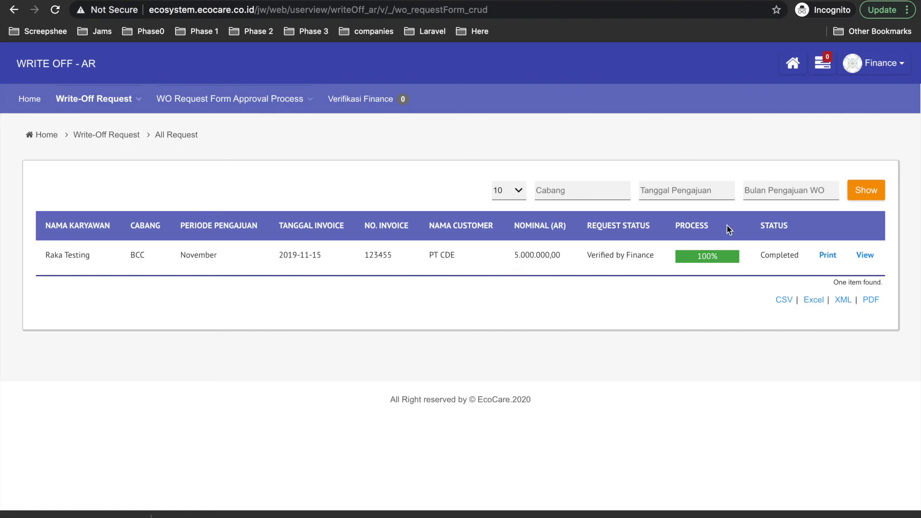
- Open the Write Off report for the request and review its Verified by Finance status
left_click(828, 256)
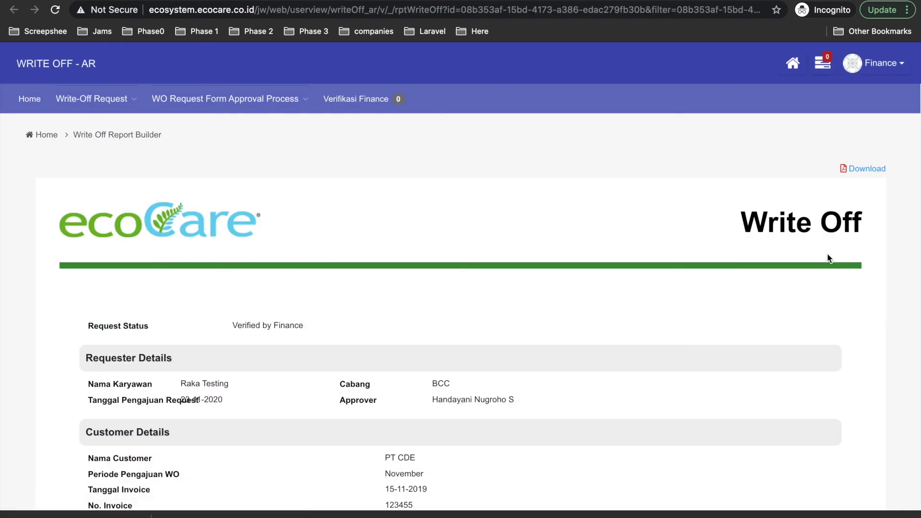
scroll(275, 243, "down", 2)
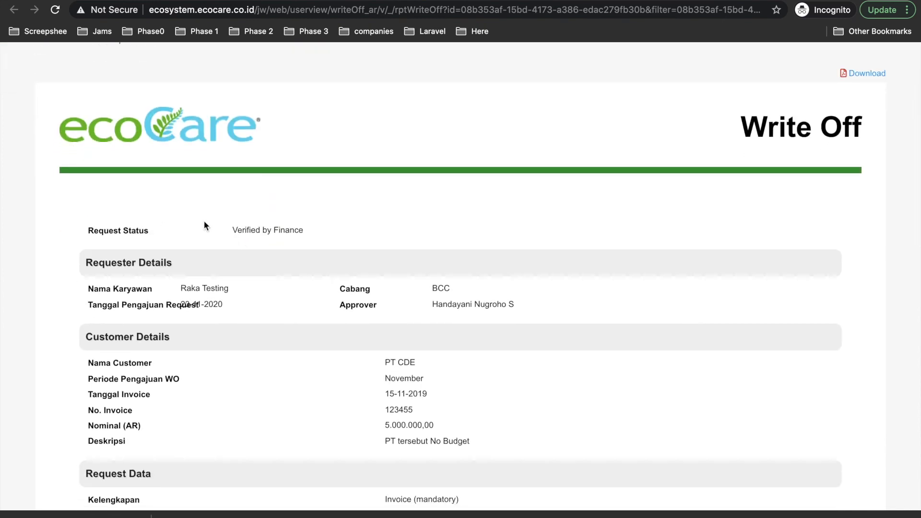
left_click_drag(230, 230, 323, 236)
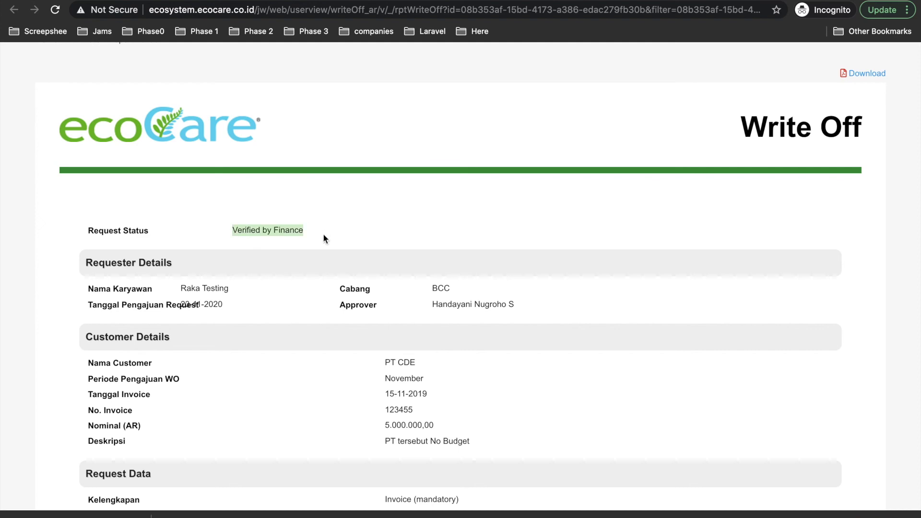
scroll(322, 285, "down", 15)
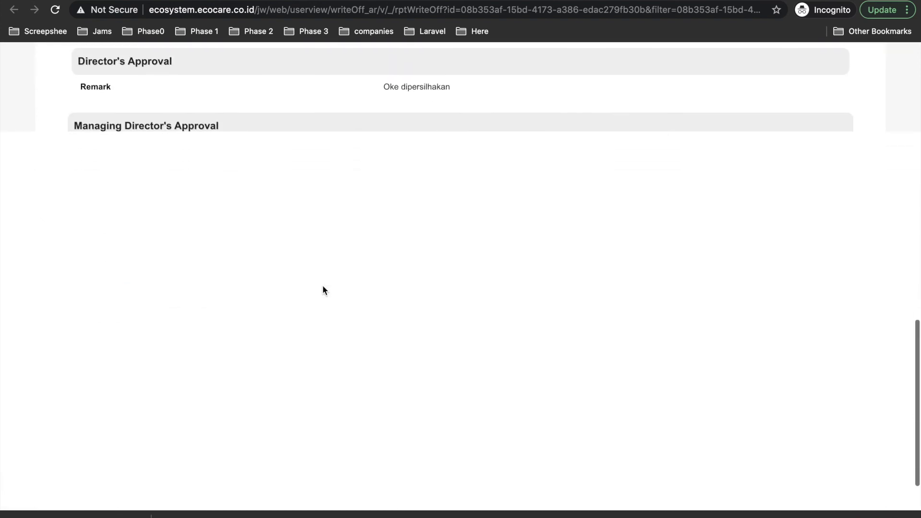
scroll(323, 287, "up", 10)
scroll(322, 287, "down", 5)
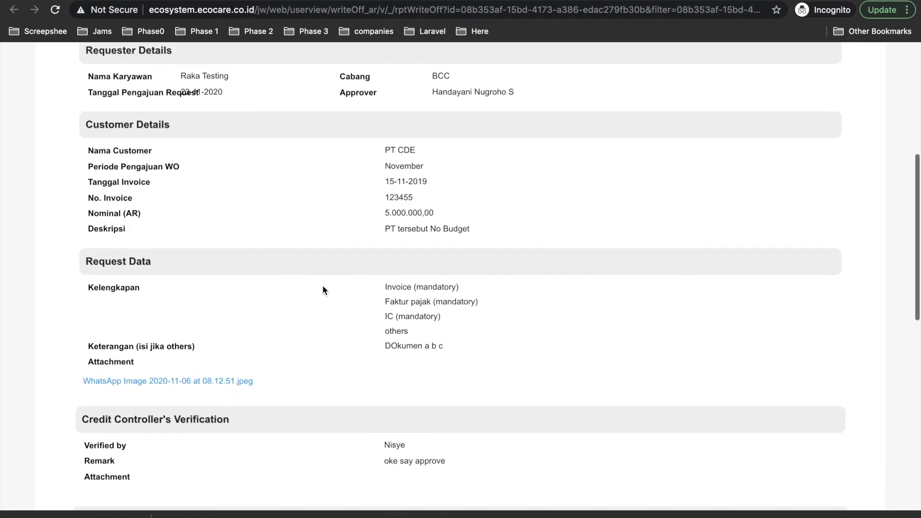
scroll(246, 302, "down", 4)
scroll(222, 290, "down", 3)
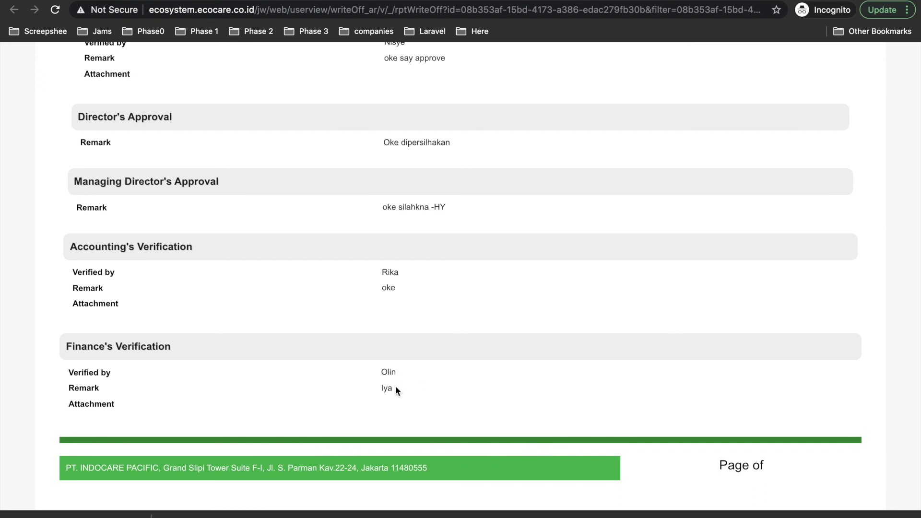
scroll(394, 264, "up", 3)
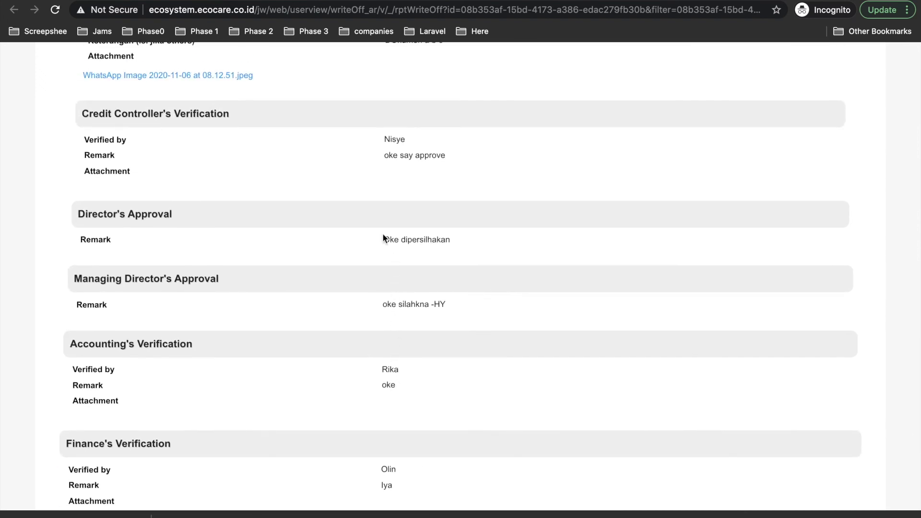
scroll(383, 239, "up", 10)
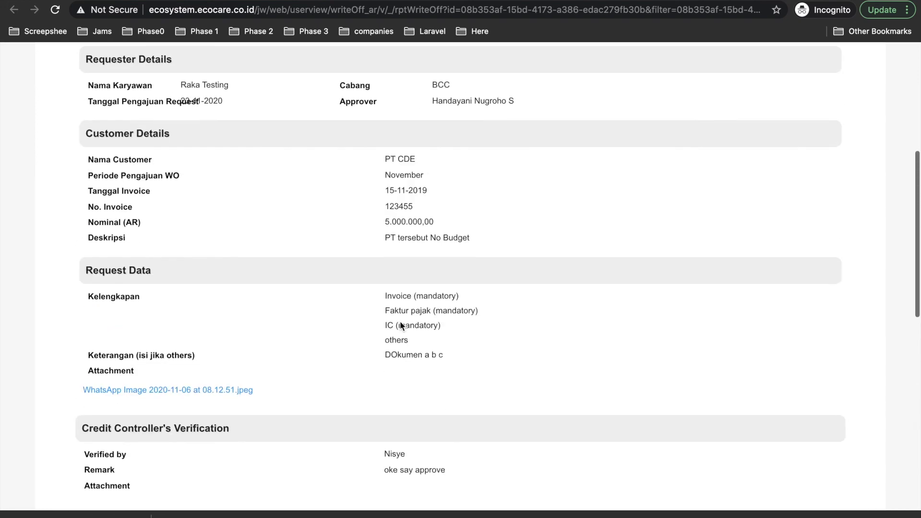
scroll(400, 326, "down", 15)
scroll(710, 339, "up", 6)
scroll(709, 339, "up", 15)
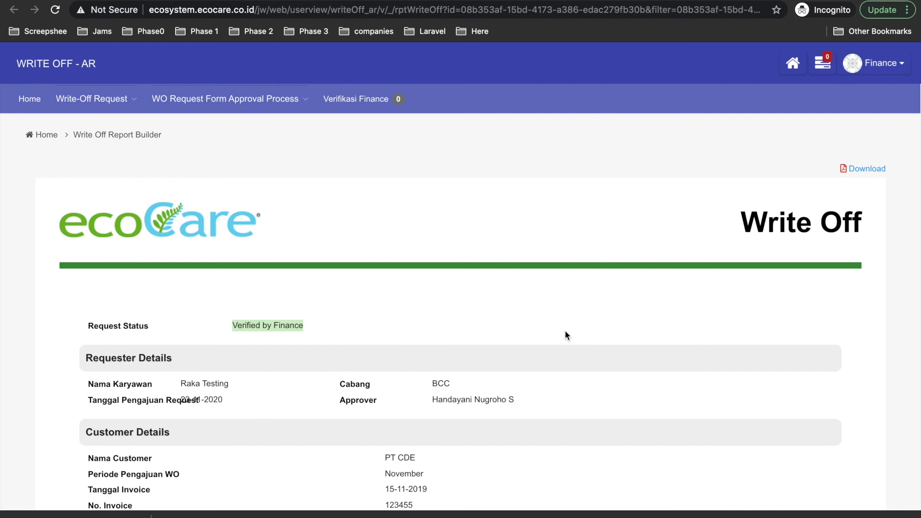
scroll(565, 334, "down", 2)
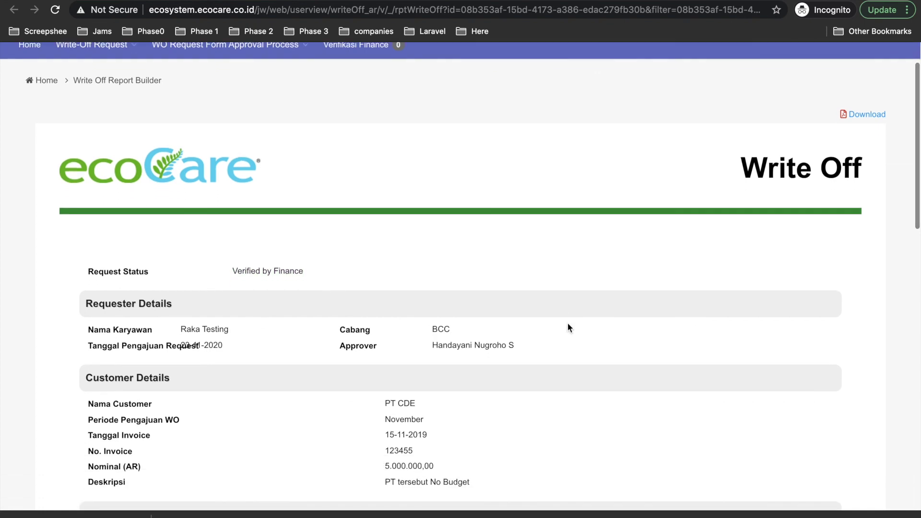
scroll(605, 290, "up", 2)
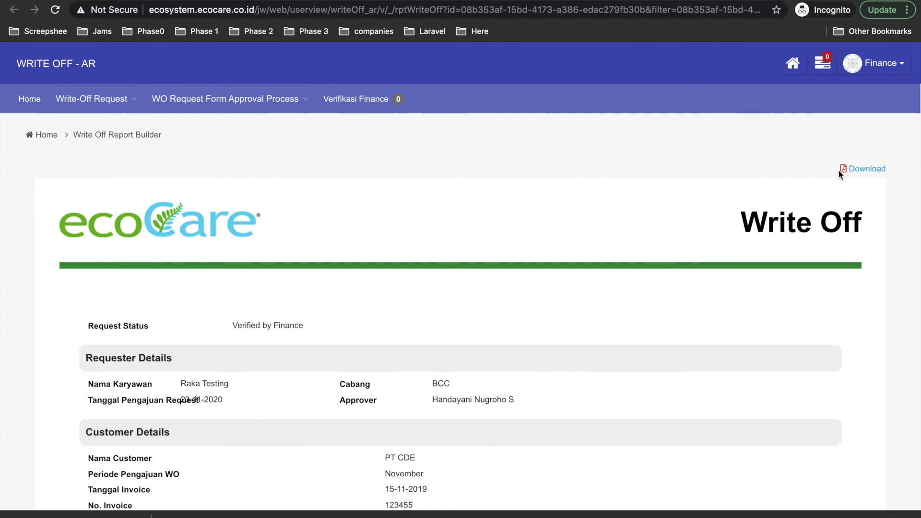
- Download the report as PDF and open Write Off Report Builder.pdf
left_click(867, 168)
scroll(173, 424, "down", 20)
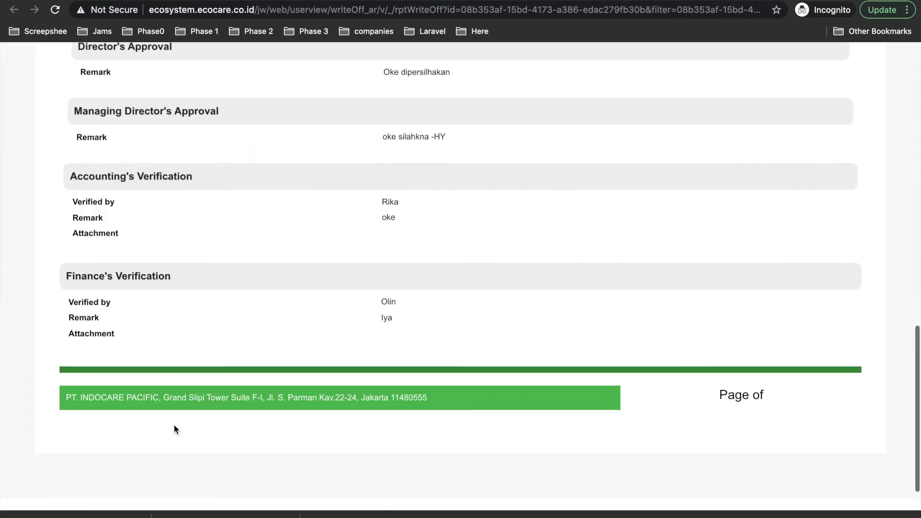
scroll(174, 423, "down", 1)
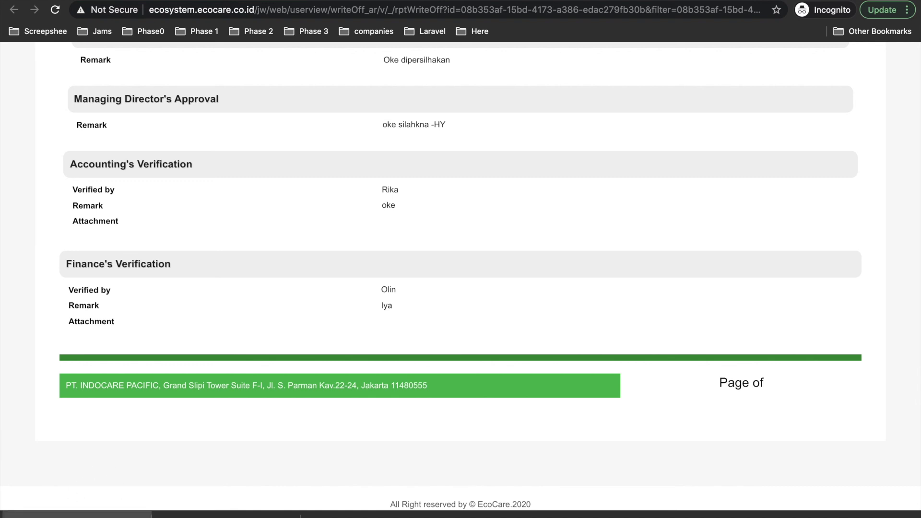
left_click(77, 515)
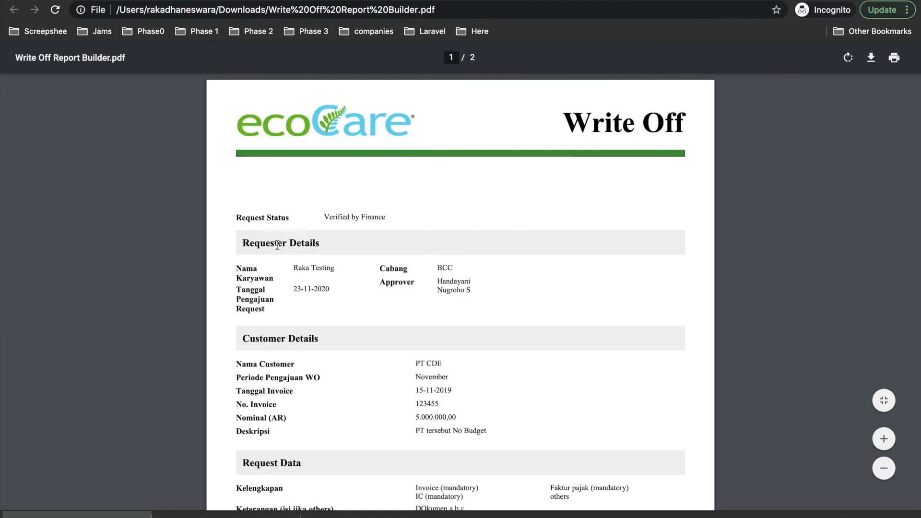
scroll(360, 269, "down", 5)
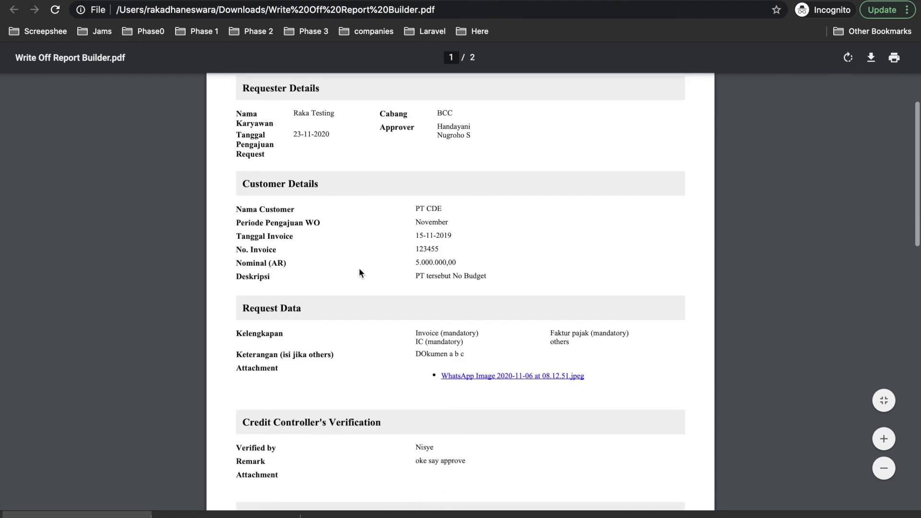
scroll(360, 272, "down", 5)
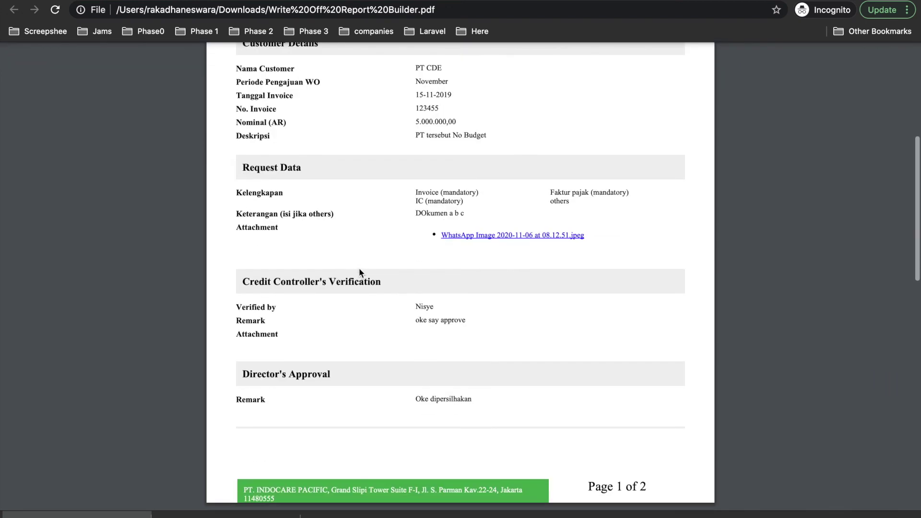
scroll(361, 273, "down", 4)
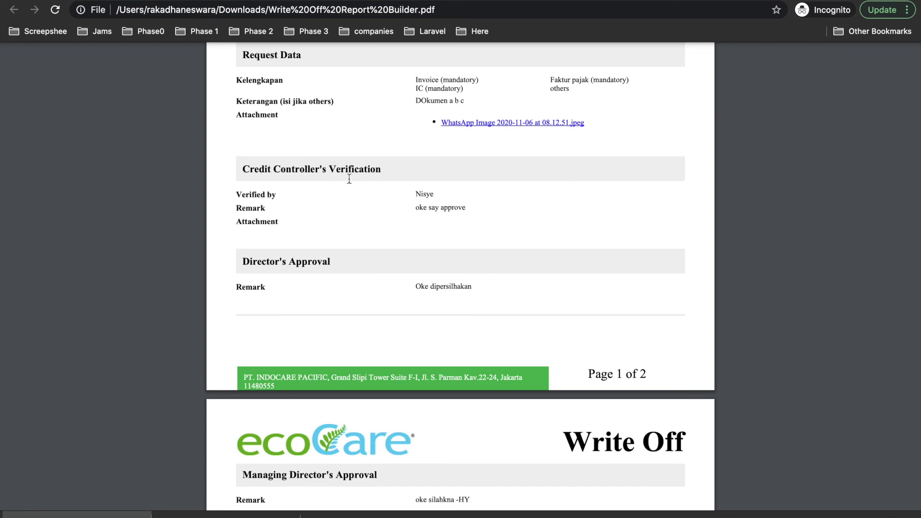
scroll(318, 237, "down", 14)
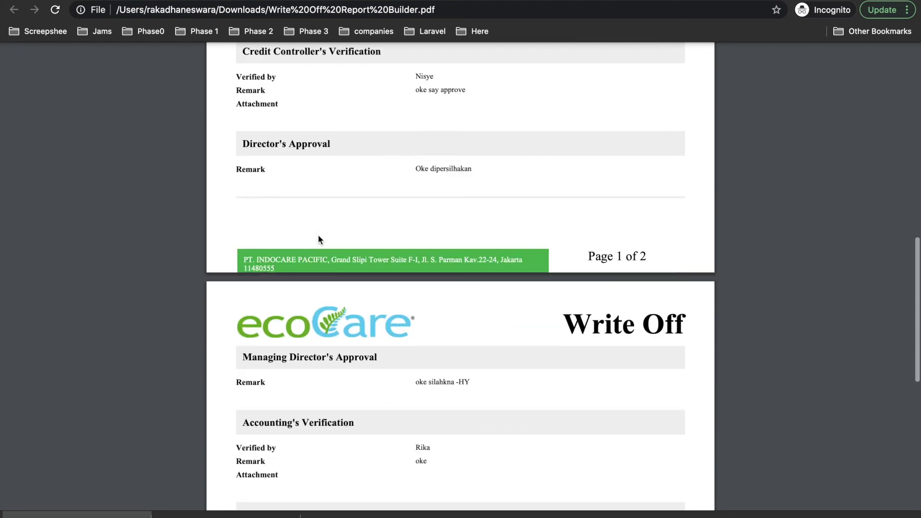
scroll(319, 239, "down", 8)
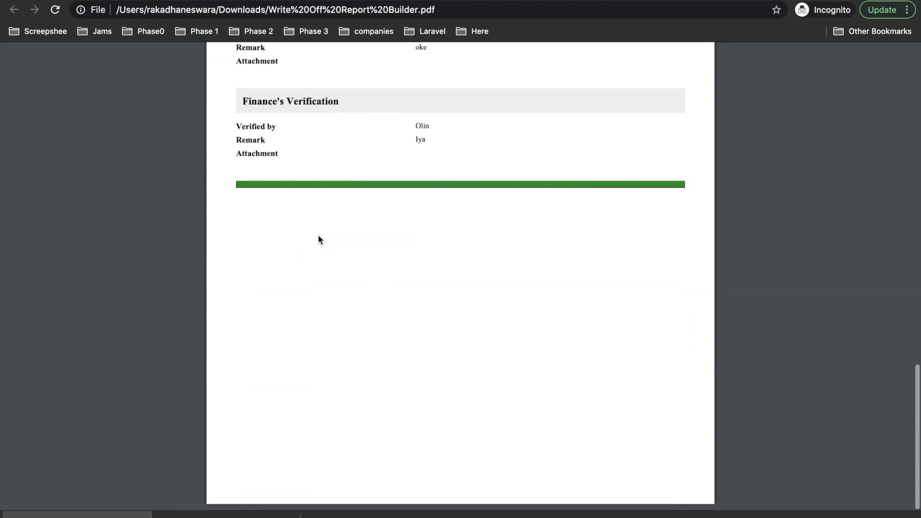
scroll(318, 235, "up", 20)
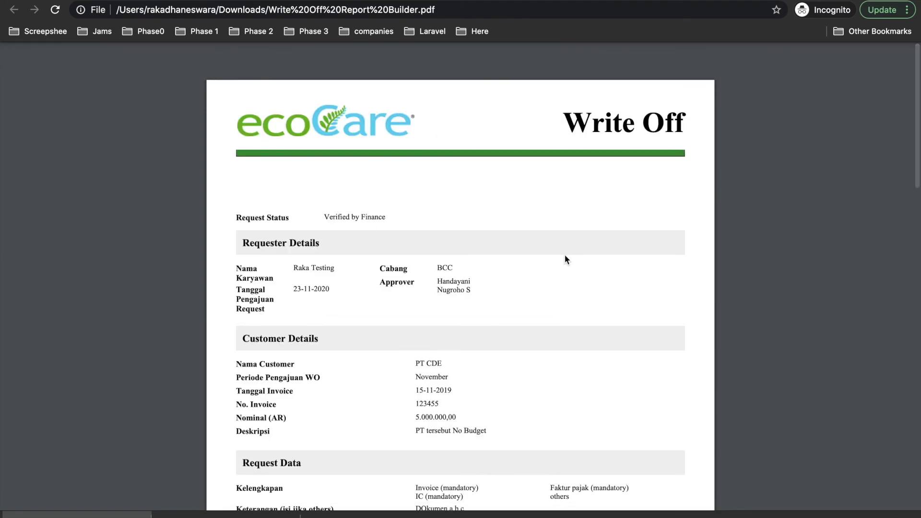
scroll(565, 254, "down", 6)
scroll(565, 255, "down", 4)
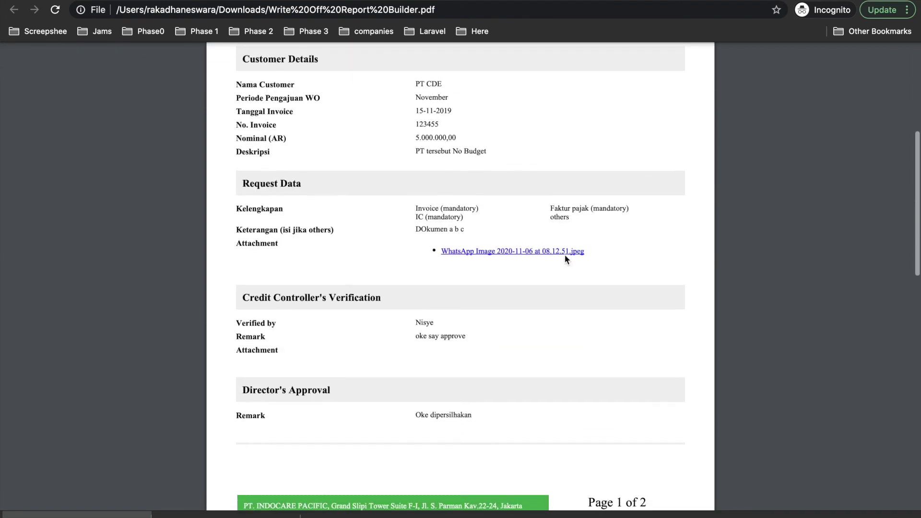
scroll(565, 254, "up", 10)
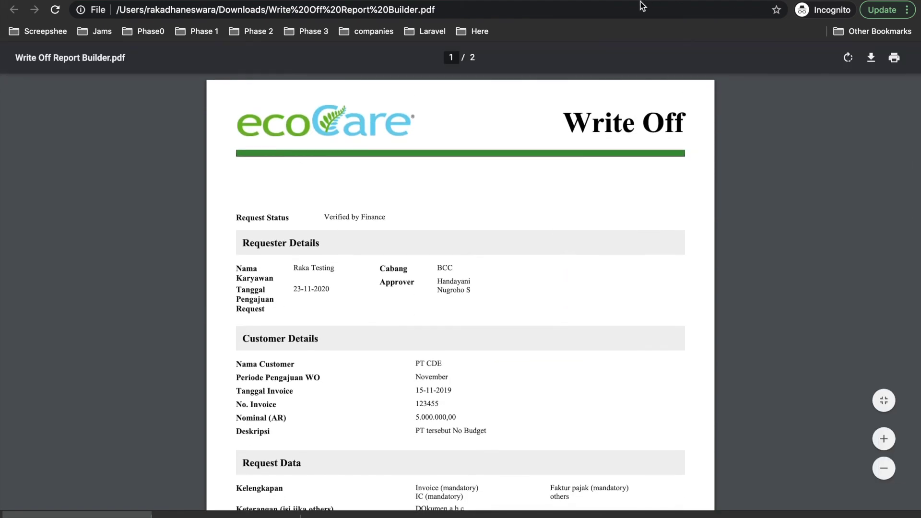